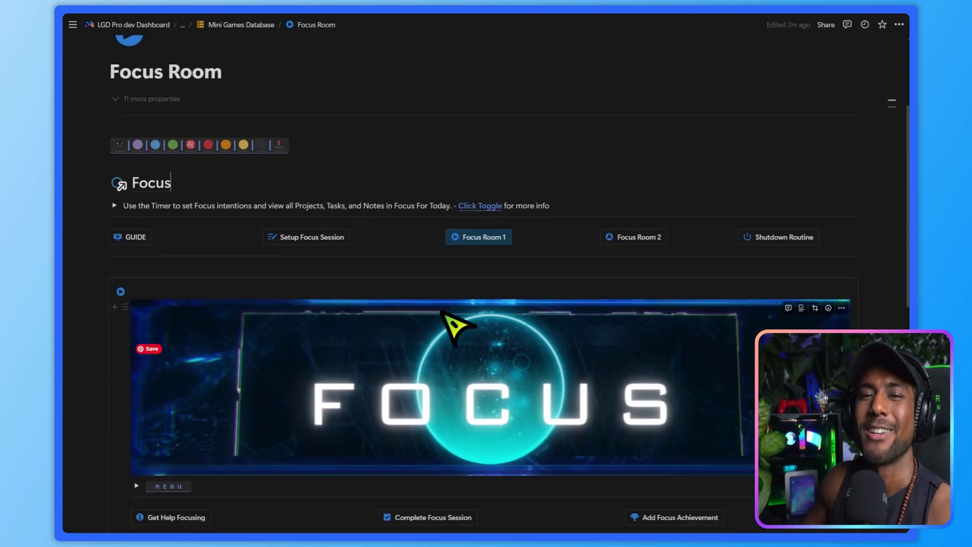
From the Focus Room, open Focus Session Setup and read its Start instructions and Focus Setup preview.
scroll(448, 324, "up", 3)
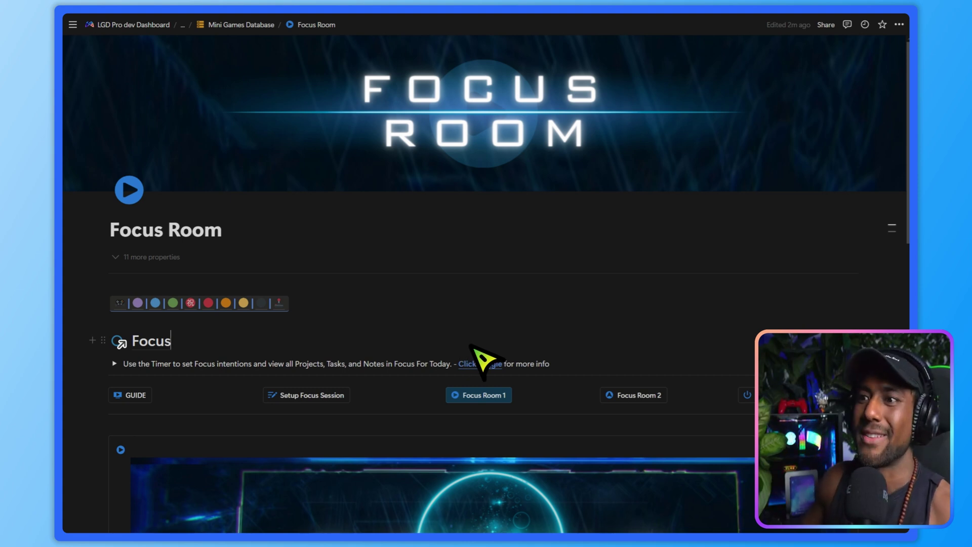
scroll(472, 358, "down", 2)
scroll(375, 263, "down", 3)
scroll(388, 267, "down", 5)
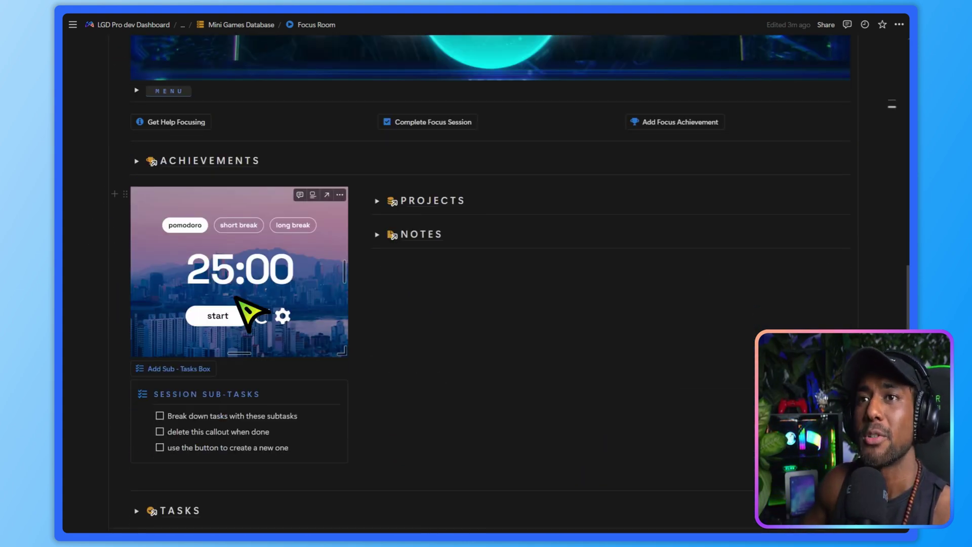
scroll(202, 158, "up", 2)
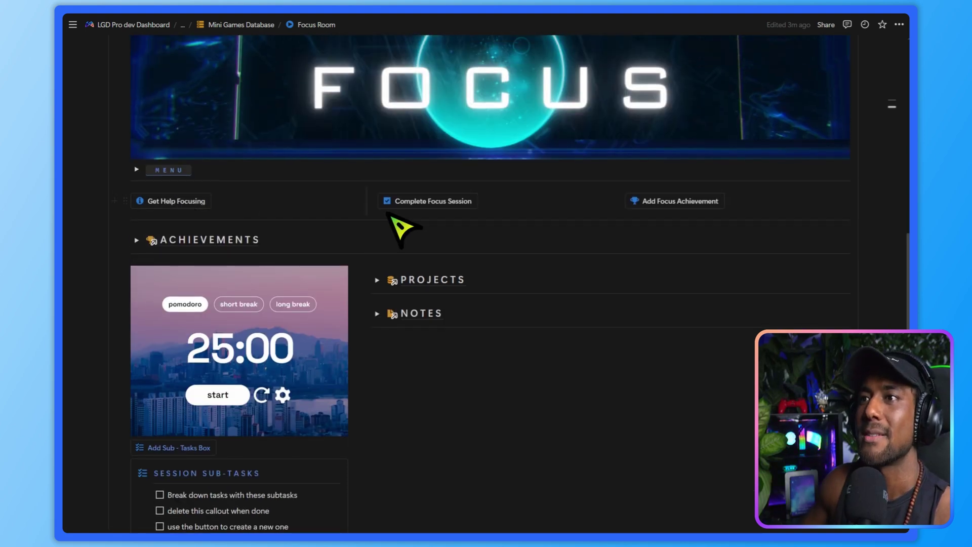
scroll(679, 213, "down", 2)
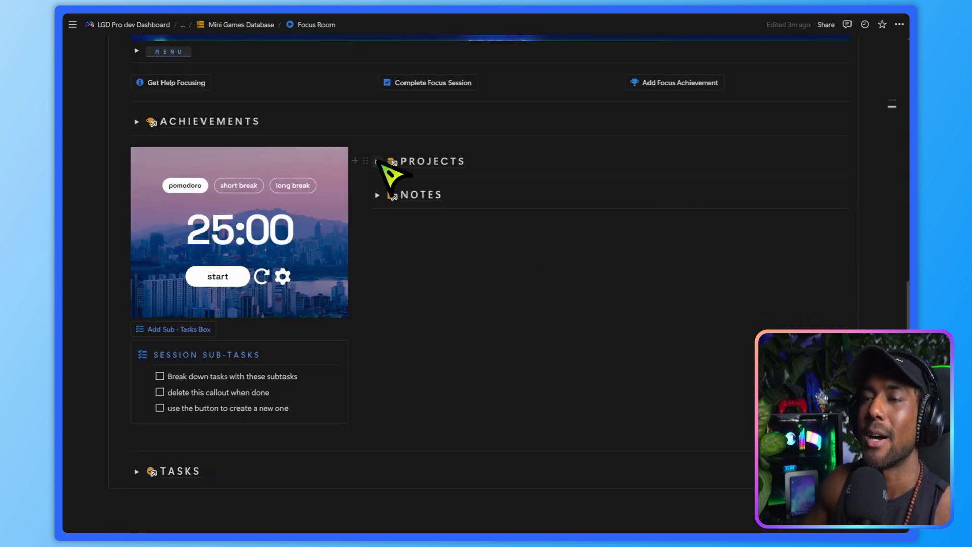
scroll(391, 217, "down", 2)
scroll(172, 364, "up", 3)
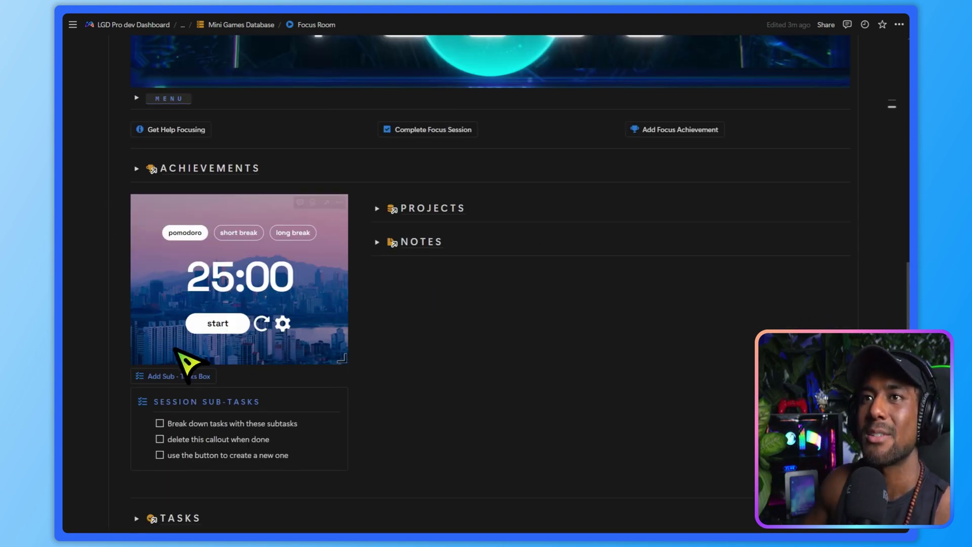
scroll(177, 329, "up", 2)
scroll(217, 336, "down", 3)
scroll(279, 311, "up", 2)
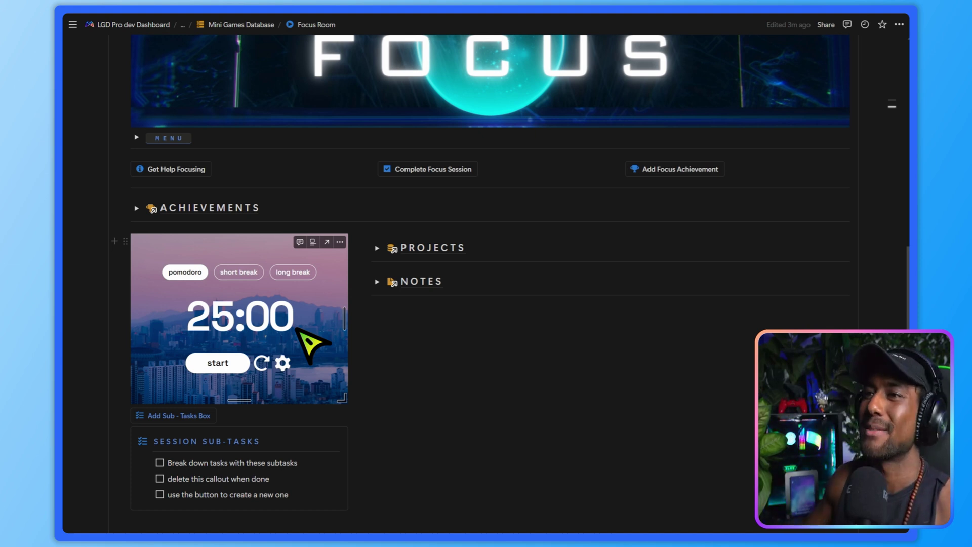
scroll(310, 345, "up", 8)
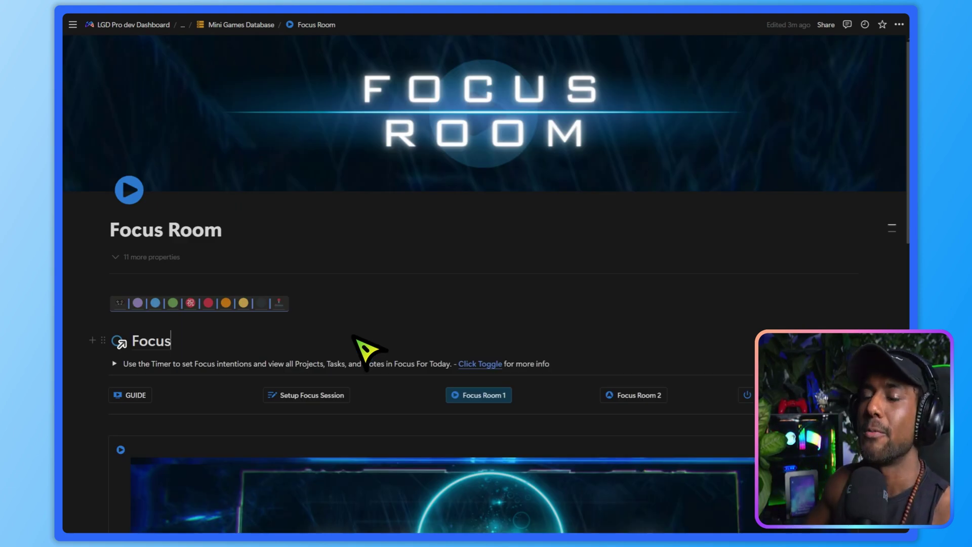
scroll(364, 349, "down", 2)
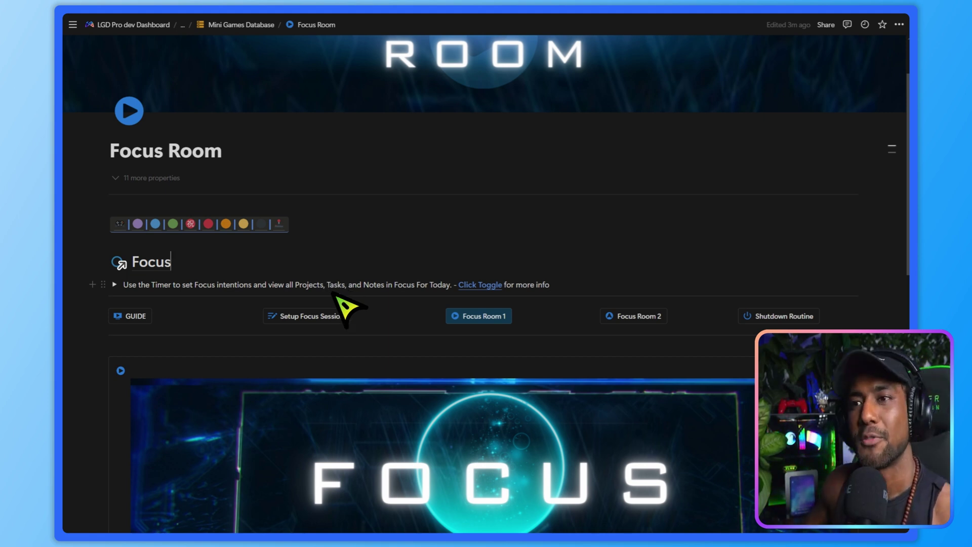
left_click(330, 313)
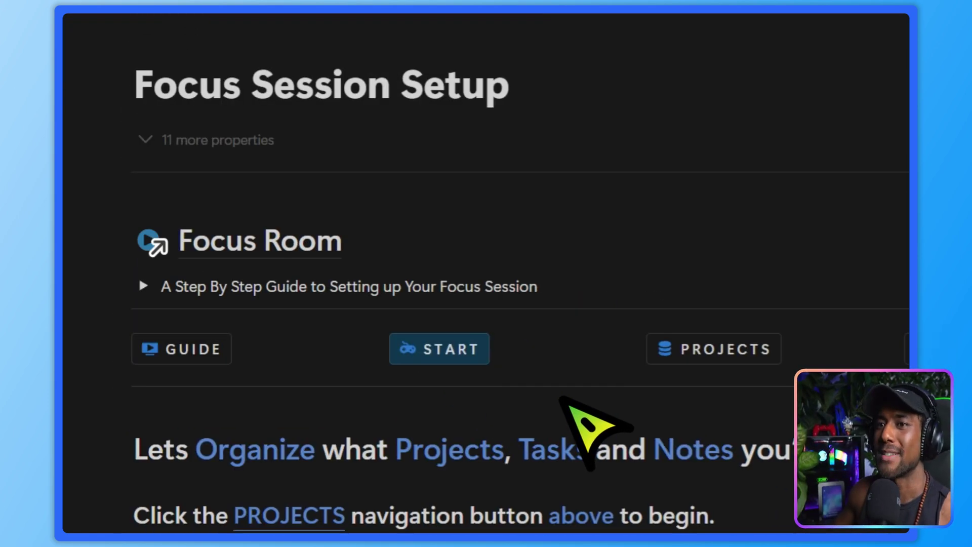
scroll(576, 413, "down", 5)
scroll(691, 386, "up", 2)
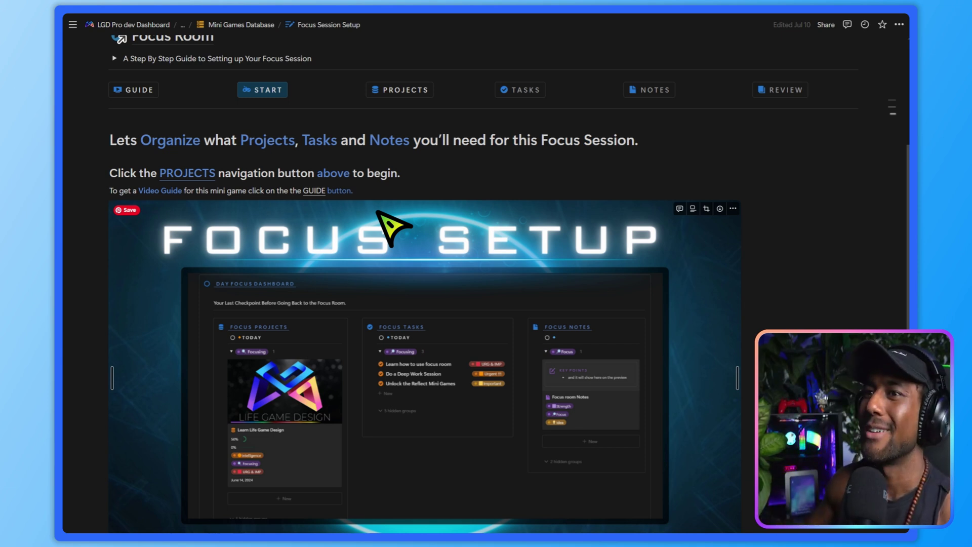
scroll(378, 213, "down", 1)
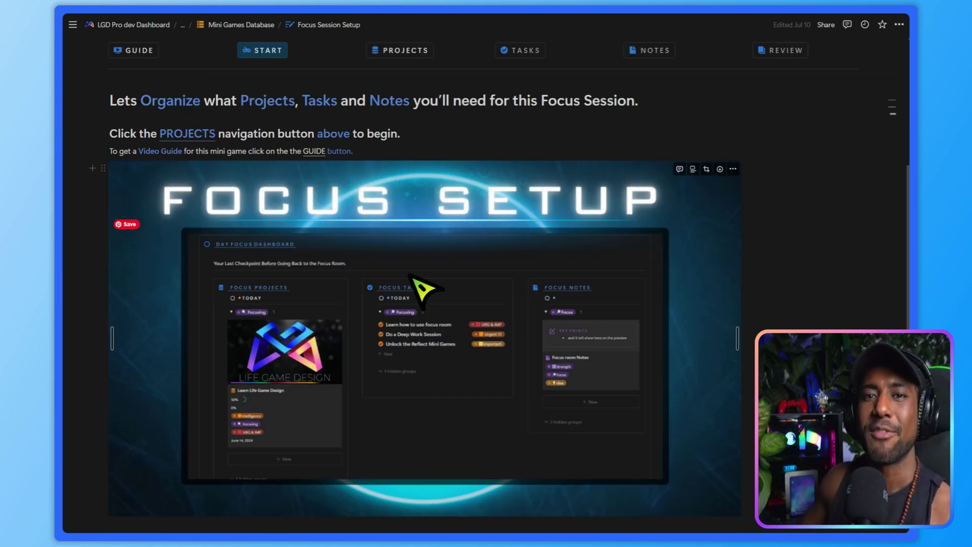
scroll(419, 288, "down", 1)
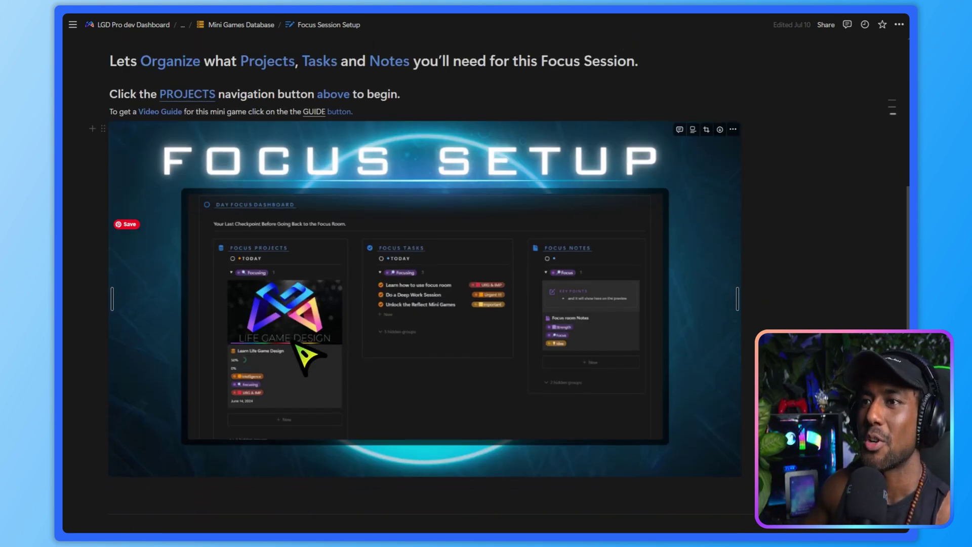
On the Projects step, change Make a video's status so it leaves Focusing.
left_click(396, 286)
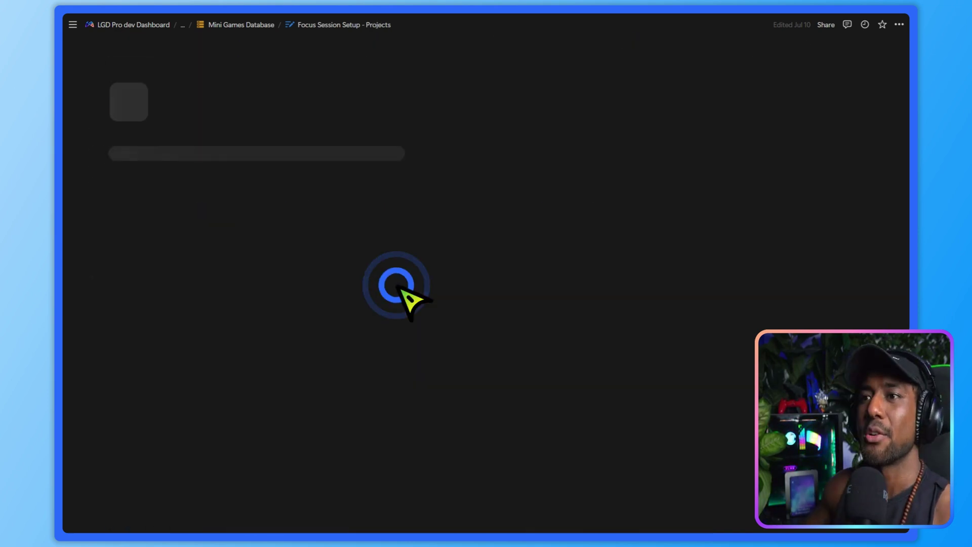
left_click(113, 335)
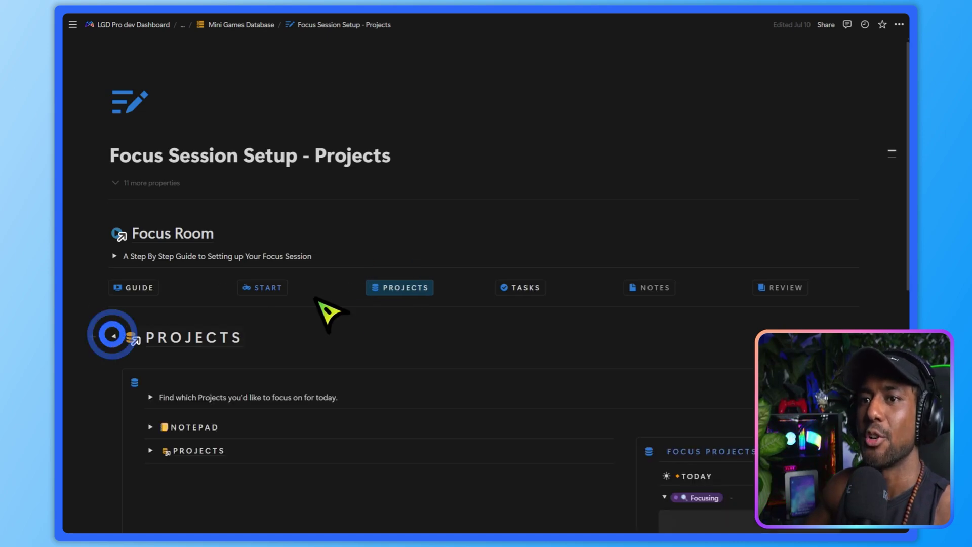
scroll(327, 314, "down", 6)
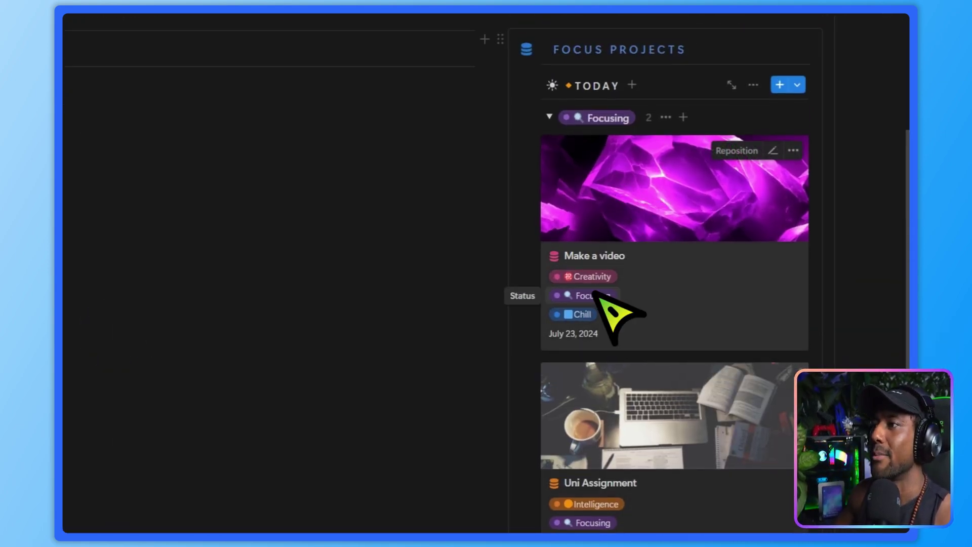
left_click(594, 295)
left_click(583, 400)
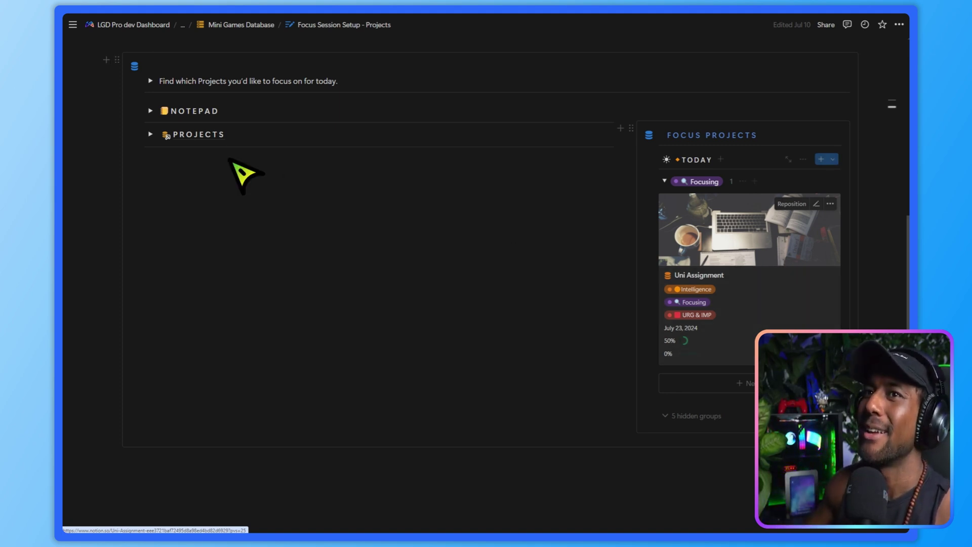
Clear Uni Assignment's project date in the full Projects database.
left_click(150, 135)
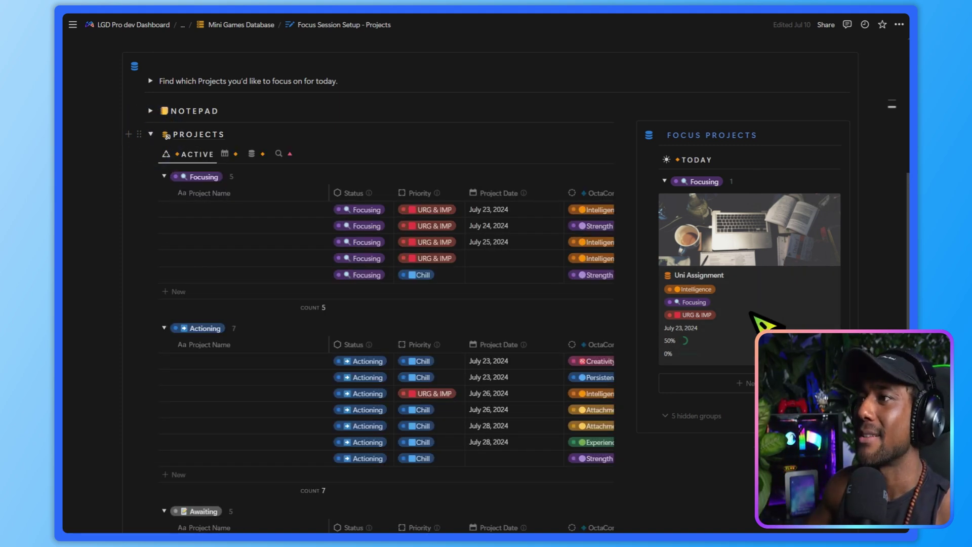
left_click(681, 328)
left_click(689, 325)
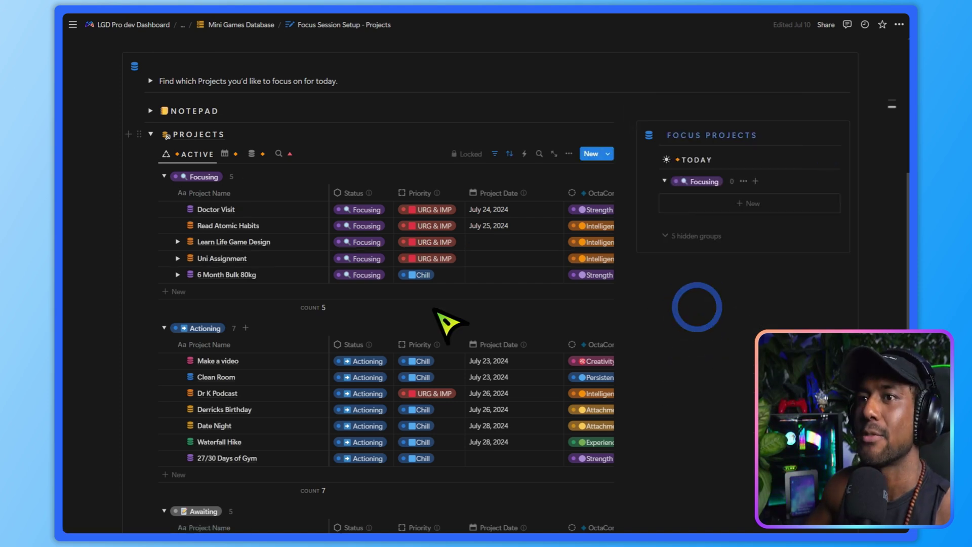
scroll(278, 272, "down", 1)
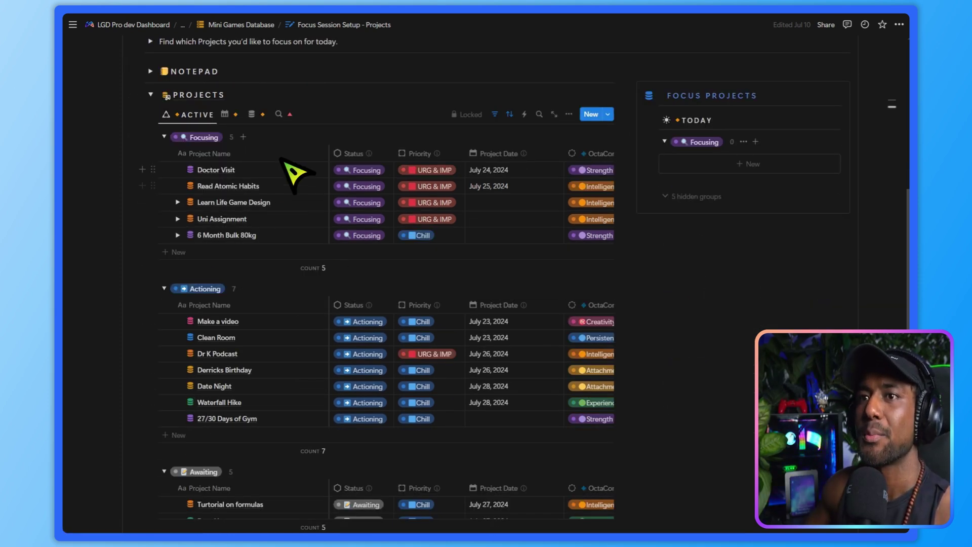
scroll(304, 329, "up", 1)
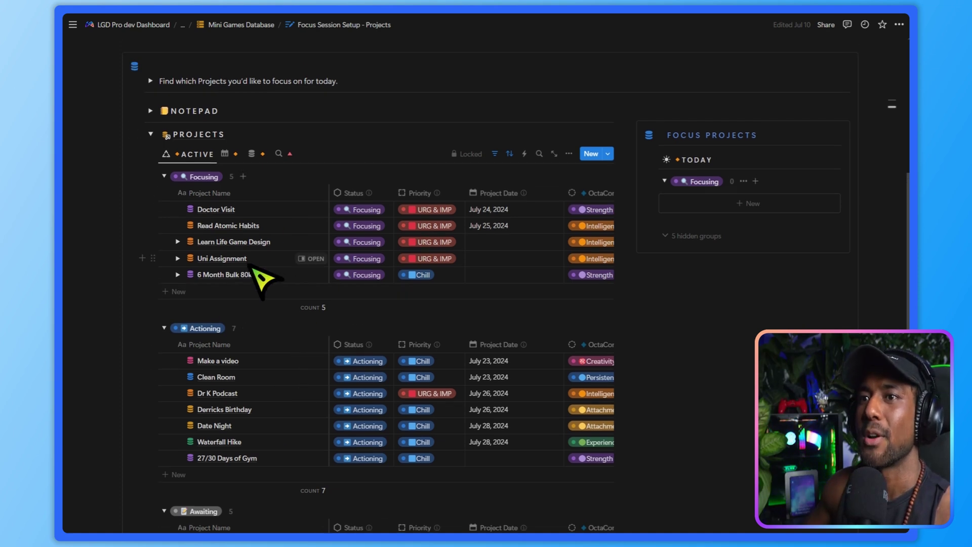
Date Uni Assignment July 23, 2024 and return its status to Focusing after trying Actioning.
left_click(512, 260)
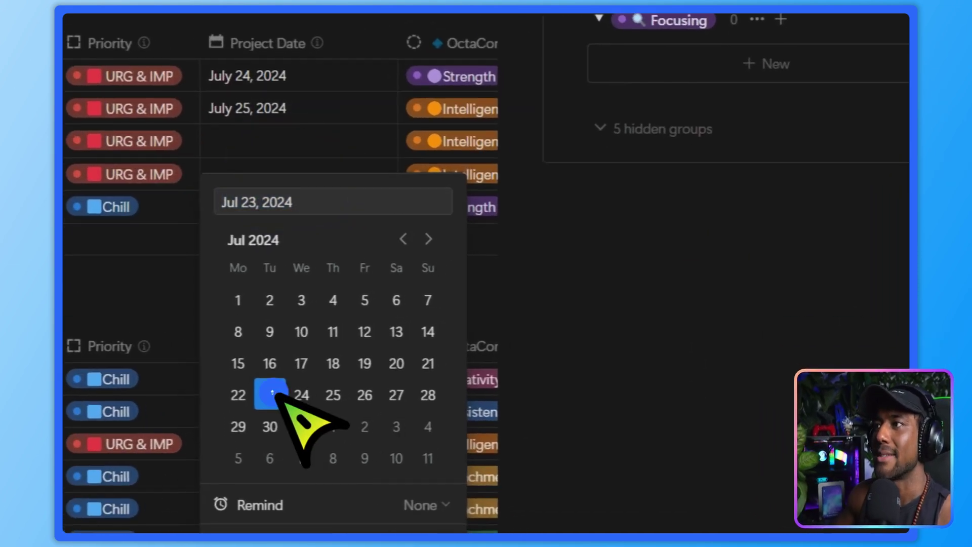
left_click(273, 396)
left_click(671, 129)
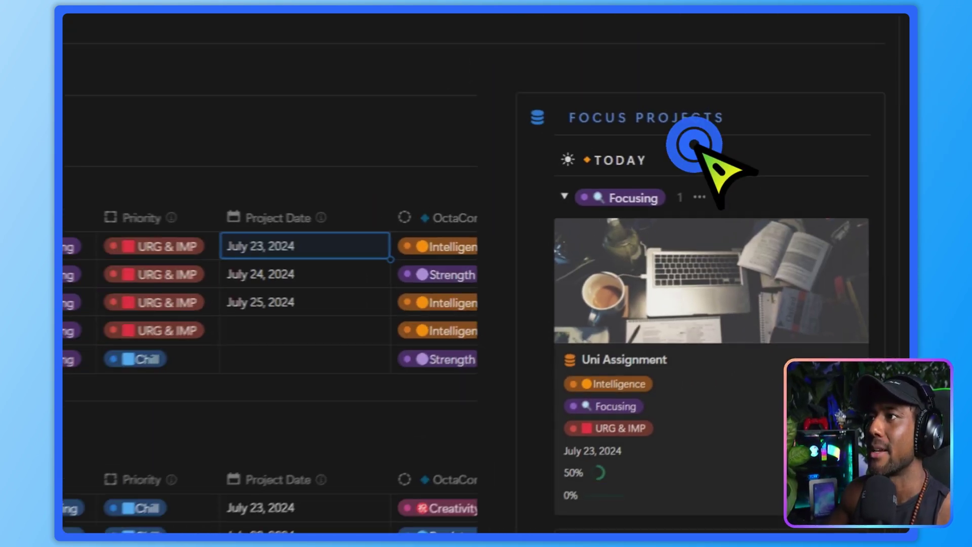
left_click(690, 310)
left_click(696, 386)
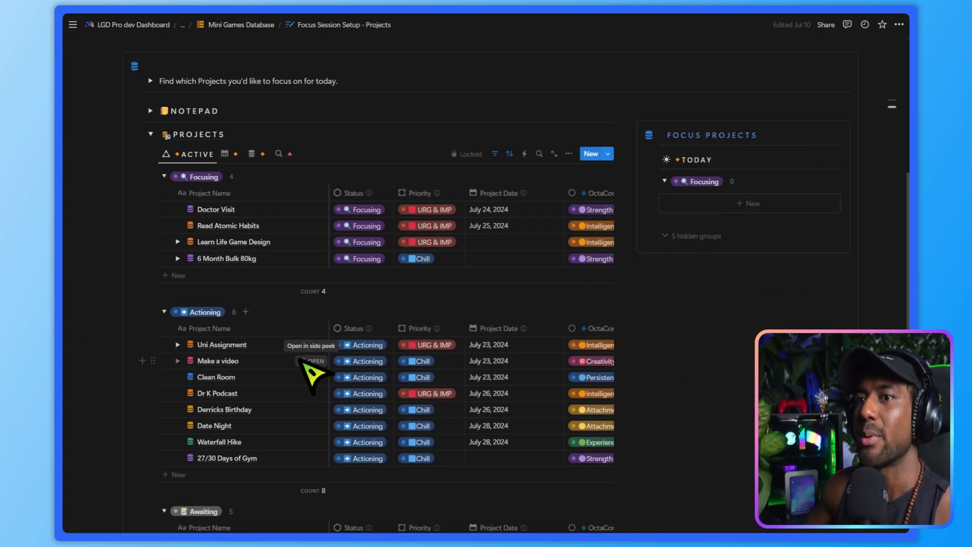
left_click(368, 345)
left_click(369, 444)
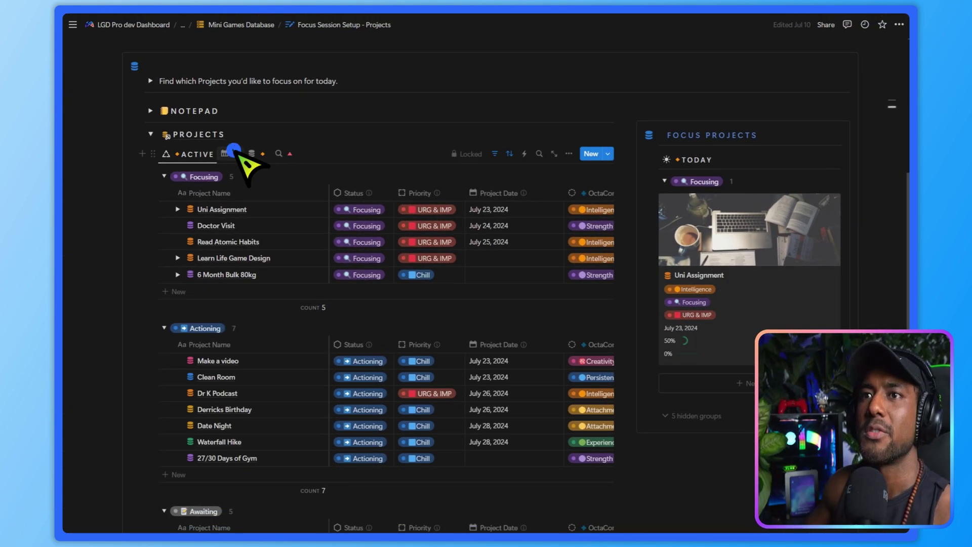
Show the projects in the July calendar view.
left_click(240, 151)
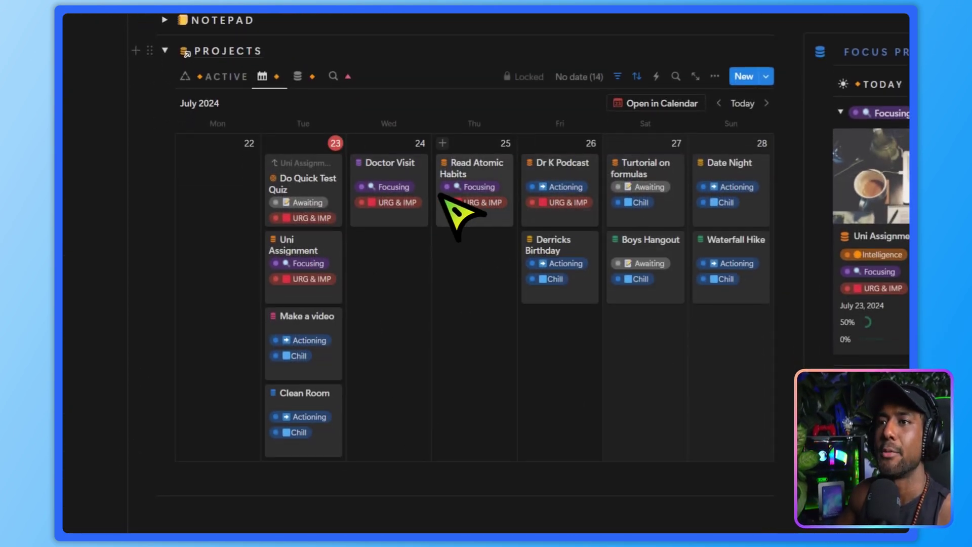
mouse_move(304, 77)
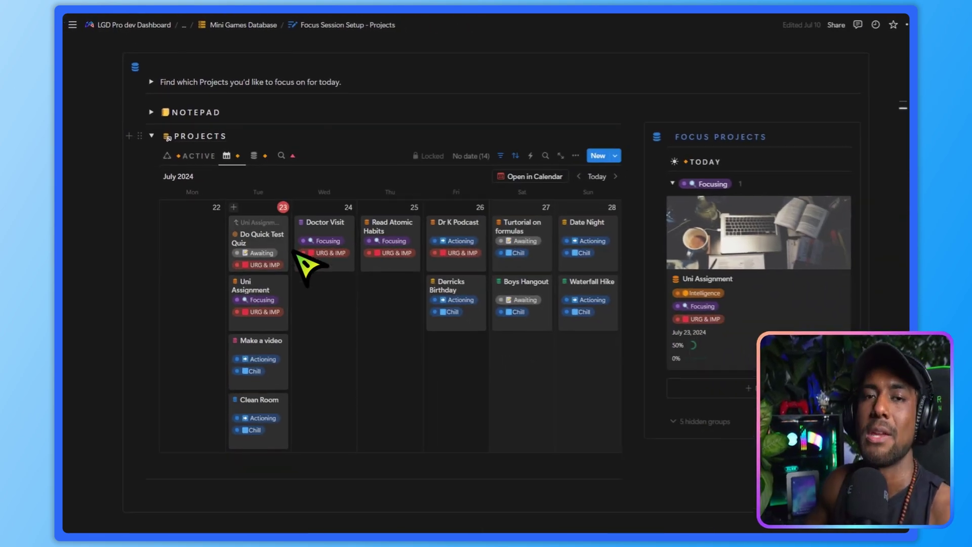
scroll(304, 314, "up", 3)
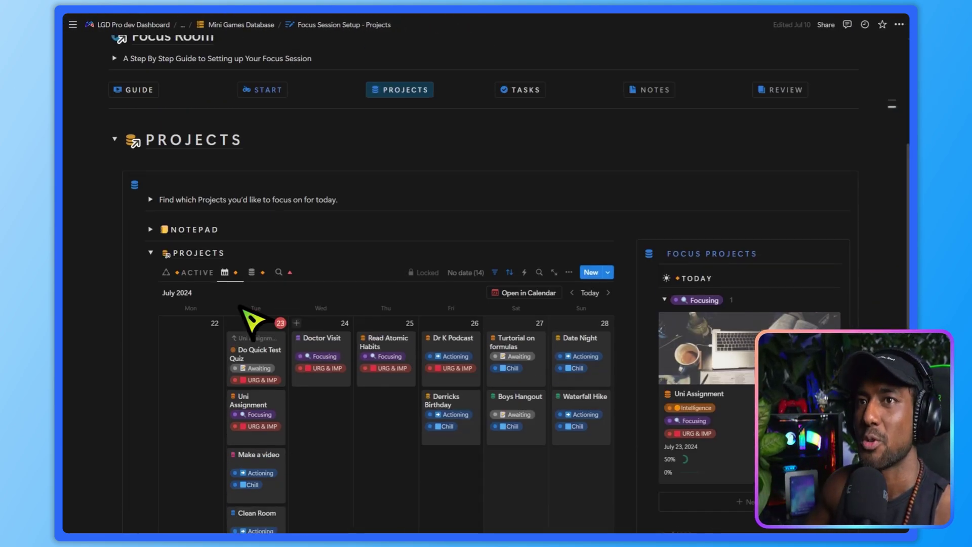
left_click(150, 253)
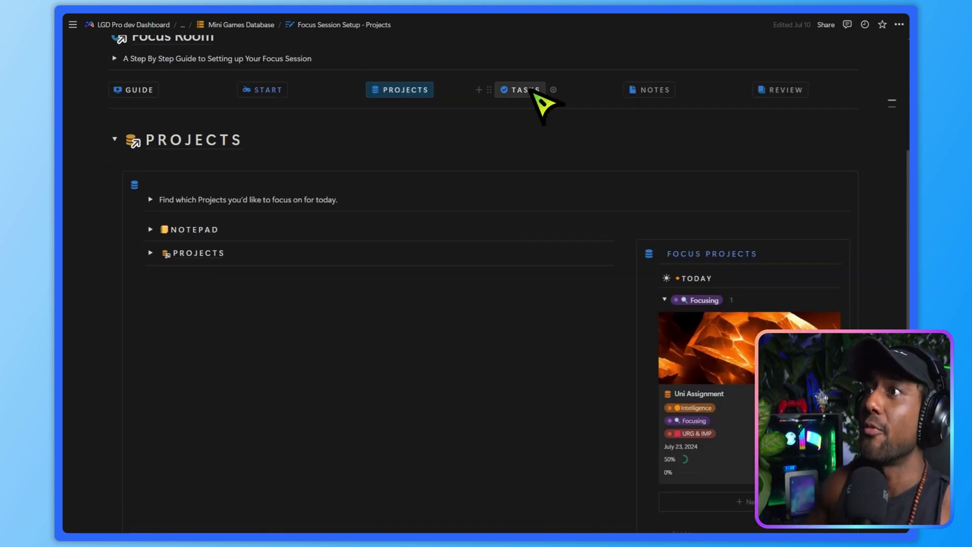
scroll(608, 202, "down", 2)
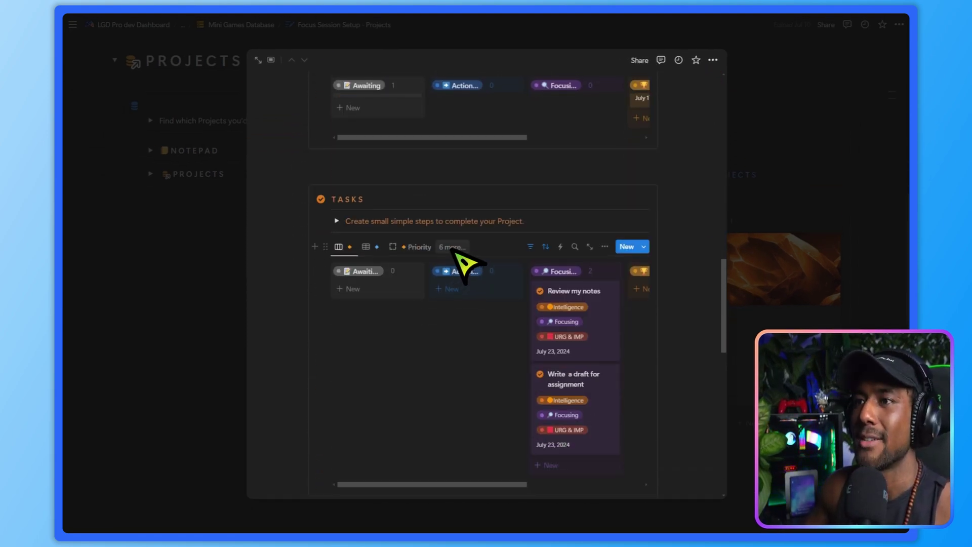
left_click(452, 247)
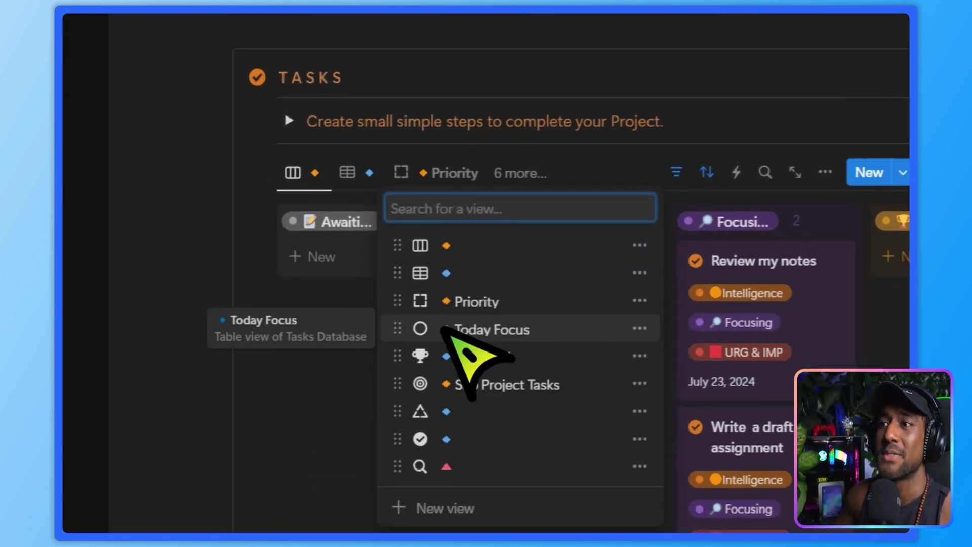
left_click(486, 329)
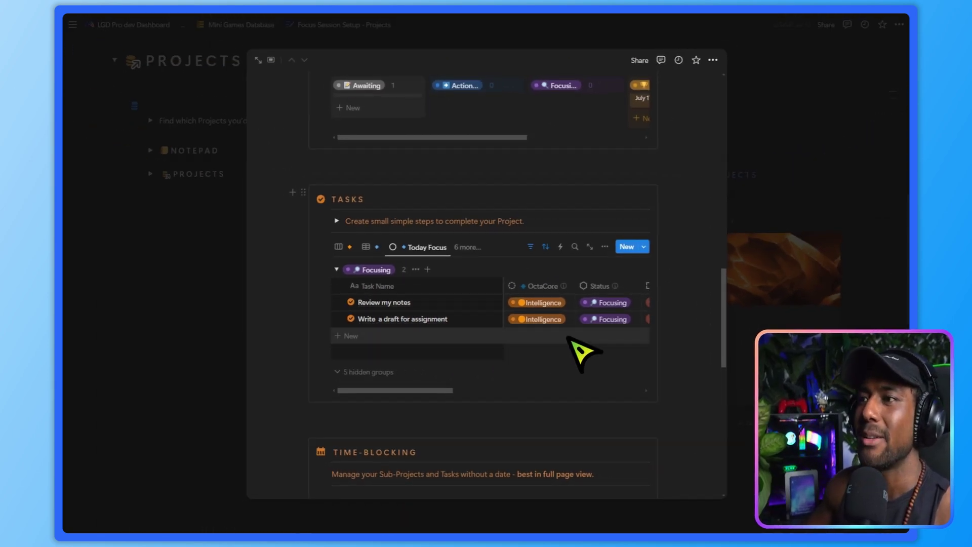
scroll(569, 338, "right", 6)
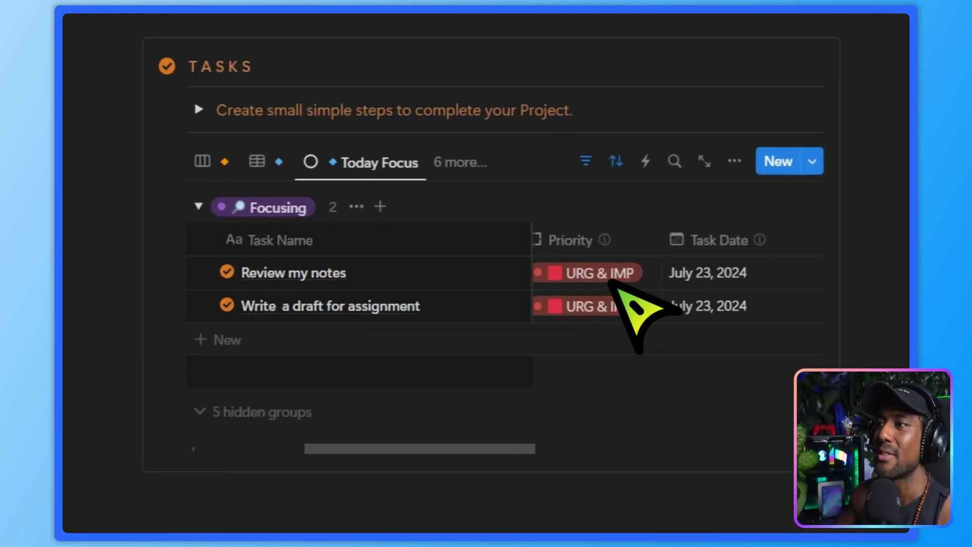
scroll(684, 337, "left", 3)
scroll(674, 331, "left", 3)
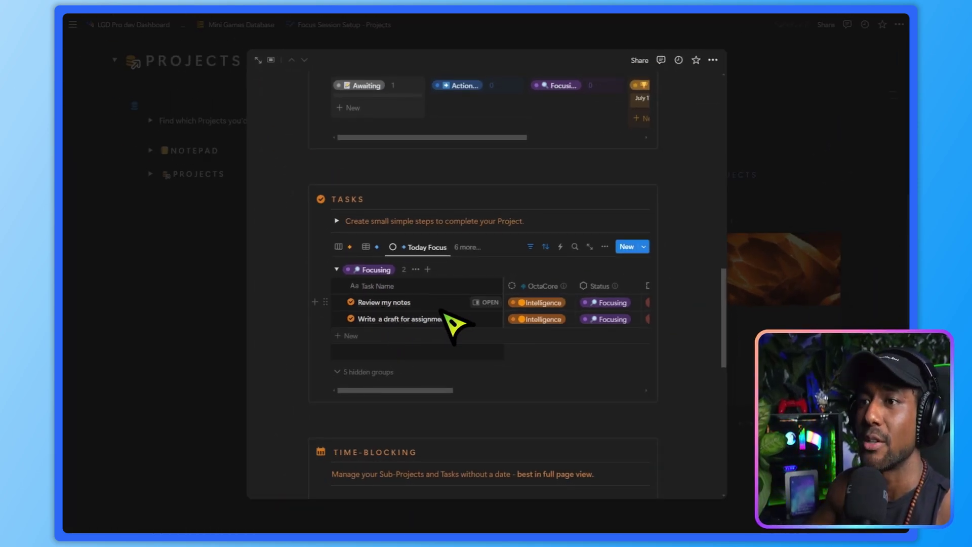
Add the task 'do 10 minutes of research' to Uni Assignment's Focusing group and close the project peek.
left_click(407, 339)
type("do 10 min")
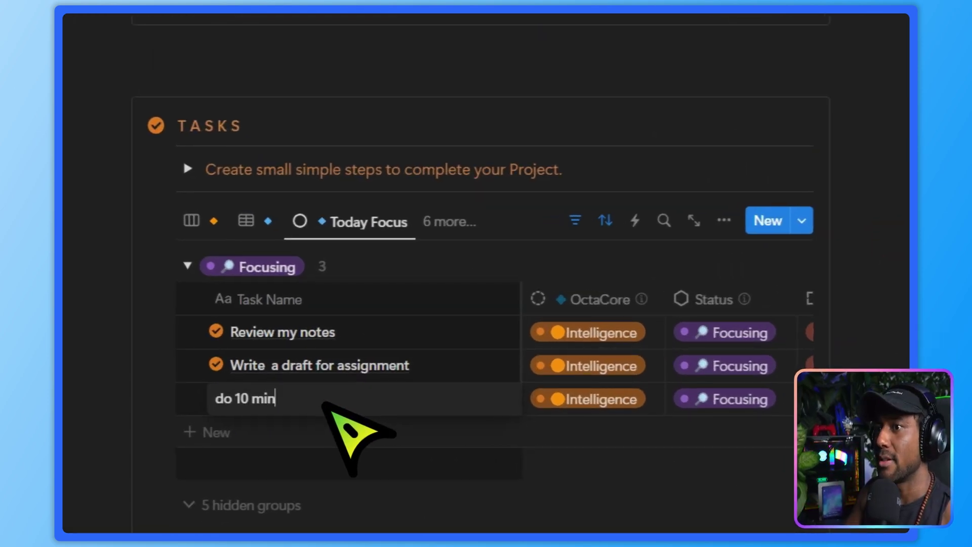
type("utes of research")
key("Escape")
scroll(619, 387, "right", 3)
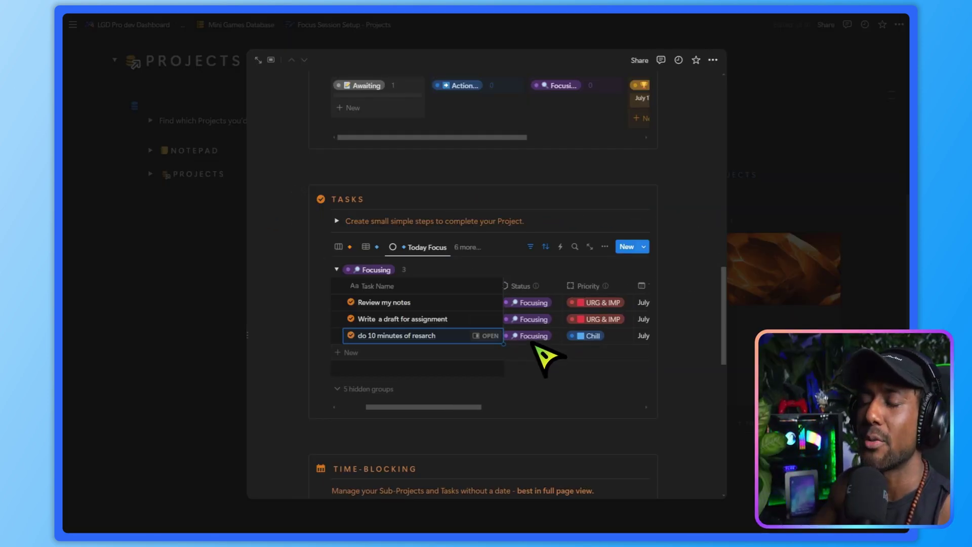
scroll(545, 357, "right", 3)
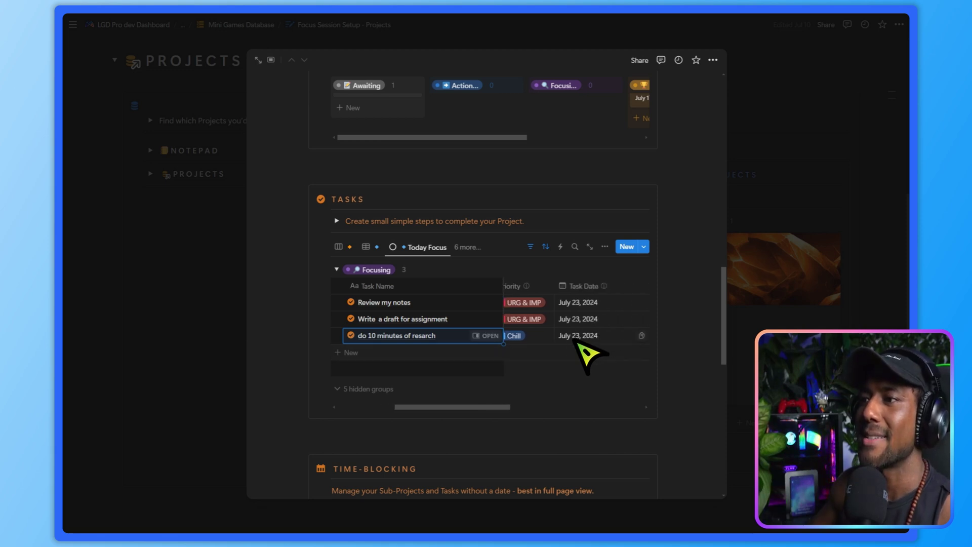
scroll(569, 355, "left", 5)
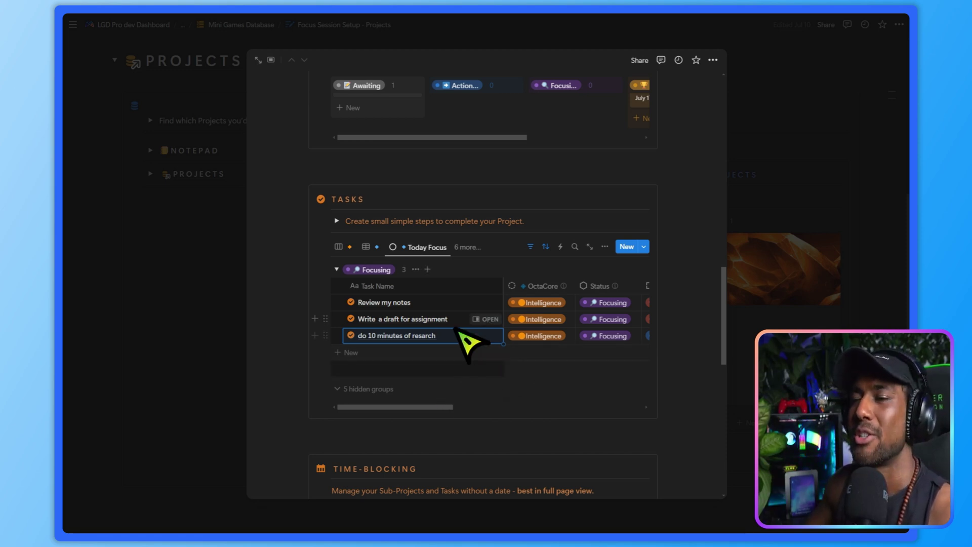
left_click(756, 196)
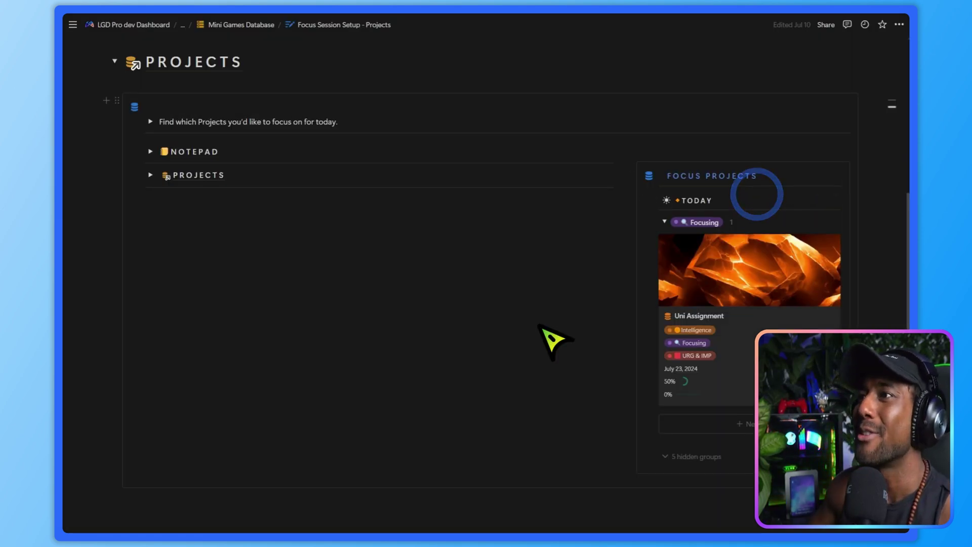
Go to the Focus Room's Tasks page and expand the TASKS section.
scroll(549, 339, "up", 5)
left_click(521, 248)
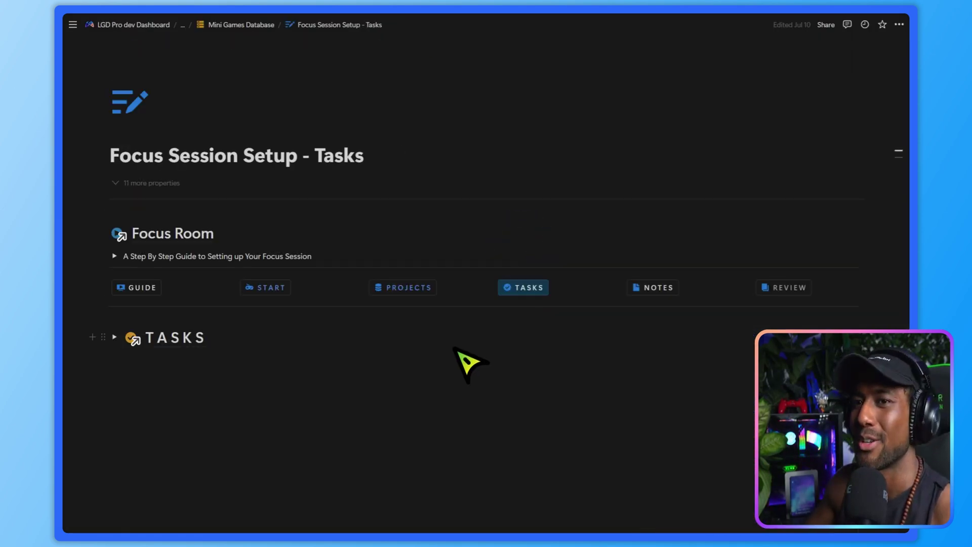
left_click(114, 337)
scroll(327, 368, "down", 5)
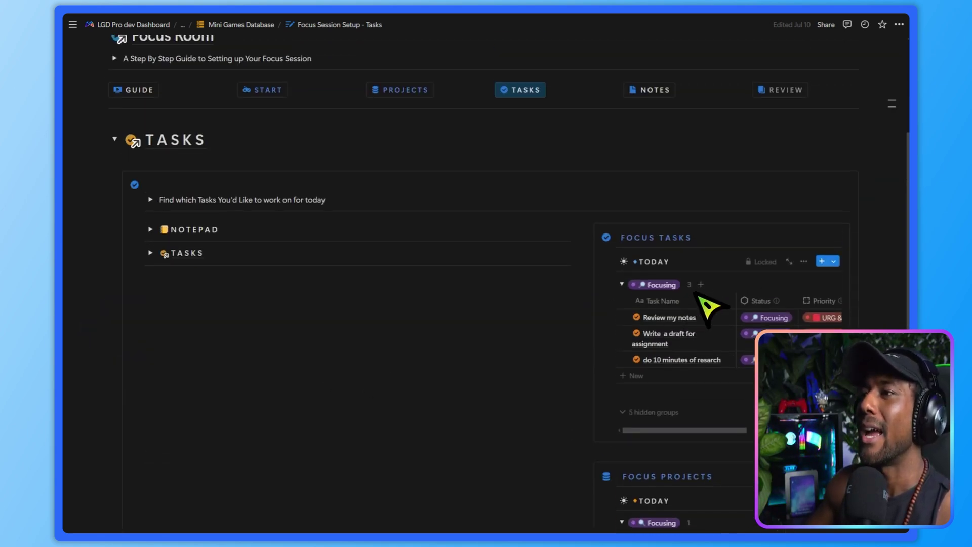
scroll(704, 299, "up", 3)
scroll(754, 301, "down", 2)
scroll(760, 284, "down", 2)
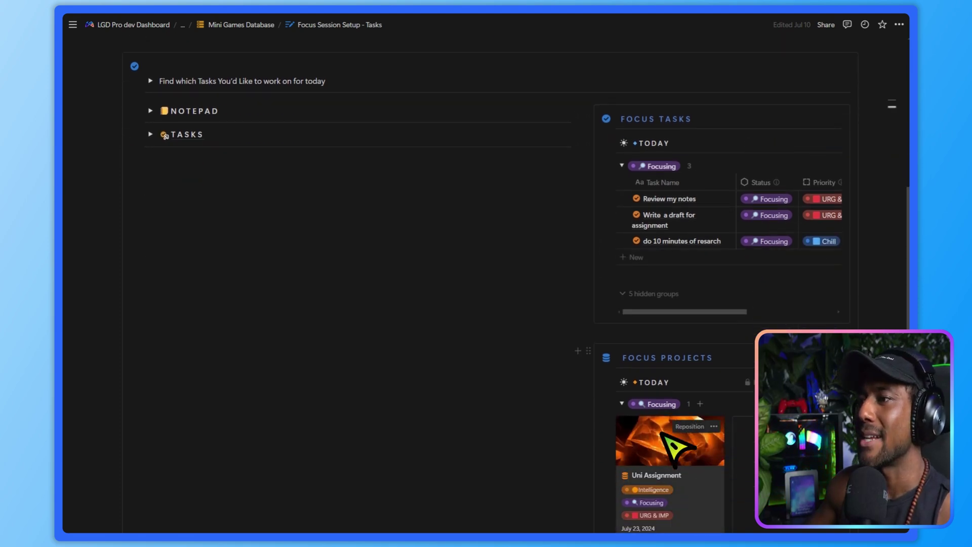
scroll(643, 405, "down", 1)
scroll(645, 358, "up", 3)
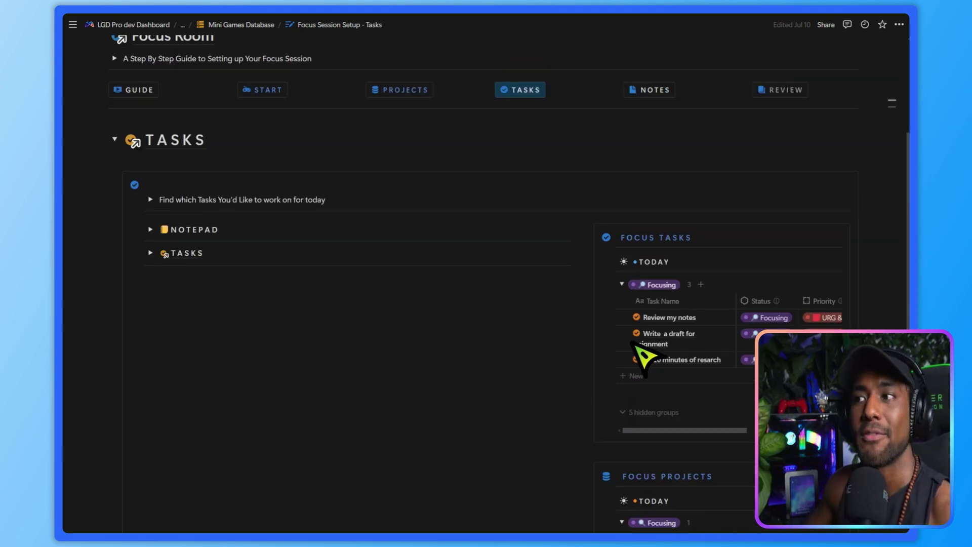
scroll(644, 360, "down", 5)
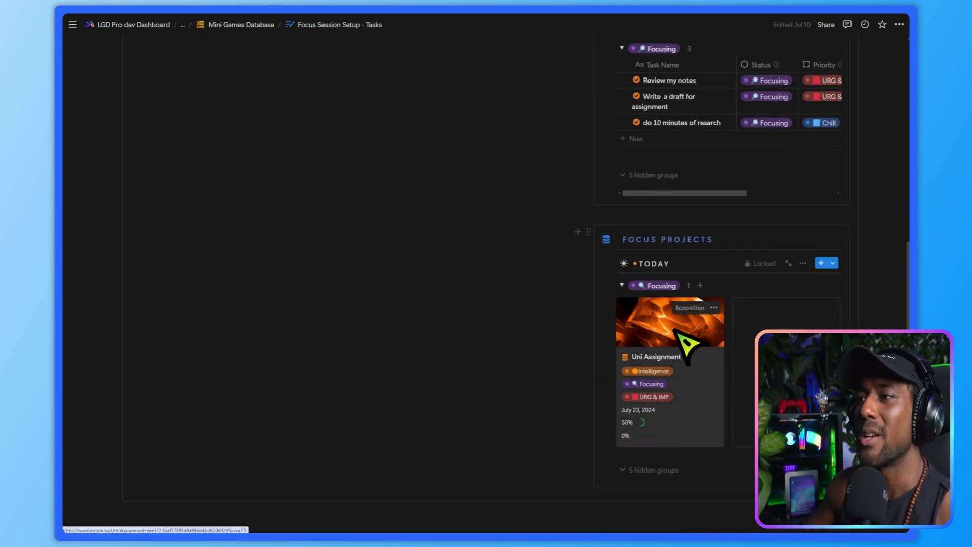
scroll(686, 360, "up", 2)
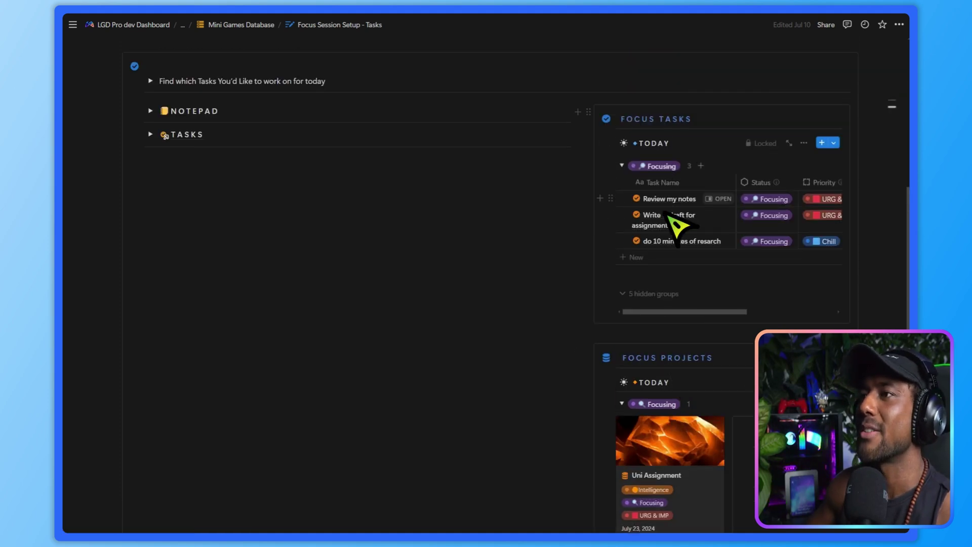
Delete a stray blank row from Focus Tasks, then open the Uni Assignment project card.
left_click(637, 257)
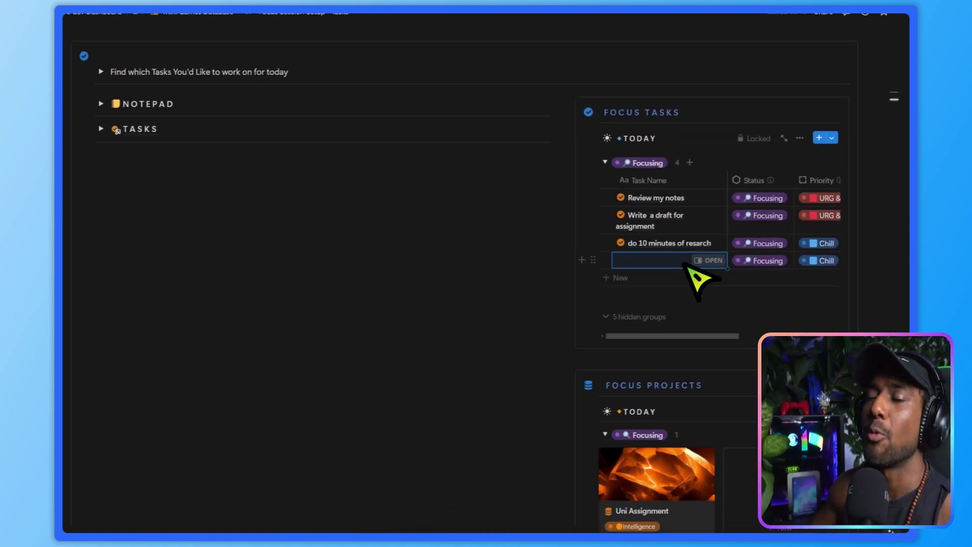
scroll(678, 380, "down", 3)
scroll(666, 384, "up", 1)
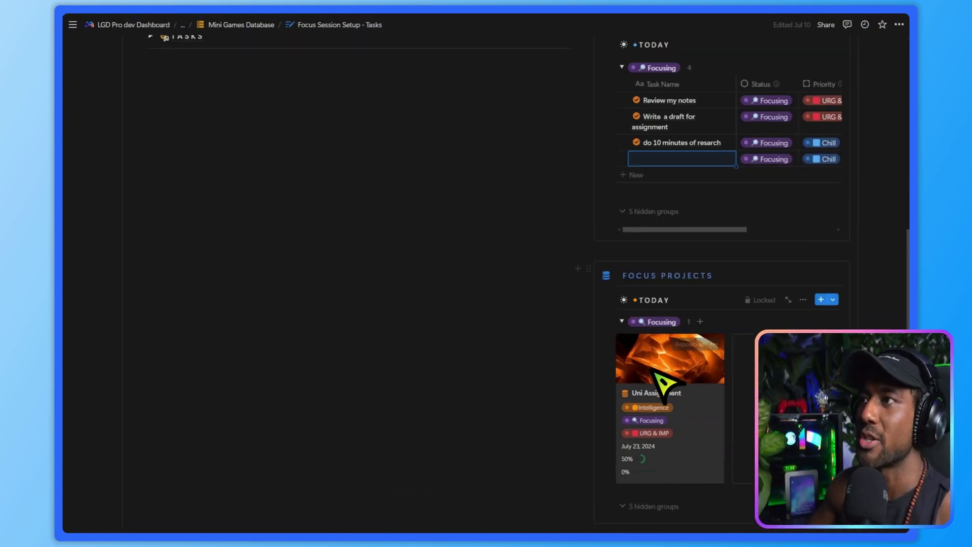
scroll(649, 314, "up", 2)
left_click(628, 256)
key("Delete")
scroll(636, 278, "down", 3)
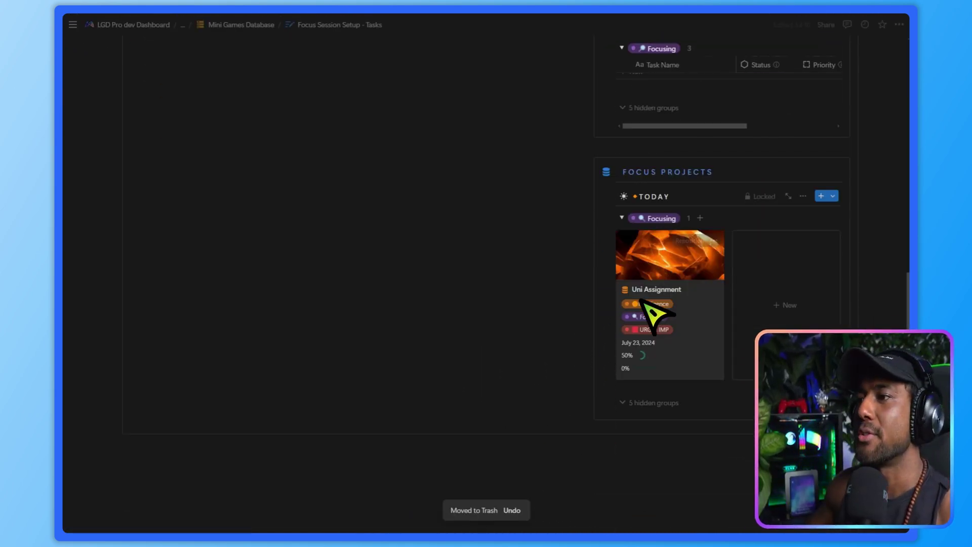
left_click(669, 256)
scroll(531, 312, "down", 5)
Switch the project's tasks to the Today Focus view and expand the Focusing group.
scroll(509, 303, "down", 10)
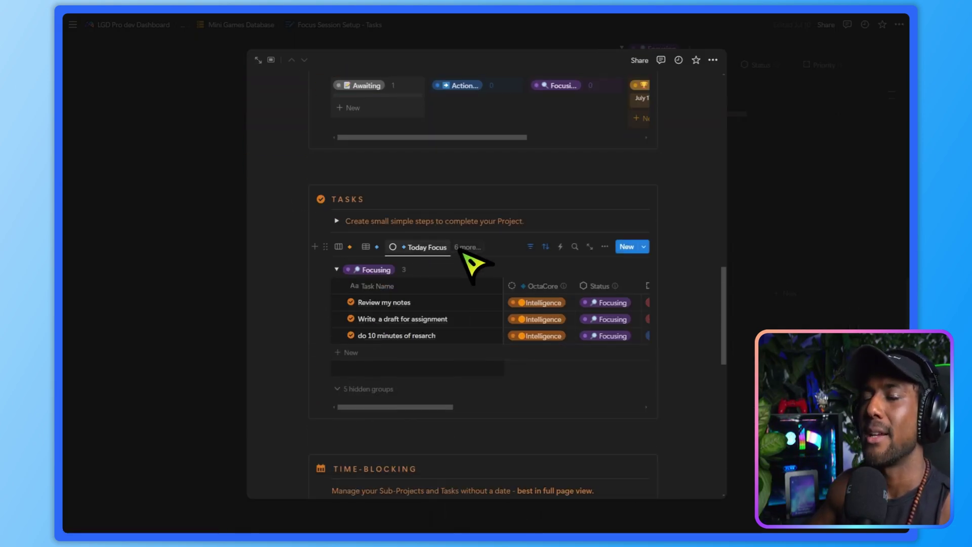
left_click(466, 247)
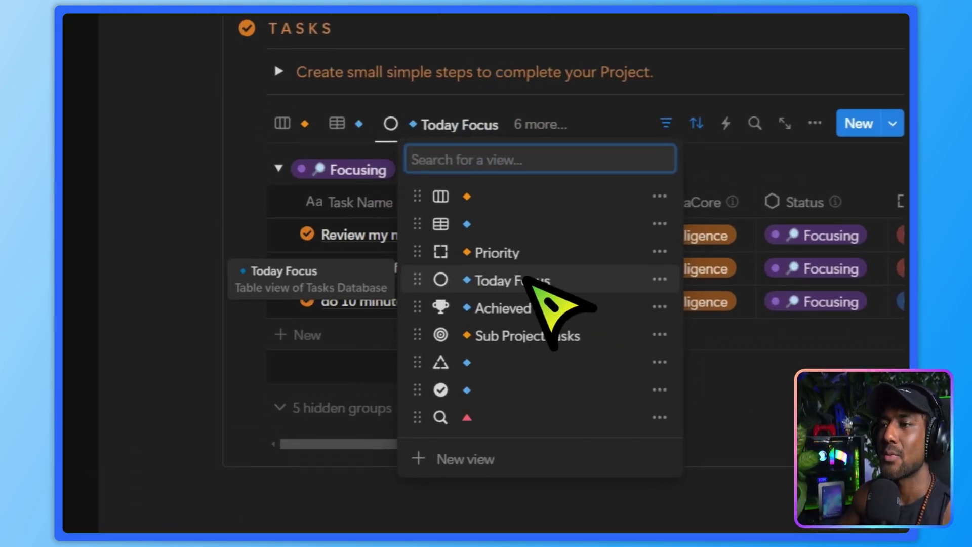
left_click(522, 277)
left_click(277, 168)
scroll(402, 252, "down", 2)
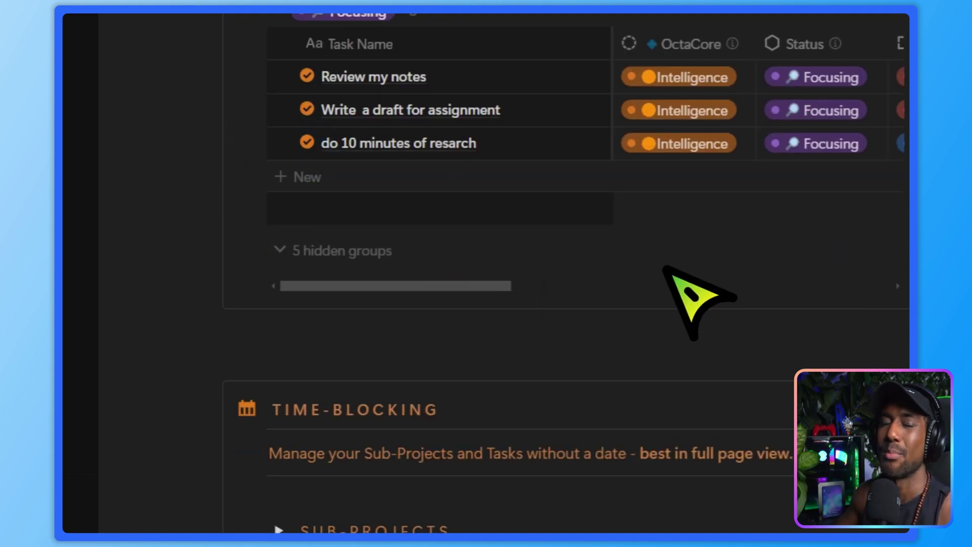
scroll(481, 283, "up", 5)
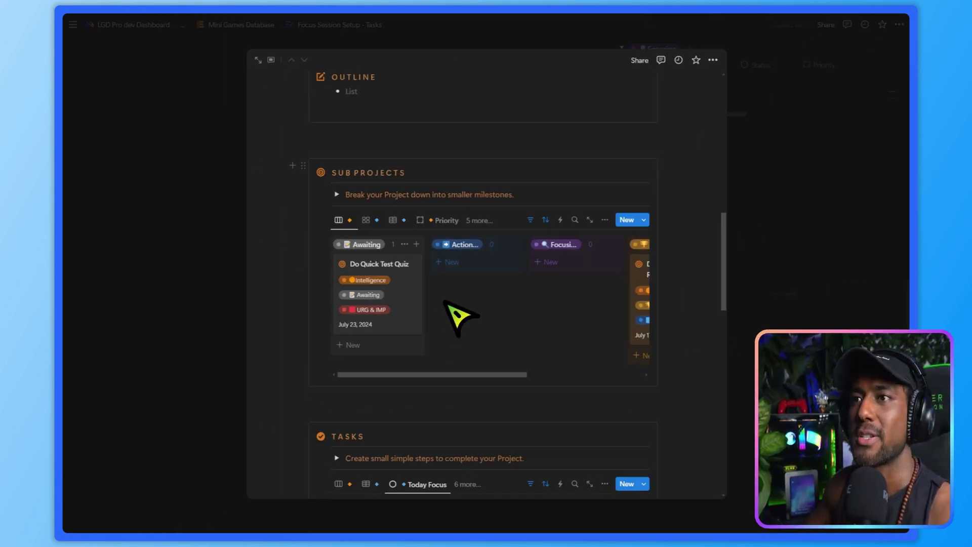
left_click(481, 221)
left_click(481, 220)
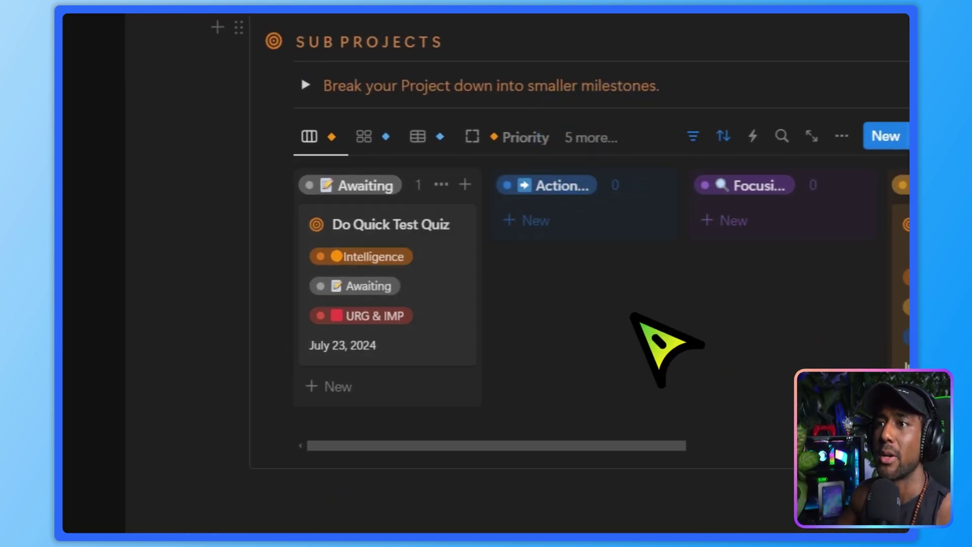
Set Do Quick Test Quiz to Focusing, keep its July 23 date, and show Sub Projects in Focus view.
left_click(354, 288)
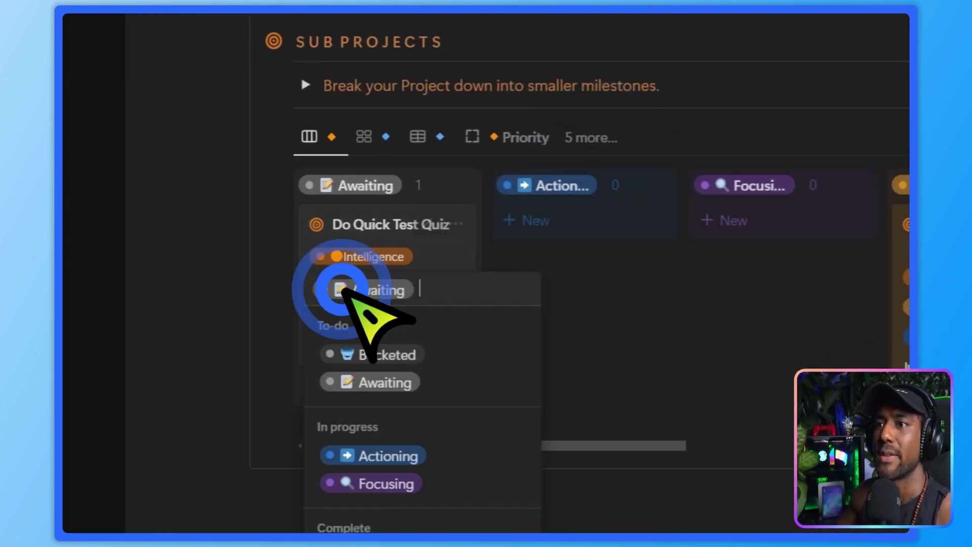
left_click(390, 406)
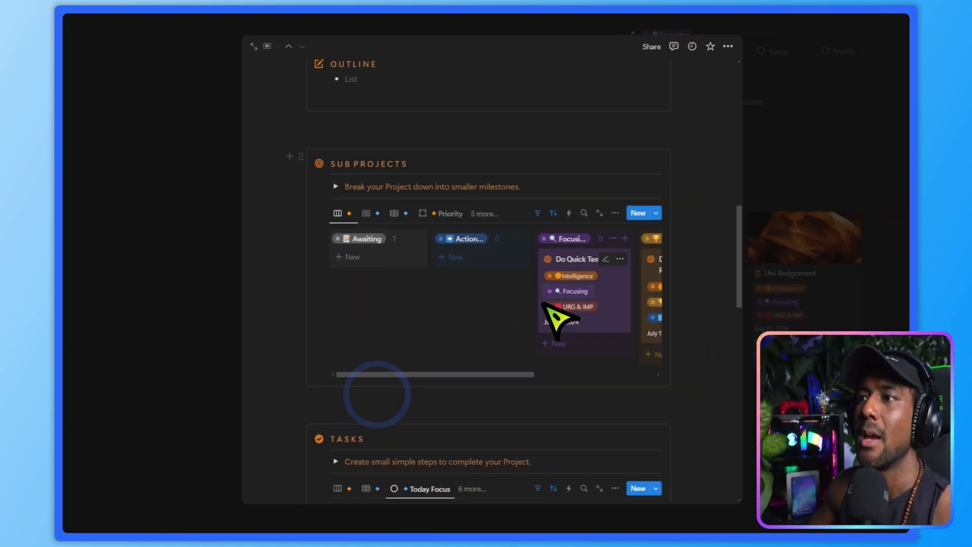
left_click(547, 327)
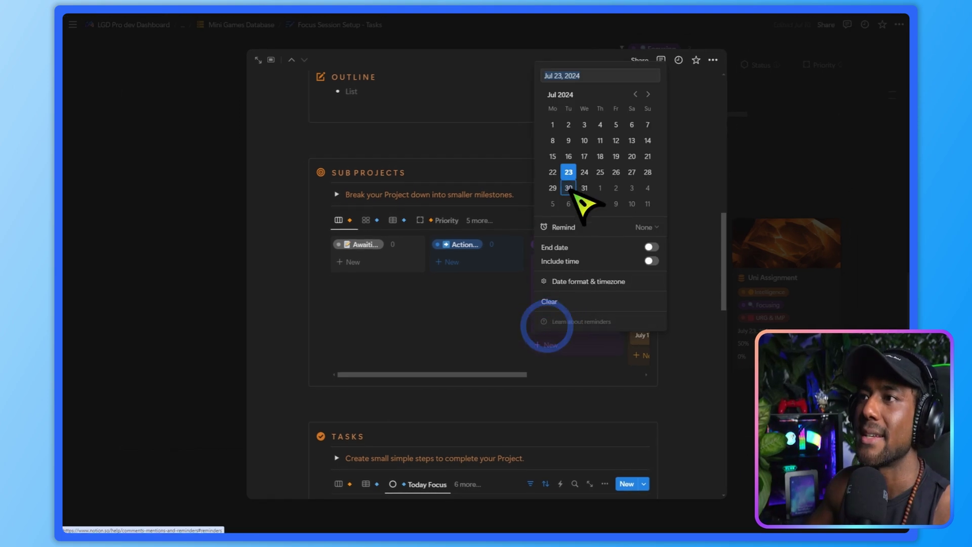
left_click(567, 172)
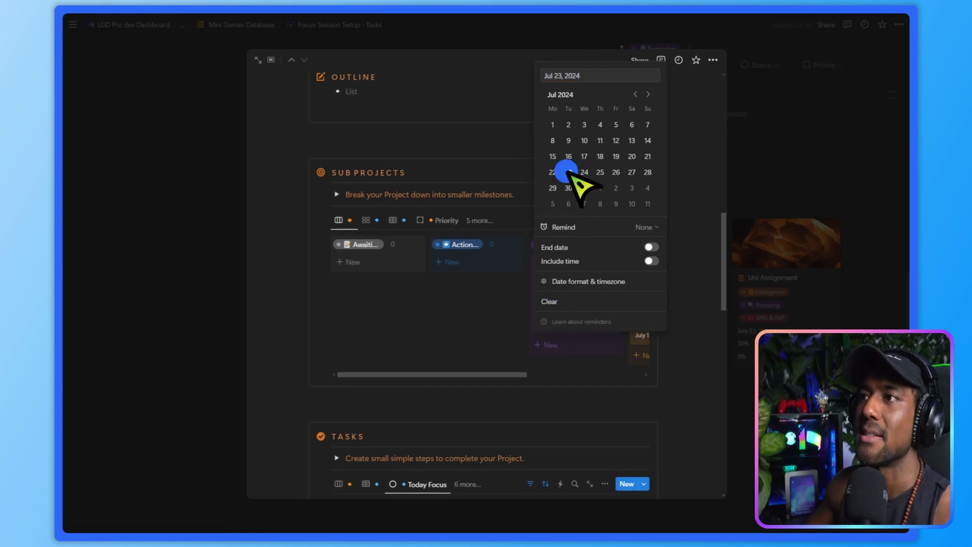
left_click(490, 306)
left_click(494, 219)
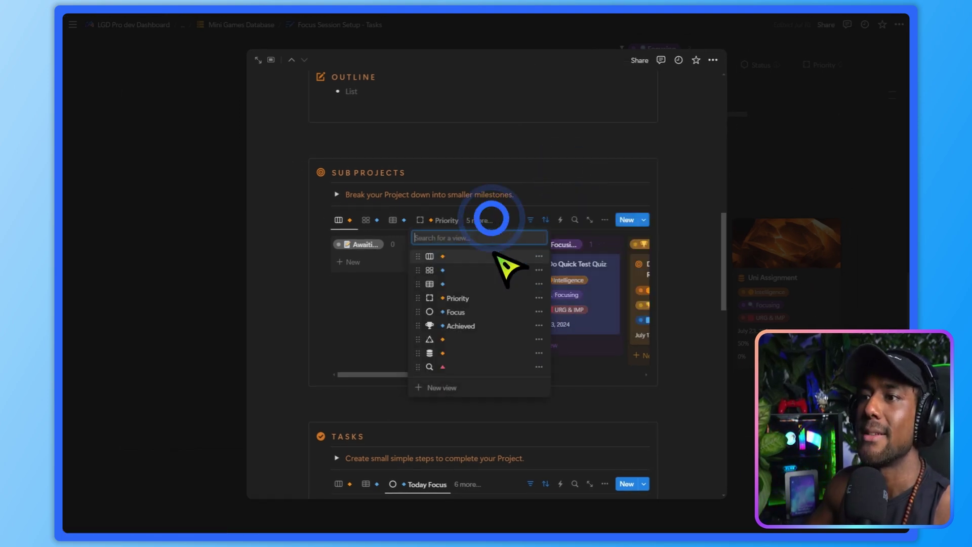
left_click(473, 306)
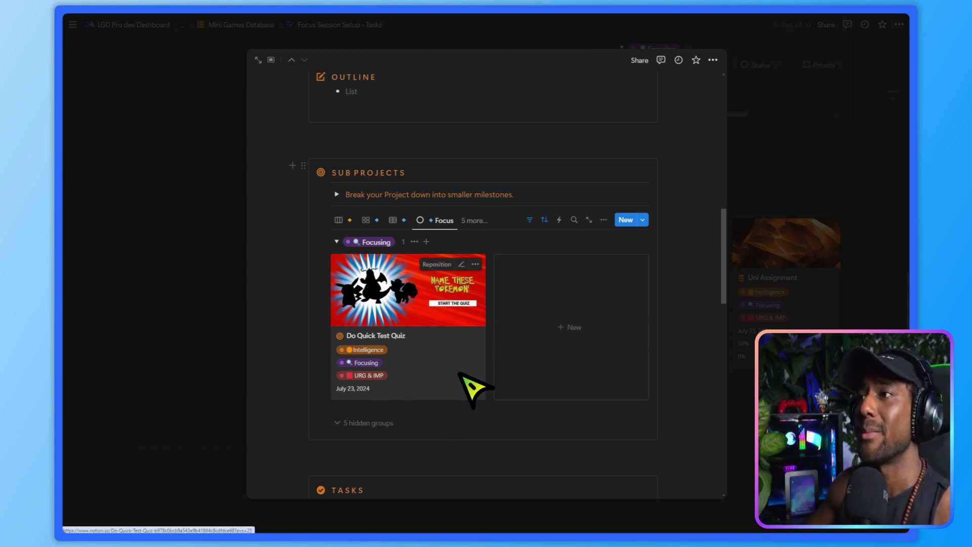
Close the project peek, expand TASKS, and switch to the Focus Project Tasks board.
scroll(474, 390, "up", 3)
key("Escape")
scroll(592, 342, "up", 3)
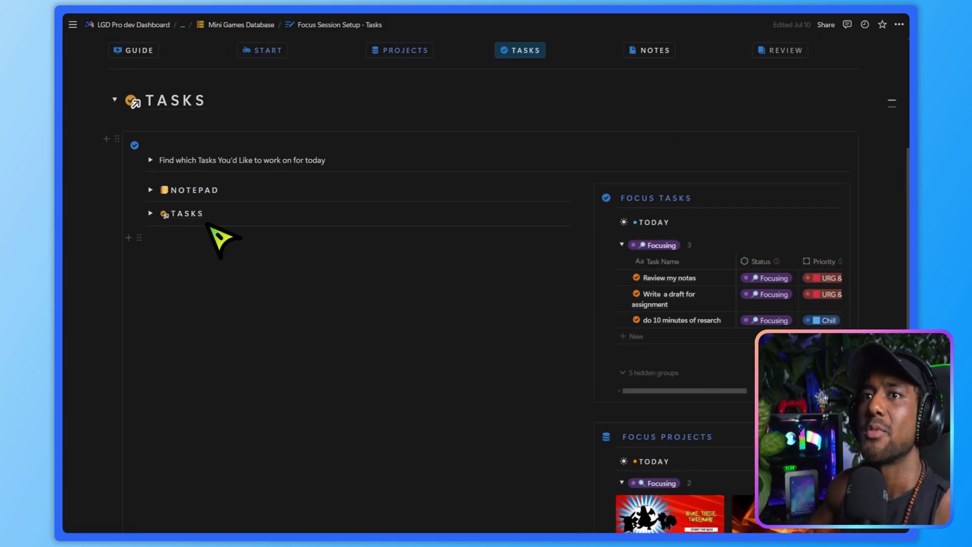
left_click(152, 213)
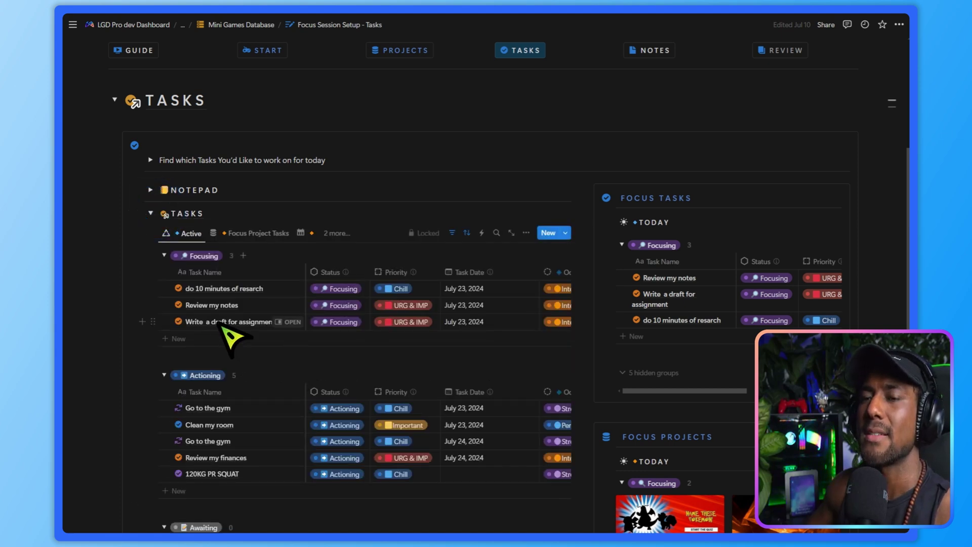
scroll(232, 337, "down", 2)
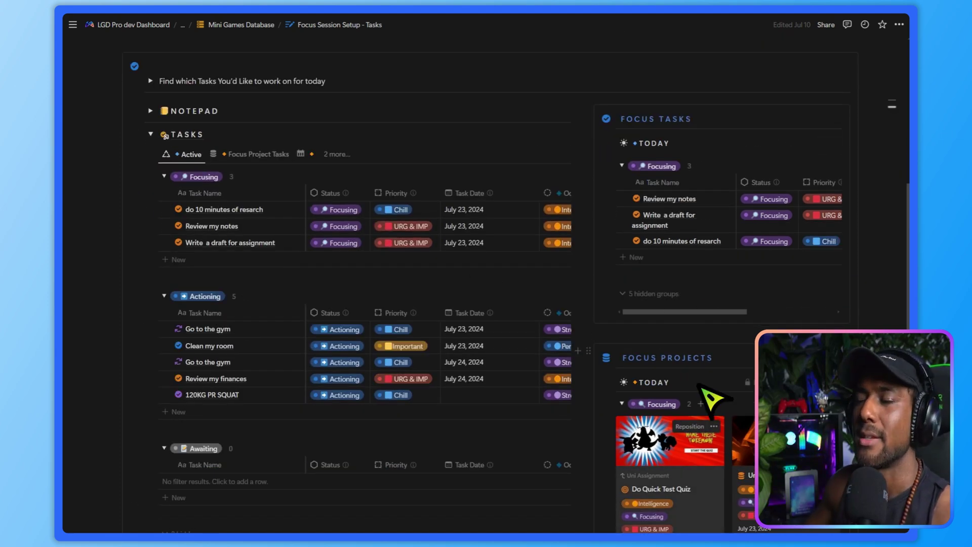
scroll(420, 314, "up", 2)
scroll(278, 319, "down", 2)
scroll(269, 195, "up", 1)
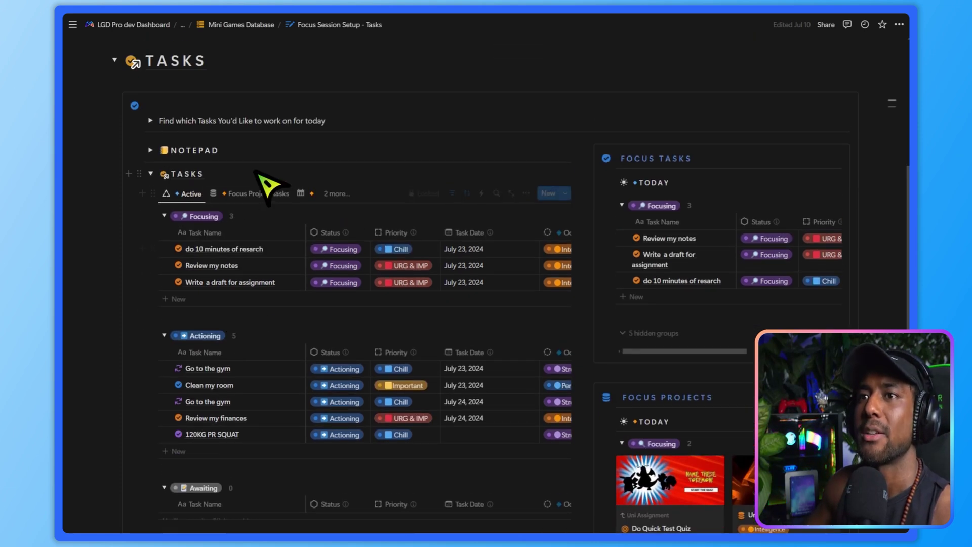
left_click(257, 191)
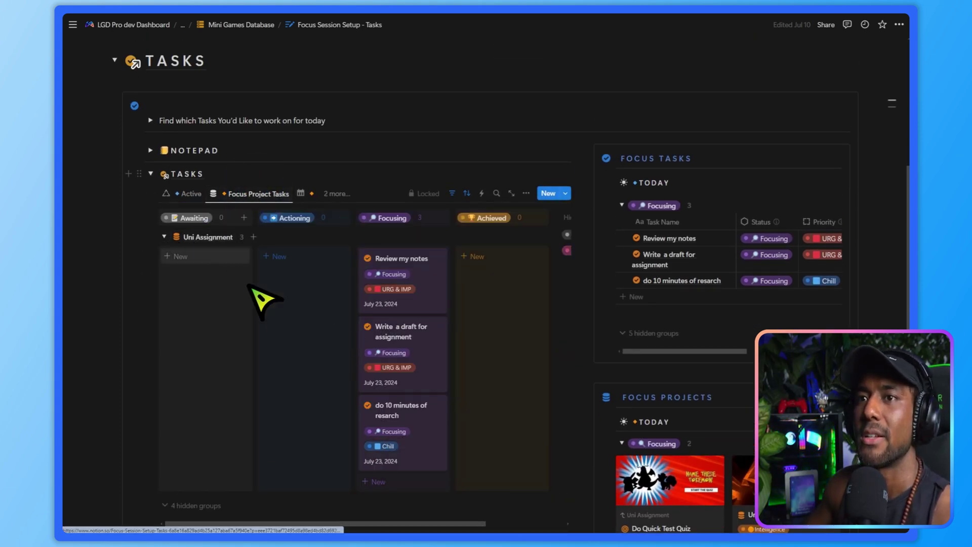
scroll(324, 311, "down", 1)
scroll(331, 317, "up", 1)
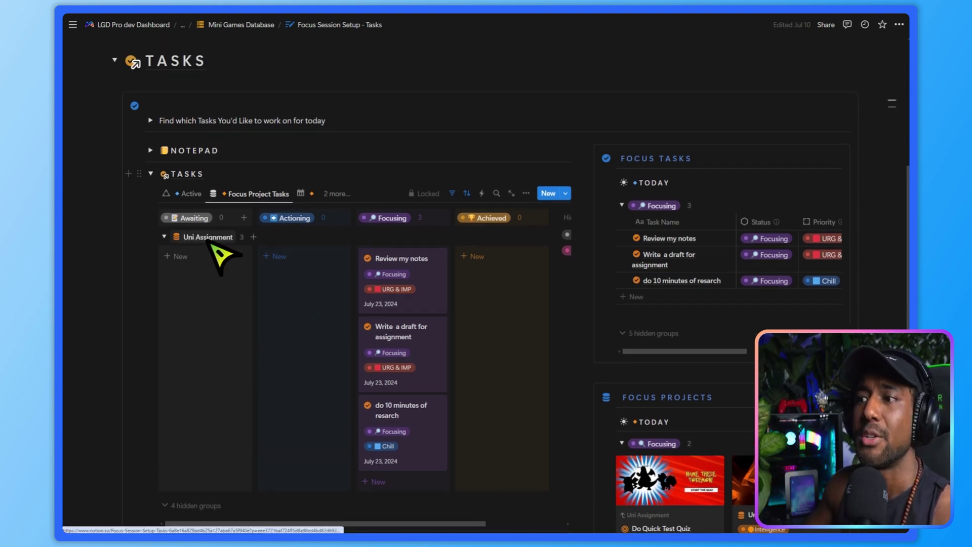
scroll(648, 413, "down", 5)
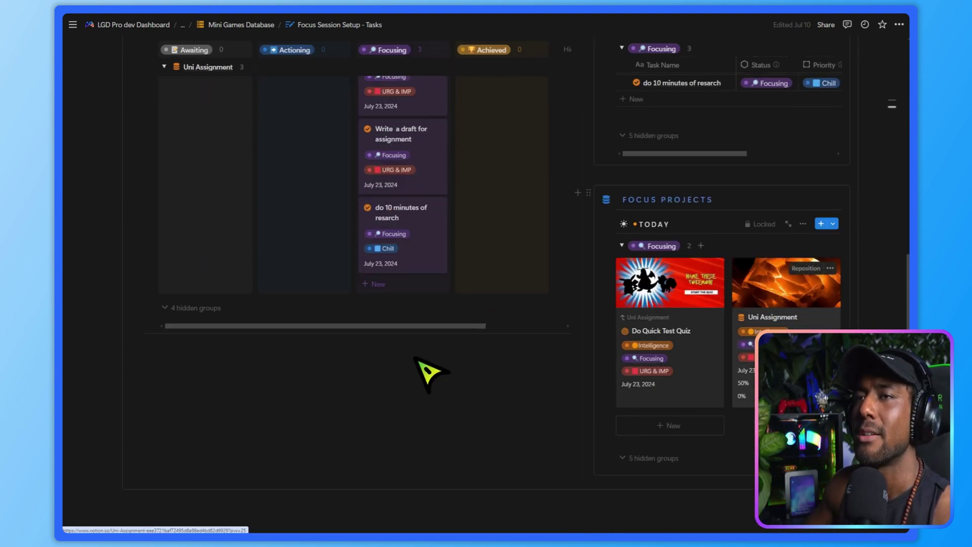
scroll(355, 344, "up", 4)
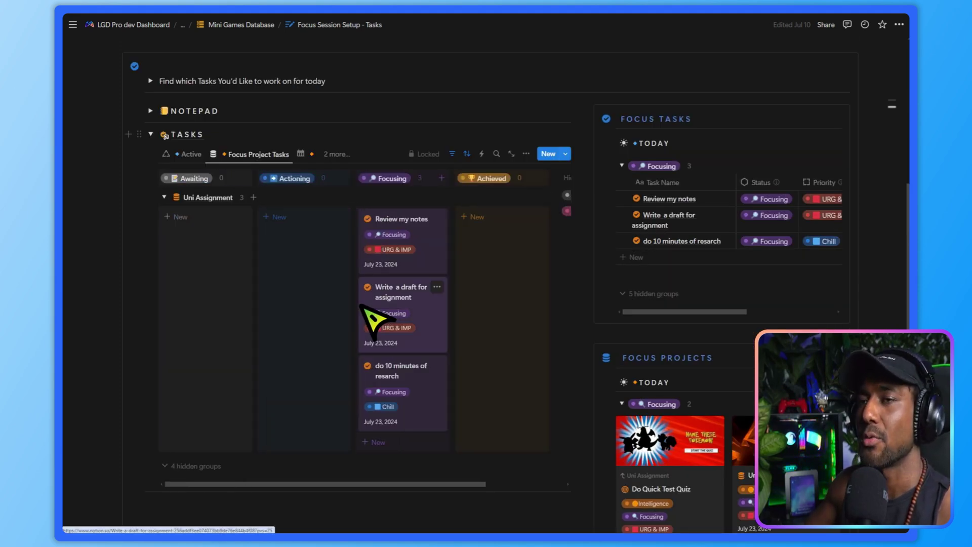
Move Review my notes and Write a draft for assignment into Actioning, then back to Focusing.
left_click_drag(401, 219, 329, 236)
left_click_drag(397, 223, 324, 299)
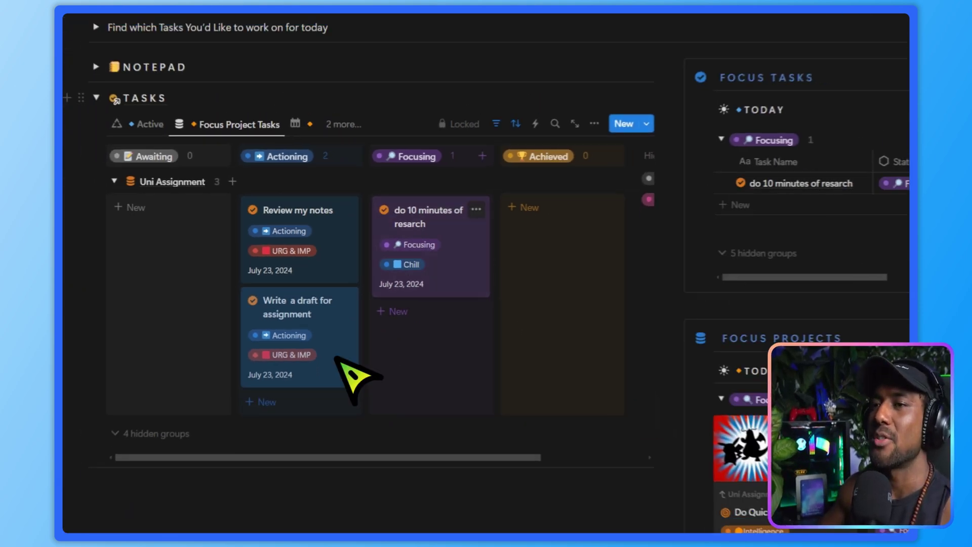
left_click_drag(278, 229, 390, 289)
left_click_drag(327, 243, 370, 301)
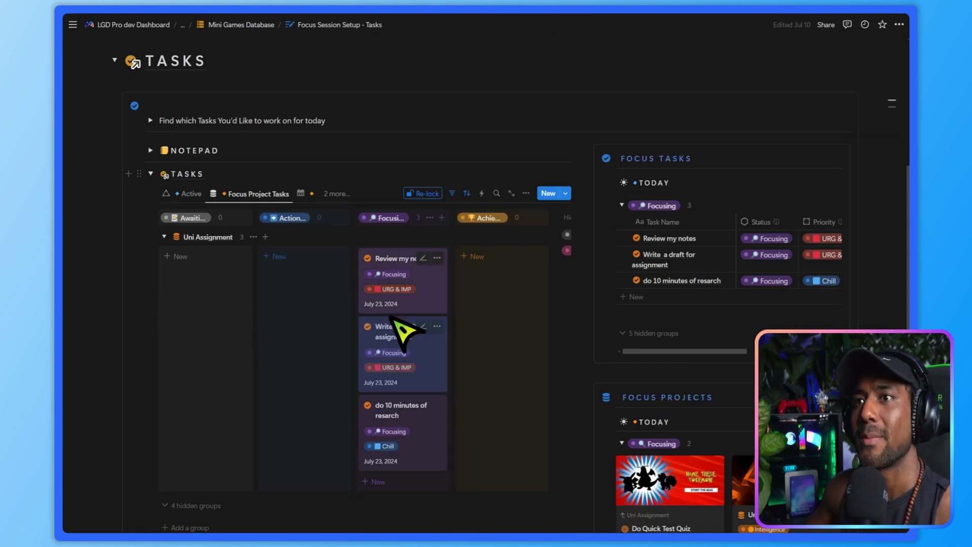
Check the tasks on the July calendar, keeping the research task on Tuesday 23.
left_click(303, 192)
left_click_drag(297, 269, 318, 275)
left_click_drag(241, 267, 268, 303)
left_click(247, 195)
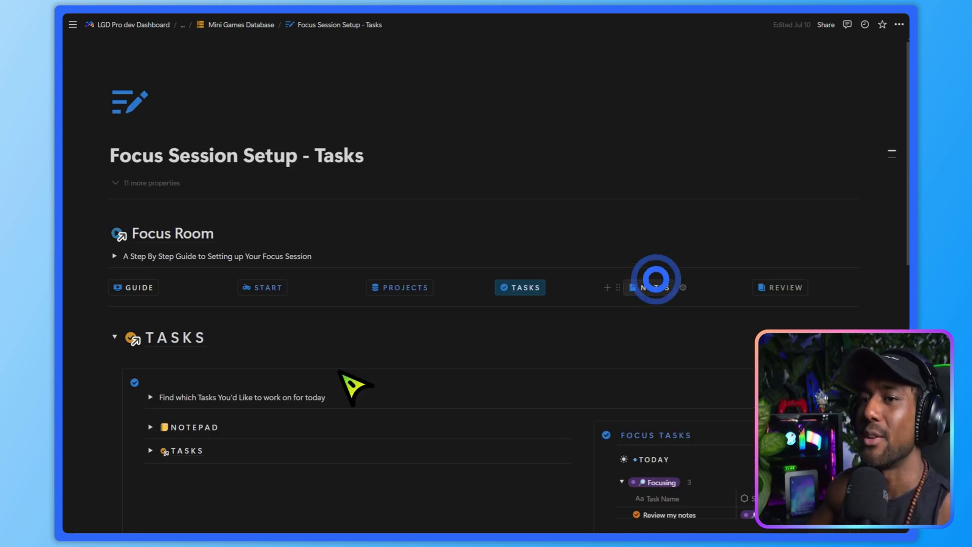
Expand the empty Focus group and the 32-note Active group in All Notes, then collapse Active.
scroll(367, 343, "down", 5)
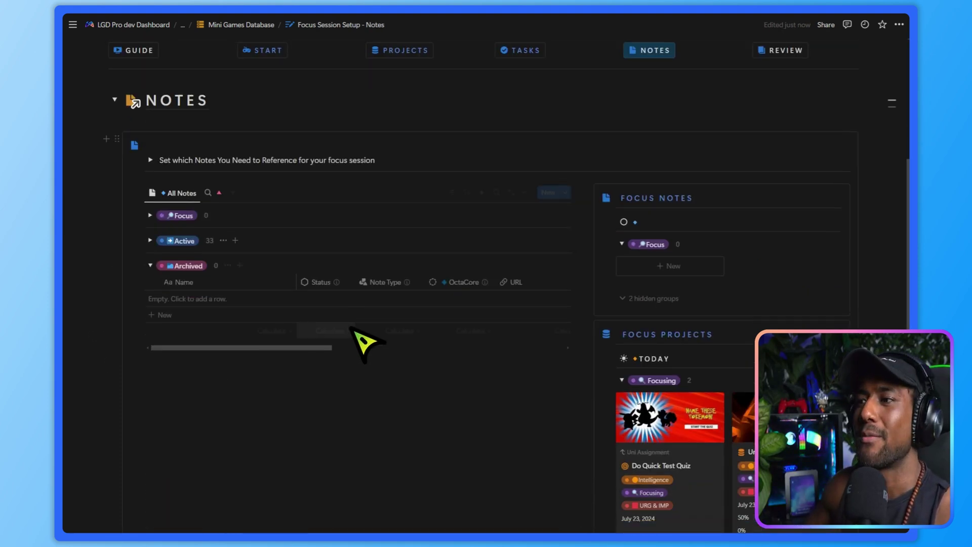
scroll(364, 342, "down", 2)
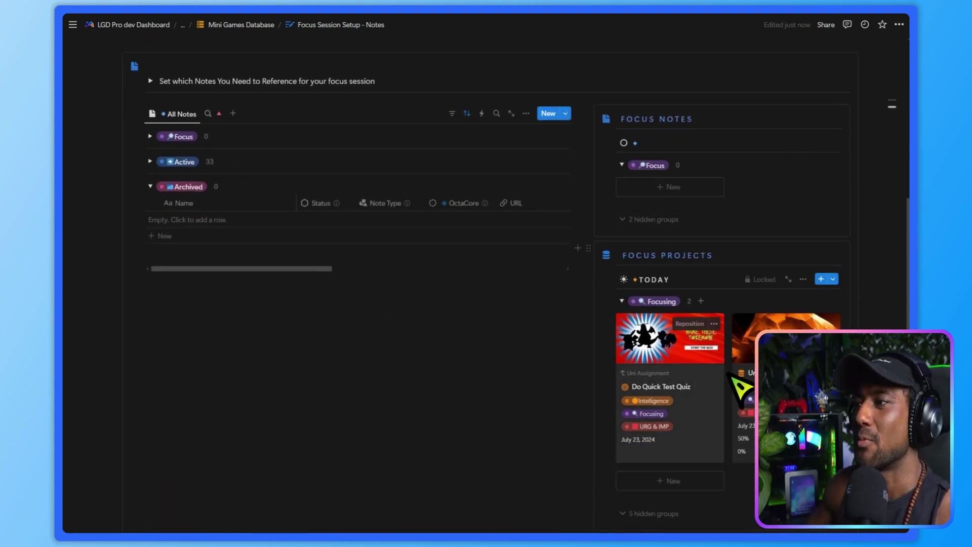
scroll(152, 253, "up", 3)
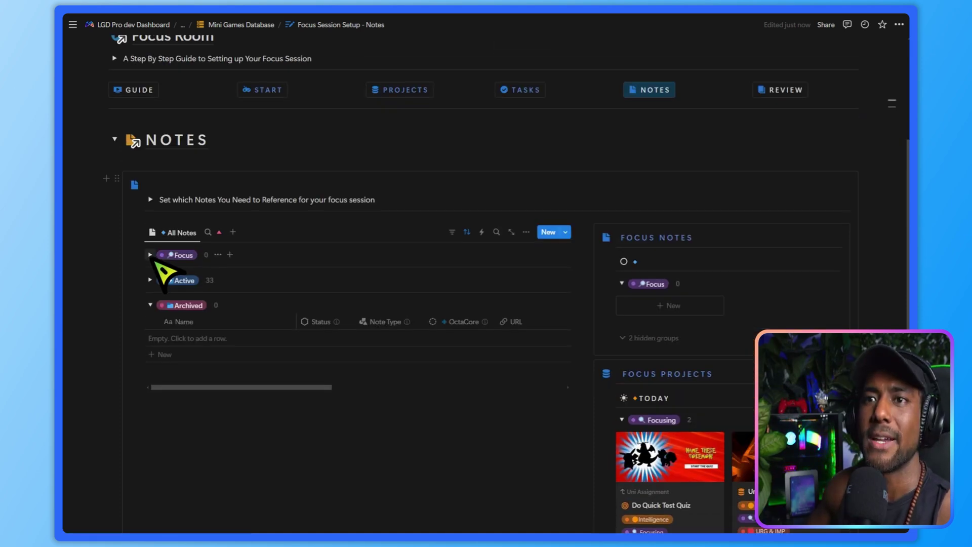
left_click(150, 252)
left_click(185, 266)
scroll(370, 223, "down", 3)
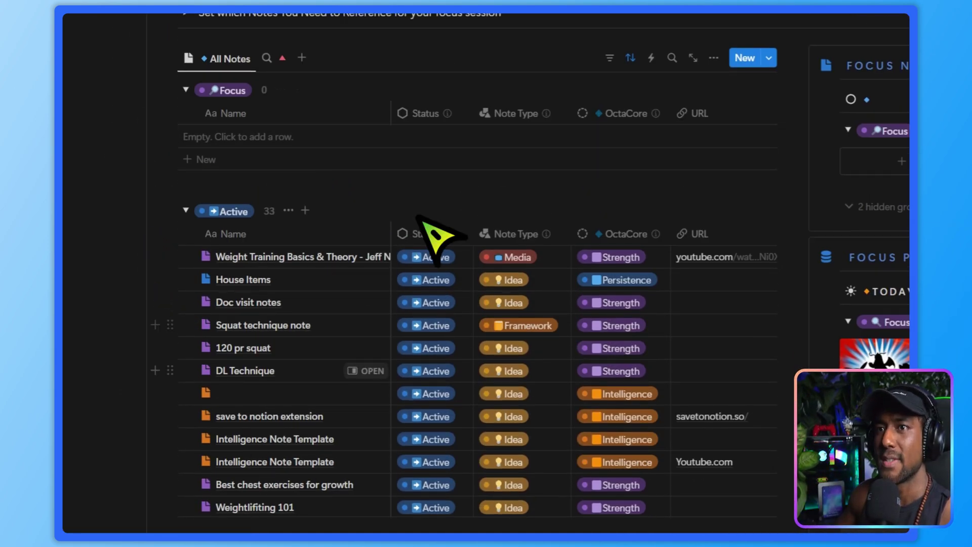
scroll(324, 119, "down", 1)
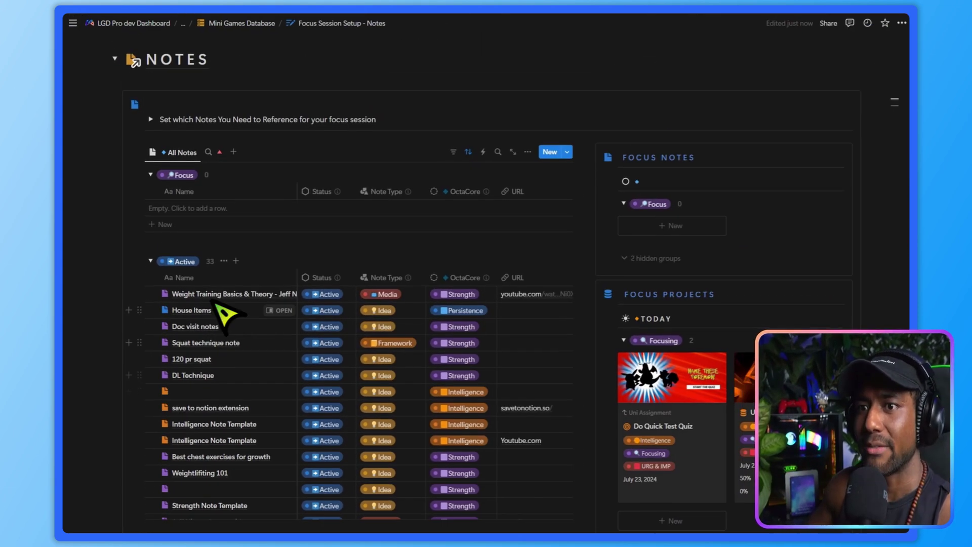
left_click(150, 261)
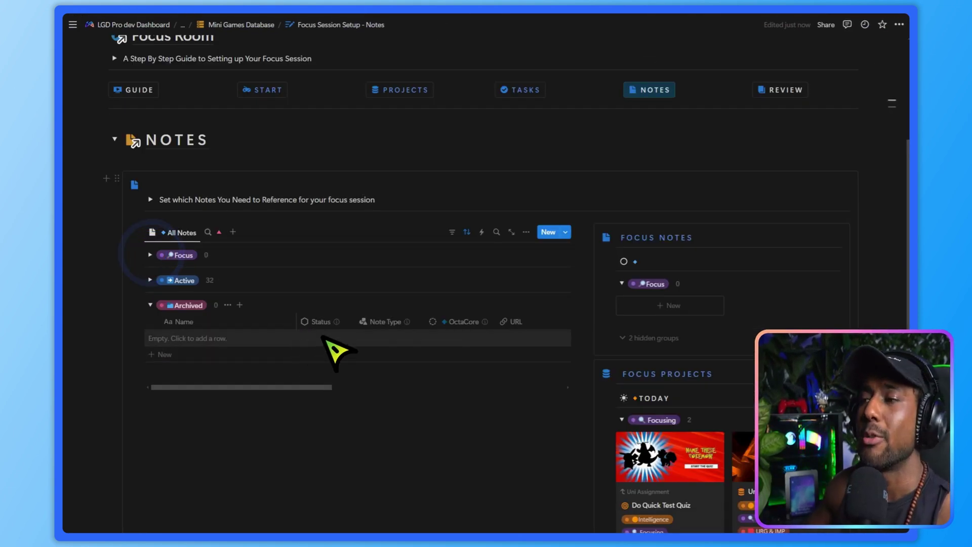
scroll(574, 319, "down", 1)
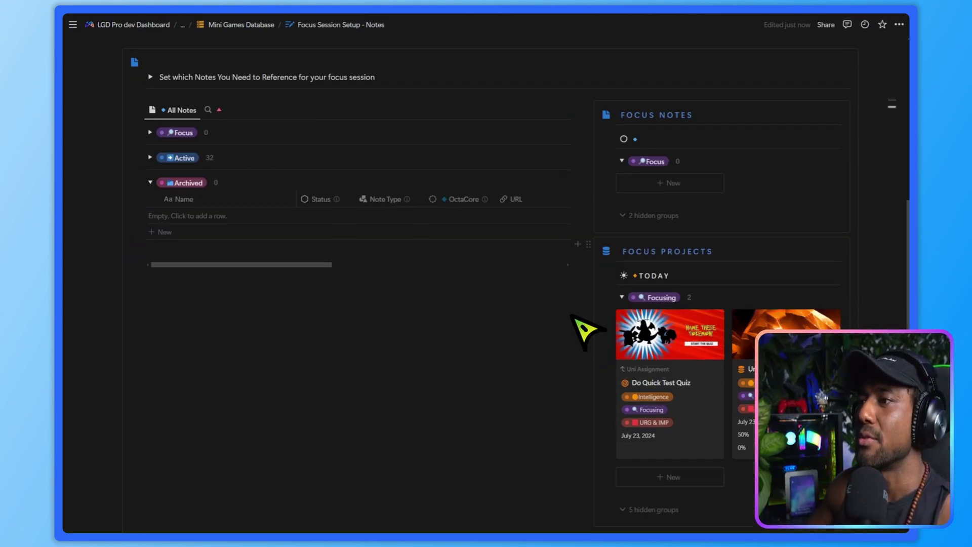
scroll(575, 319, "down", 1)
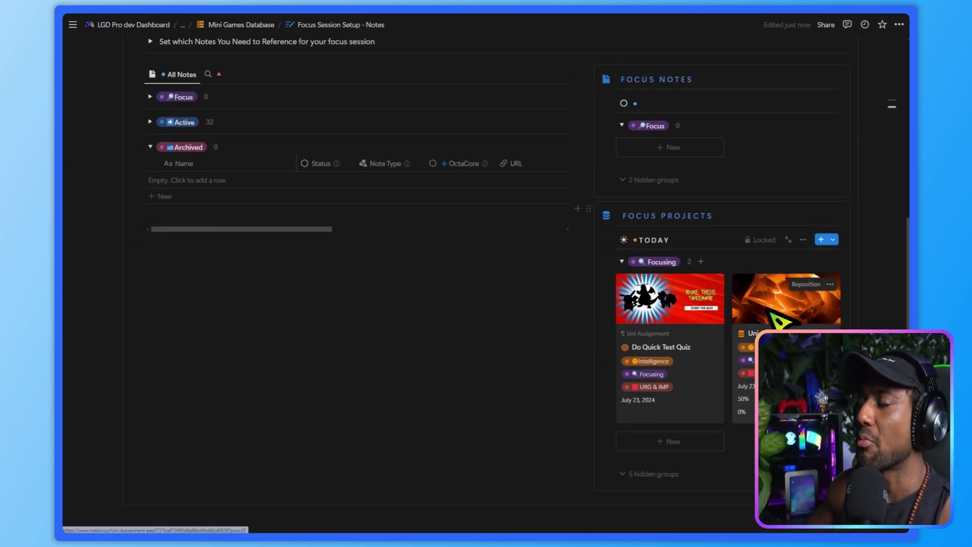
Open the Uni Assignment project and scroll down to its Notes section.
left_click(780, 324)
scroll(503, 326, "down", 10)
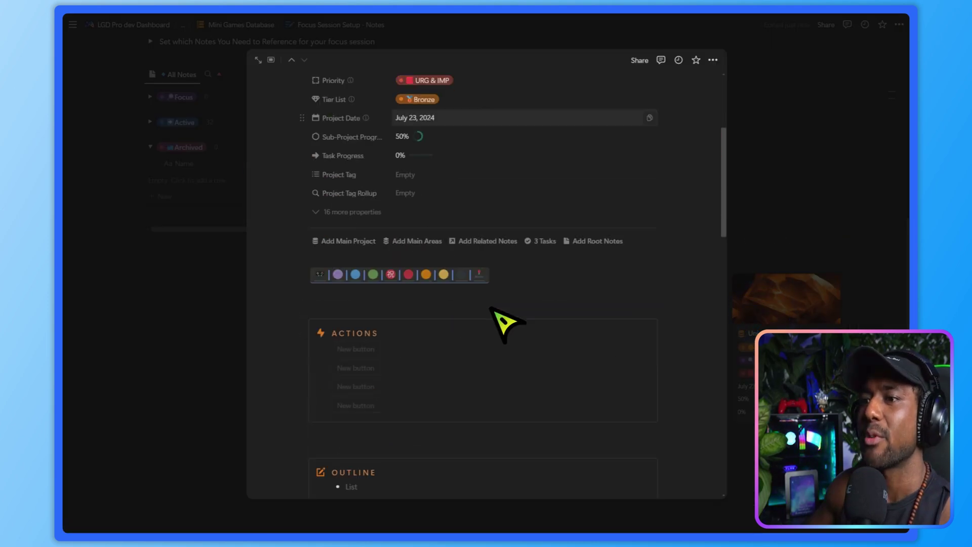
scroll(506, 323, "down", 15)
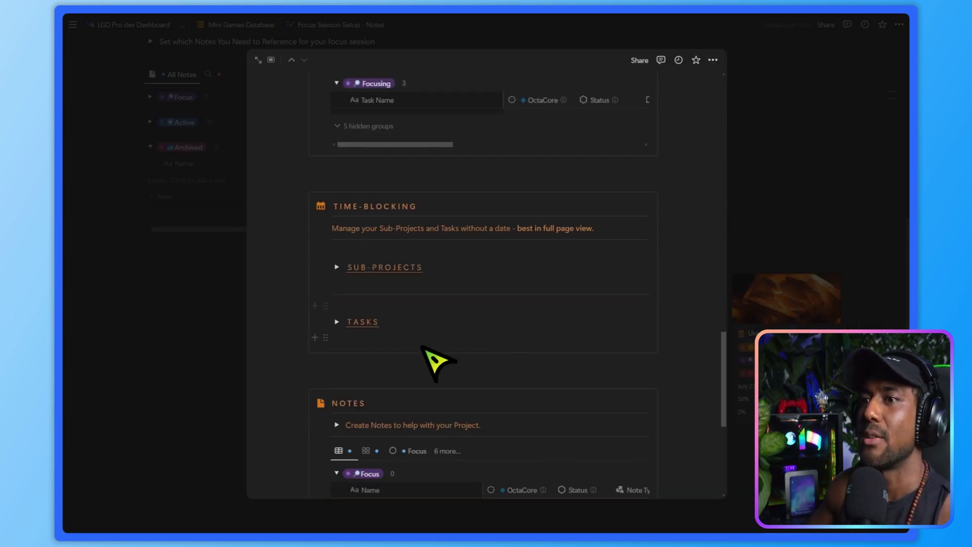
scroll(449, 349, "down", 2)
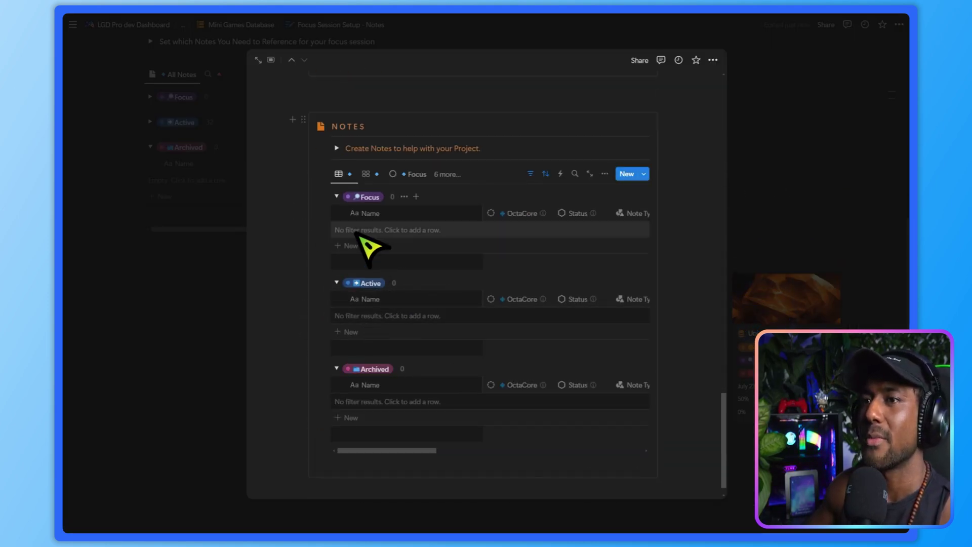
Create a Focus note named 'Uni project Note' and close the project preview.
left_click(349, 246)
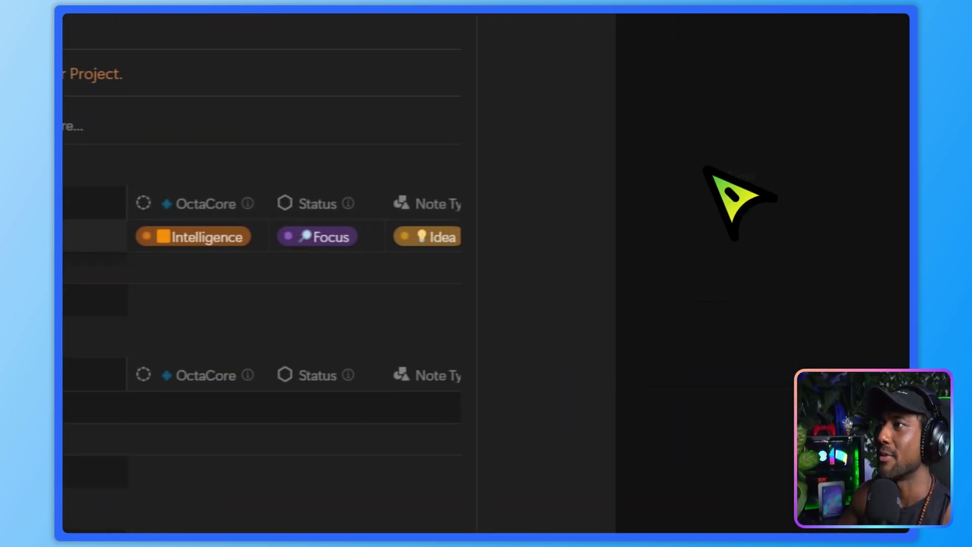
left_click(211, 236)
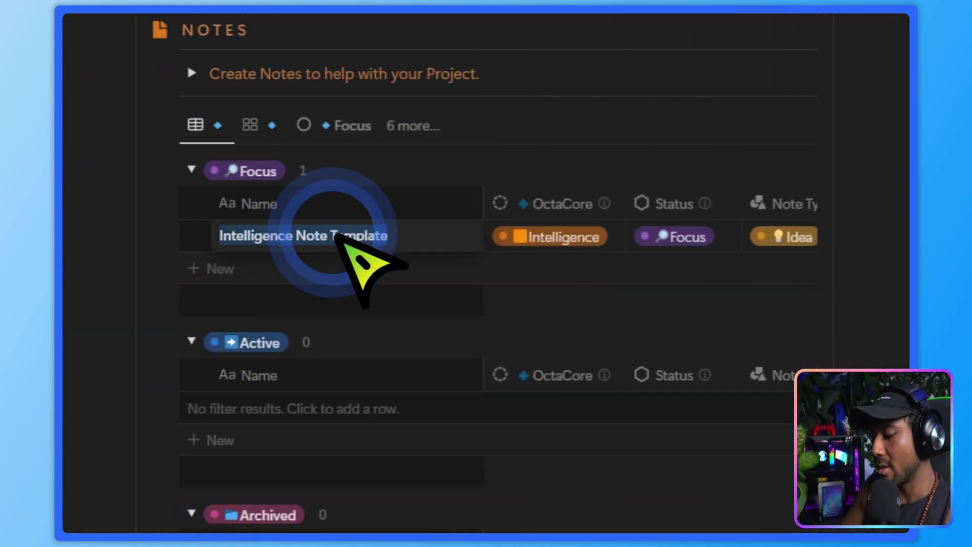
type("Uni proje")
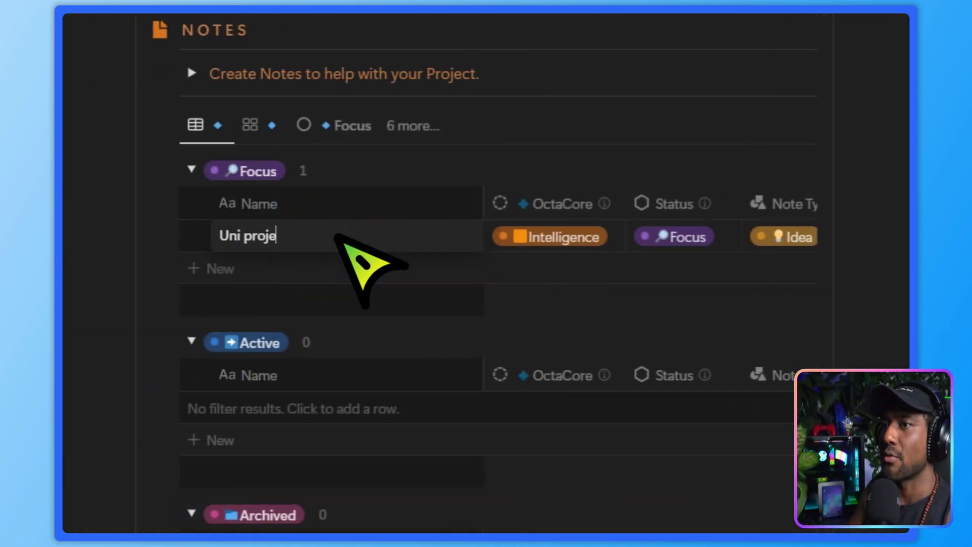
type("cts")
key("BackSpace")
type("Note")
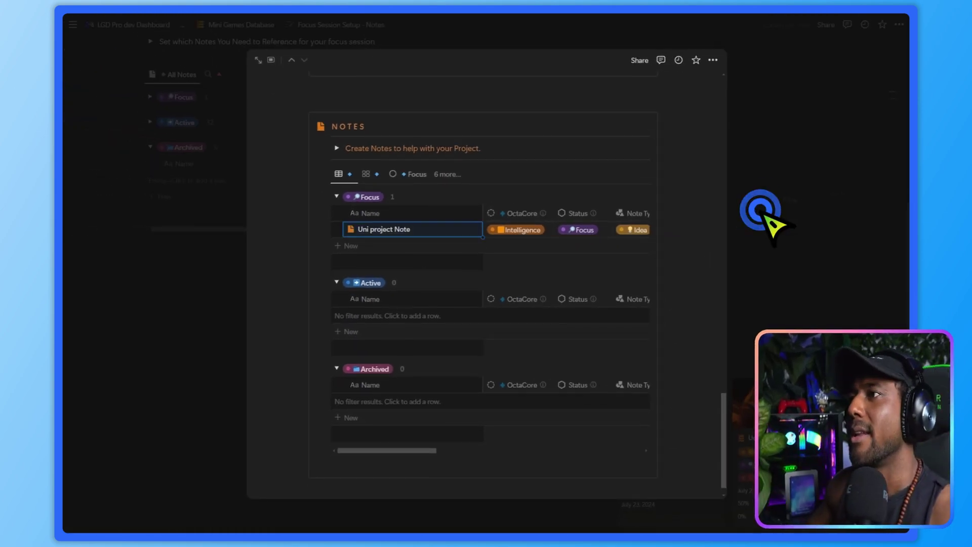
left_click(766, 190)
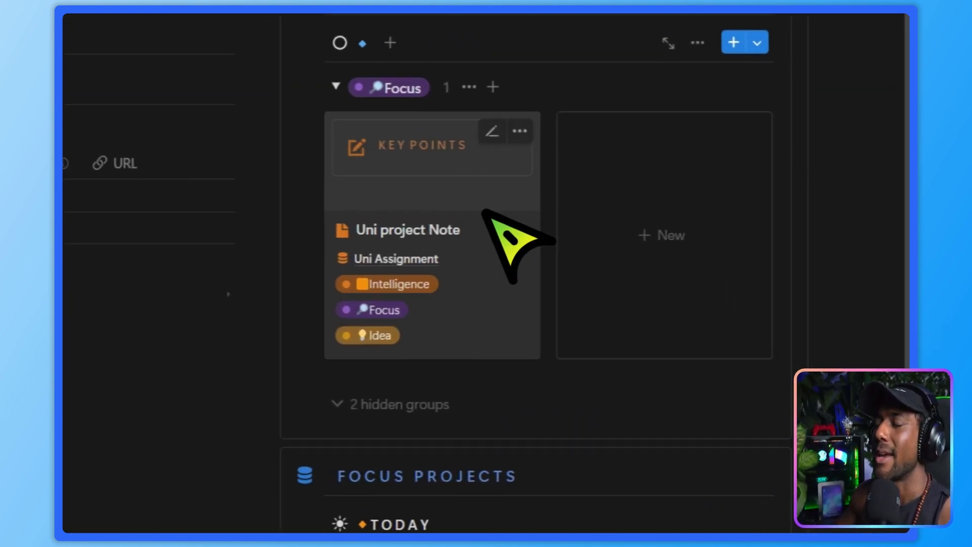
scroll(710, 276, "down", 4)
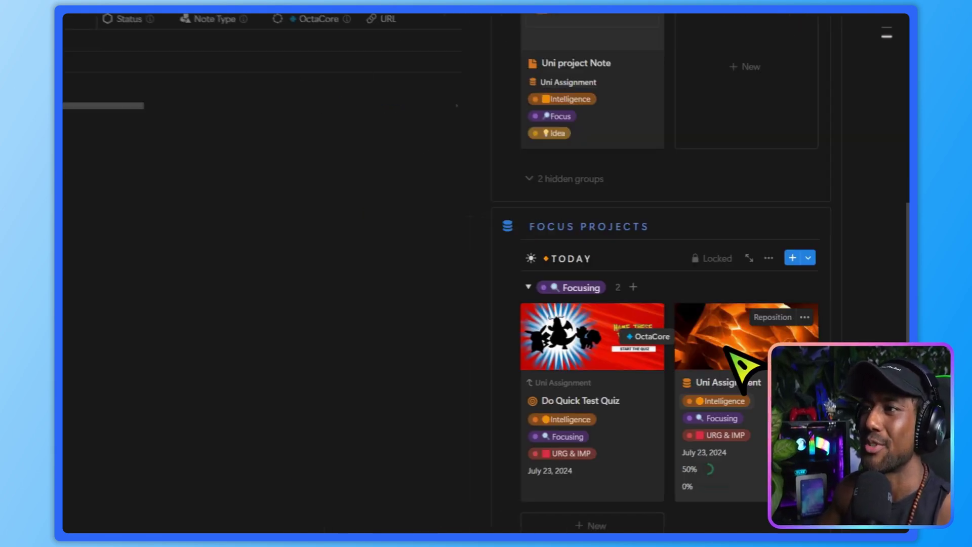
scroll(709, 355, "up", 4)
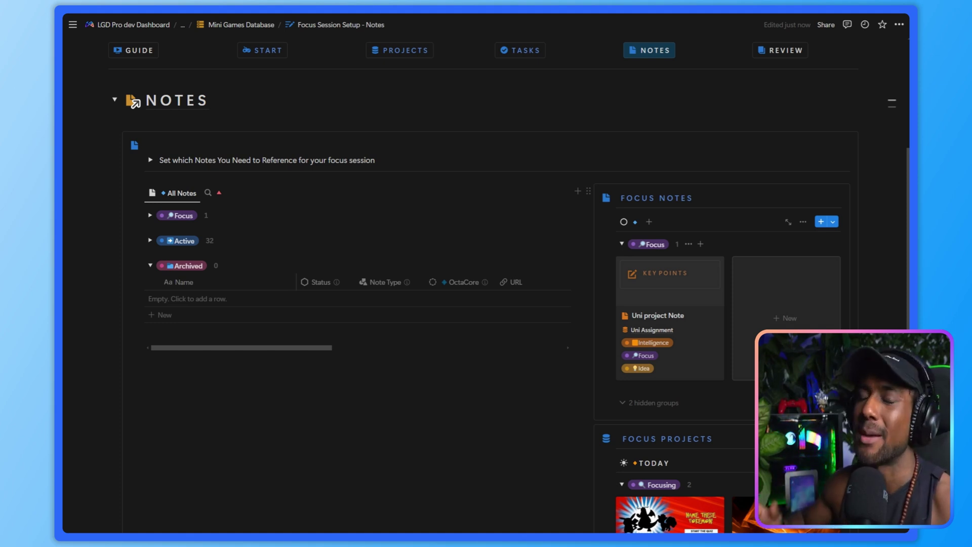
scroll(644, 385, "up", 3)
scroll(698, 338, "down", 2)
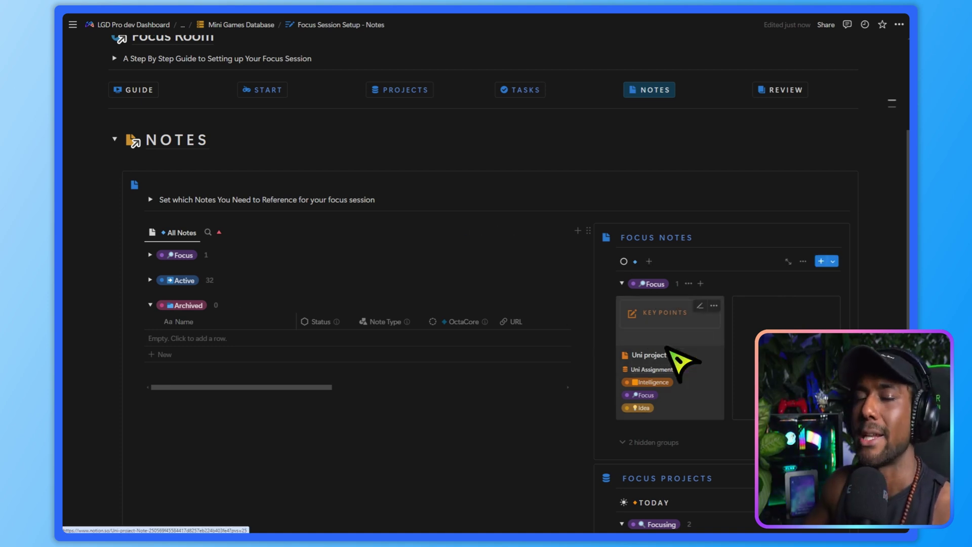
scroll(543, 288, "up", 3)
Expand the Review section and browse the Day Focus Dashboard's Focusing project and three July 23 tasks.
left_click(773, 208)
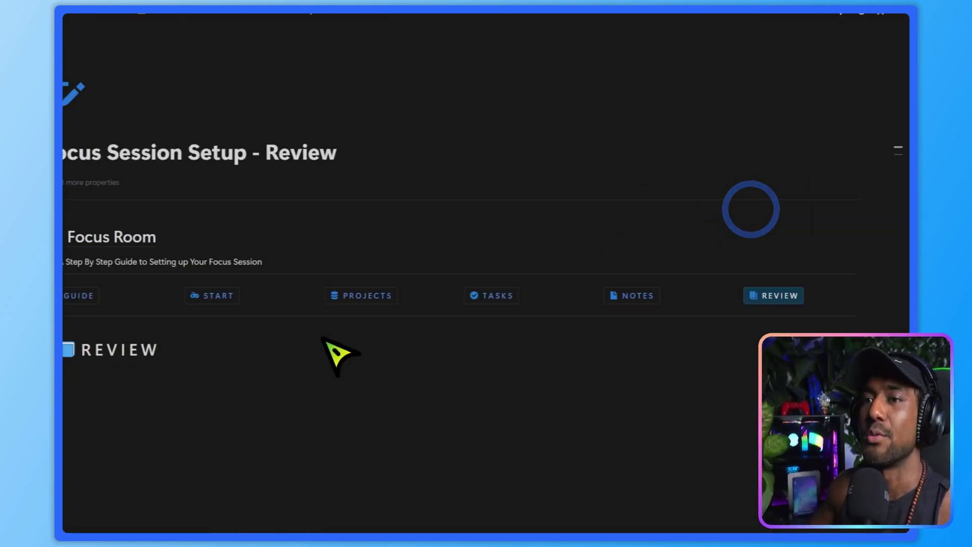
left_click(114, 337)
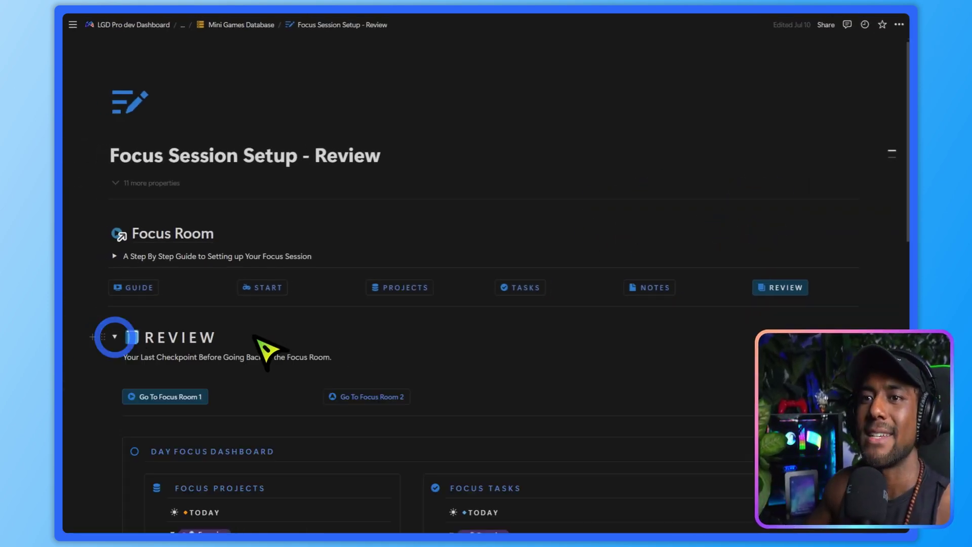
scroll(267, 350, "down", 7)
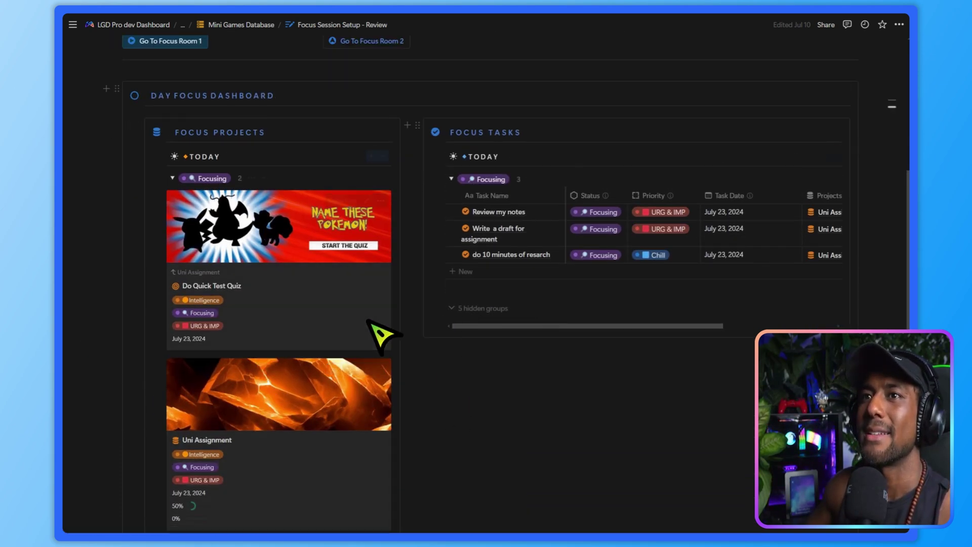
scroll(368, 321, "down", 1)
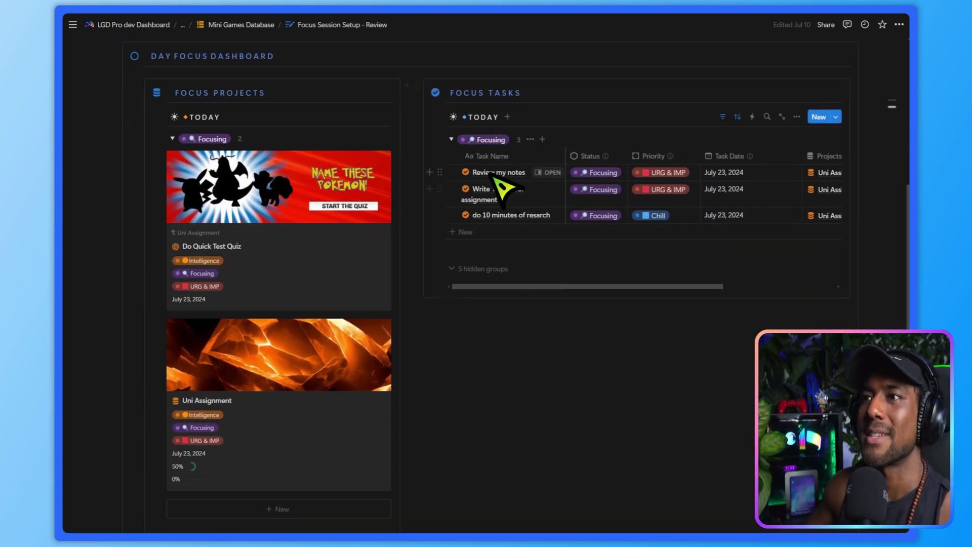
scroll(334, 276, "down", 1)
scroll(303, 324, "up", 2)
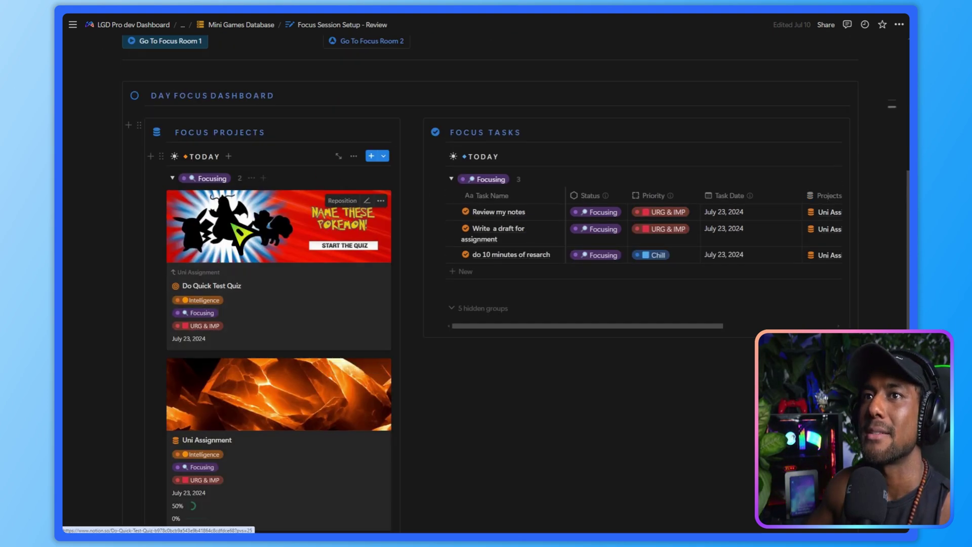
scroll(365, 260, "down", 9)
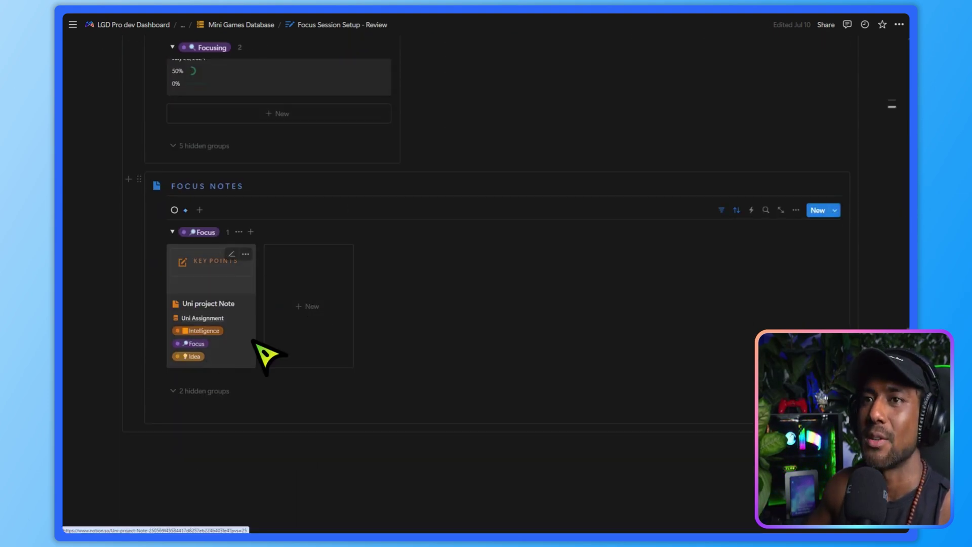
scroll(425, 355, "up", 10)
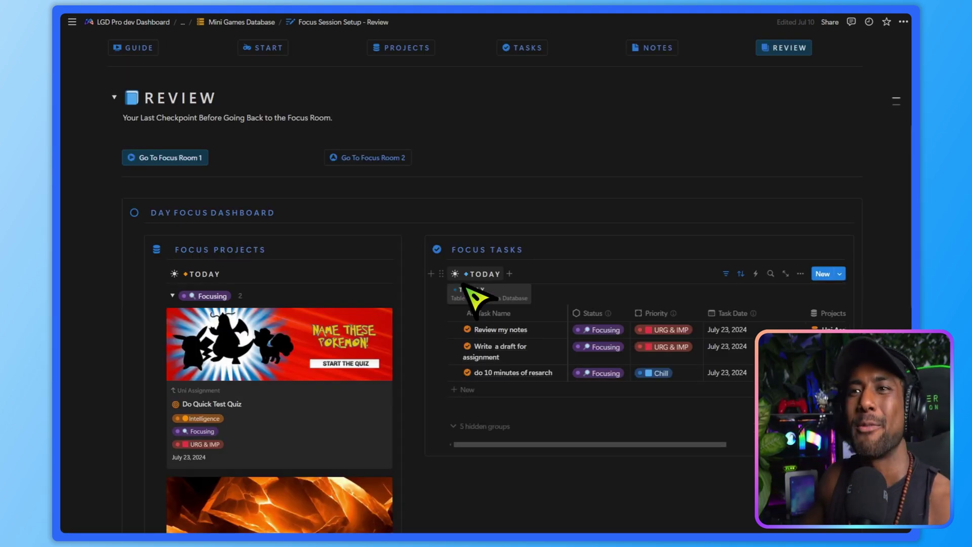
scroll(405, 369, "up", 1)
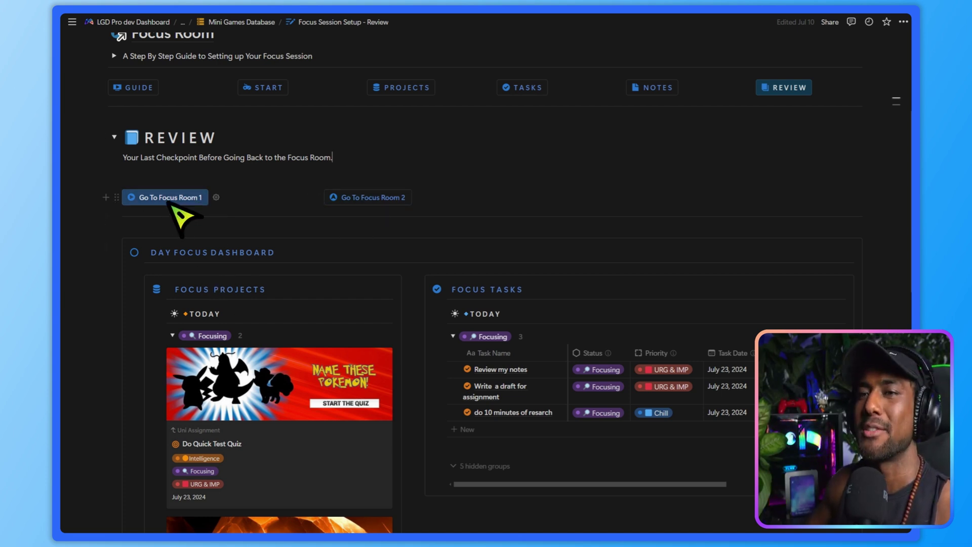
Choose "I'm Ready To Focus" in the achievement popup to get back to the Focus Room page.
left_click(174, 199)
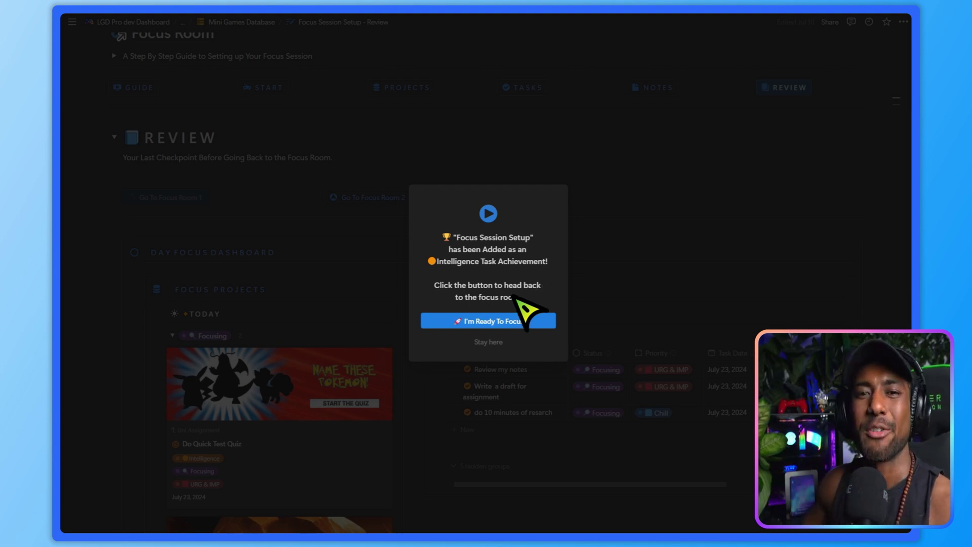
left_click(494, 320)
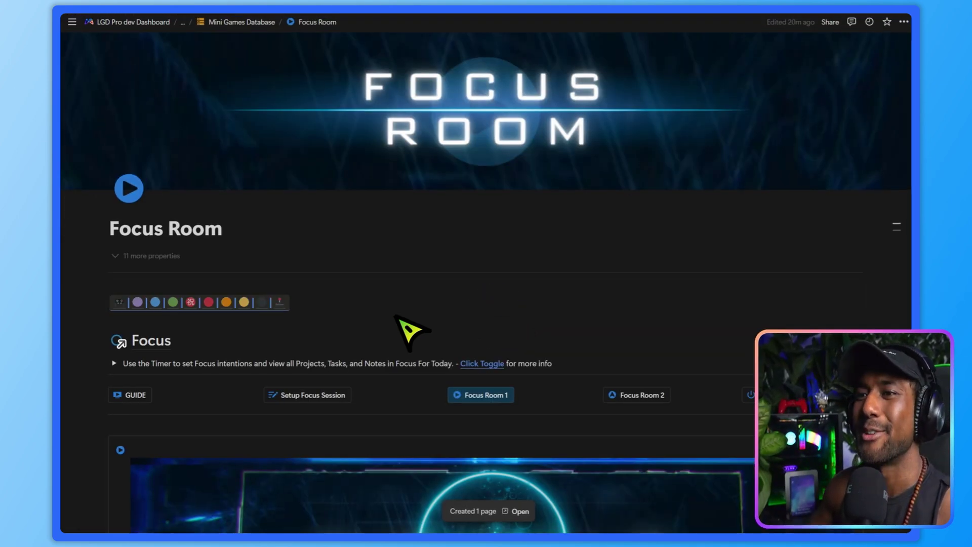
scroll(409, 329, "down", 8)
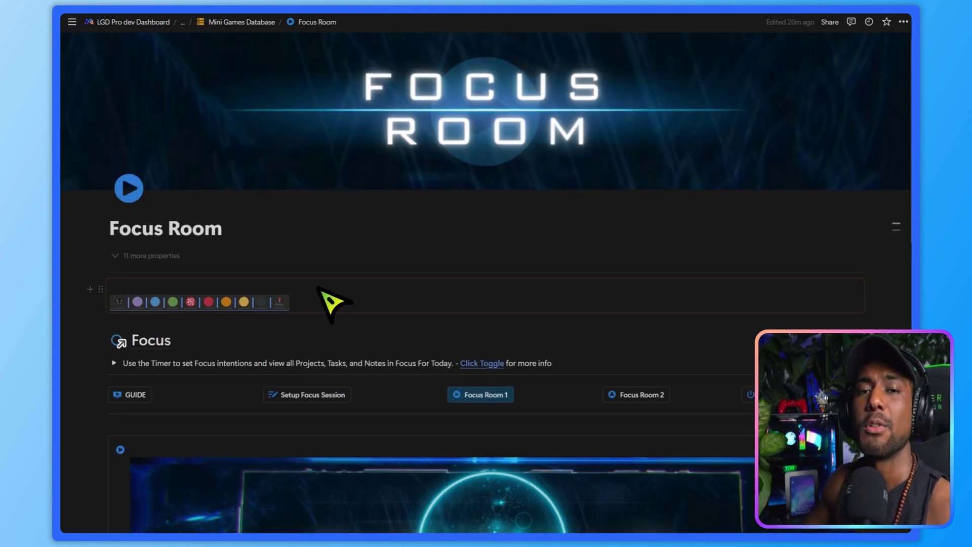
scroll(332, 303, "down", 3)
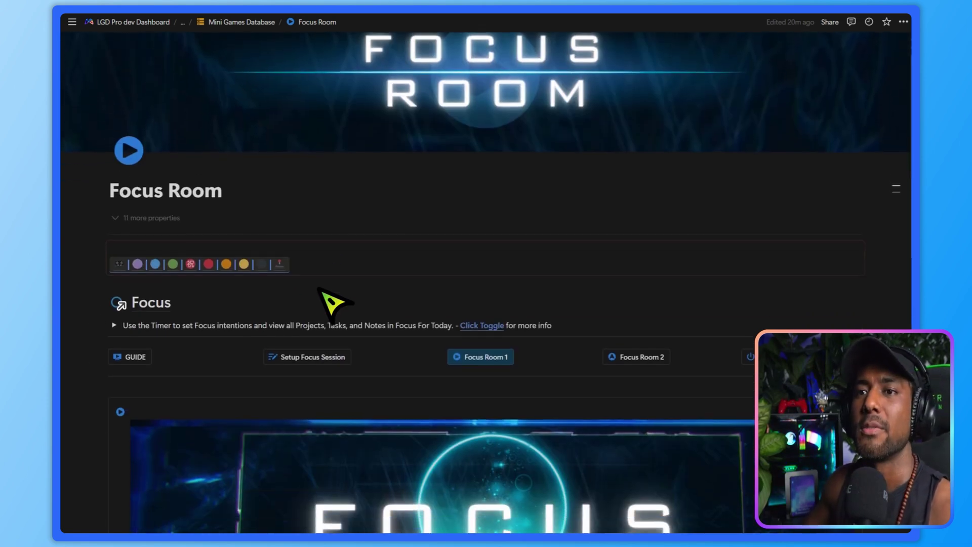
left_click(114, 204)
scroll(187, 253, "down", 6)
left_click(137, 202)
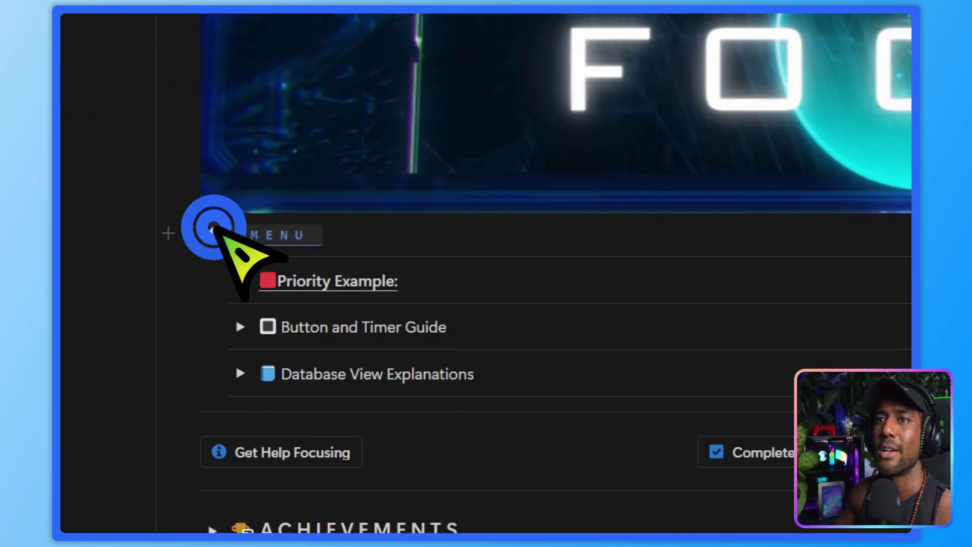
left_click(213, 230)
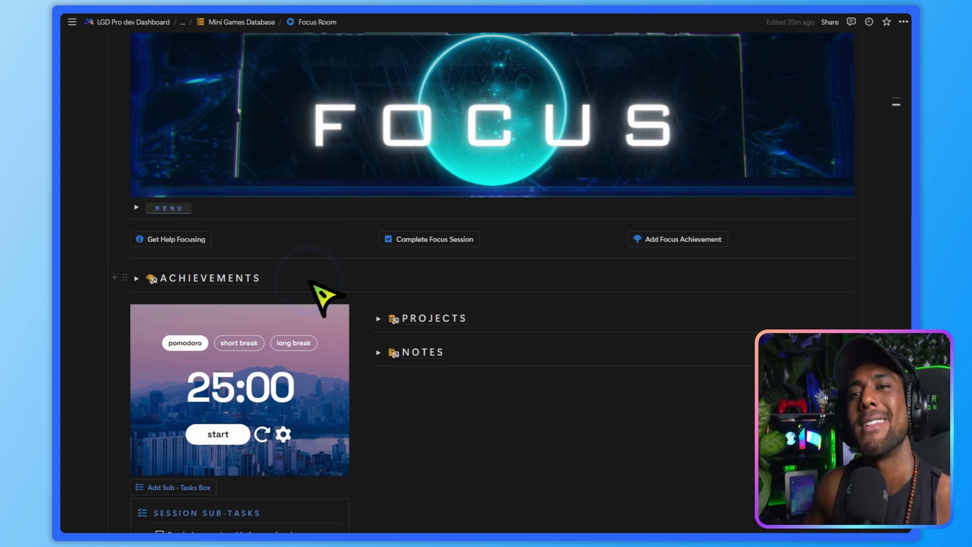
left_click(175, 242)
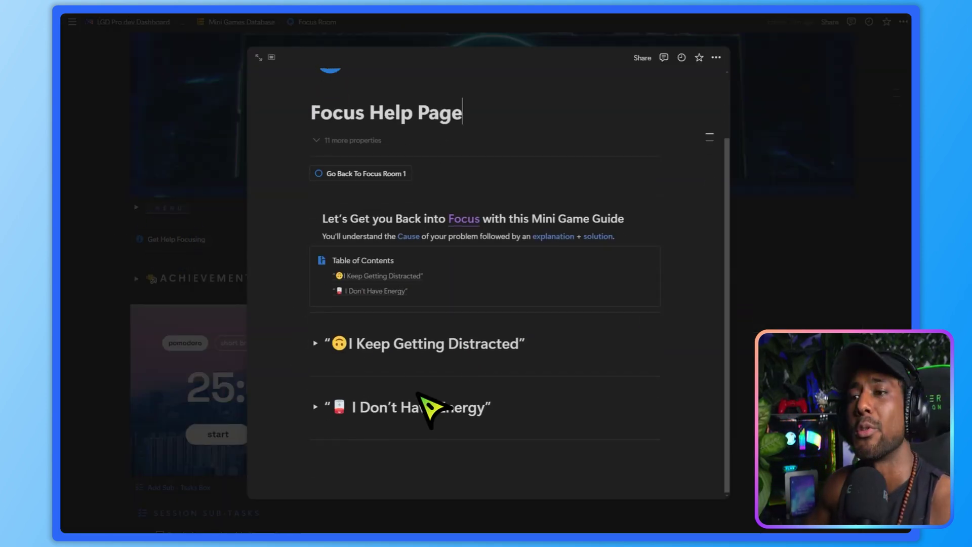
left_click(315, 343)
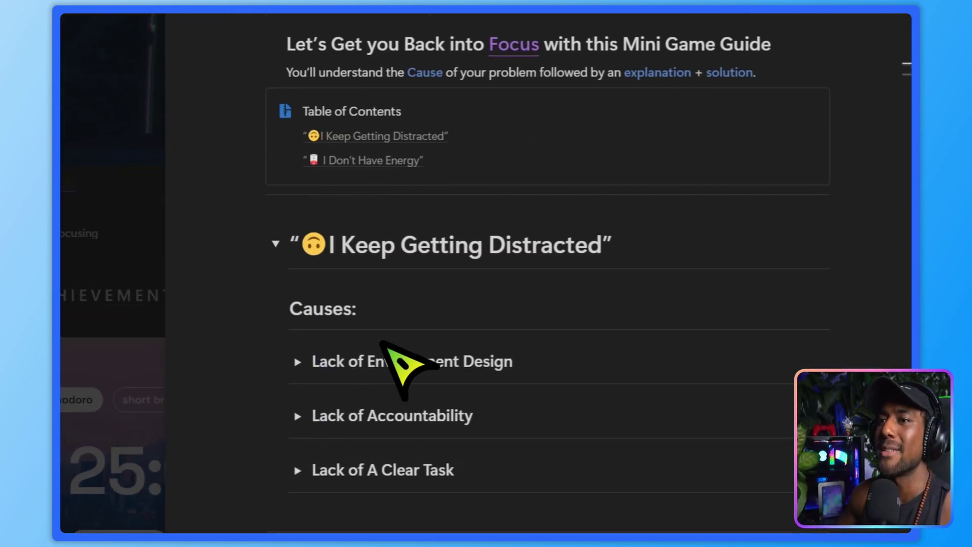
scroll(383, 342, "down", 1)
left_click(299, 282)
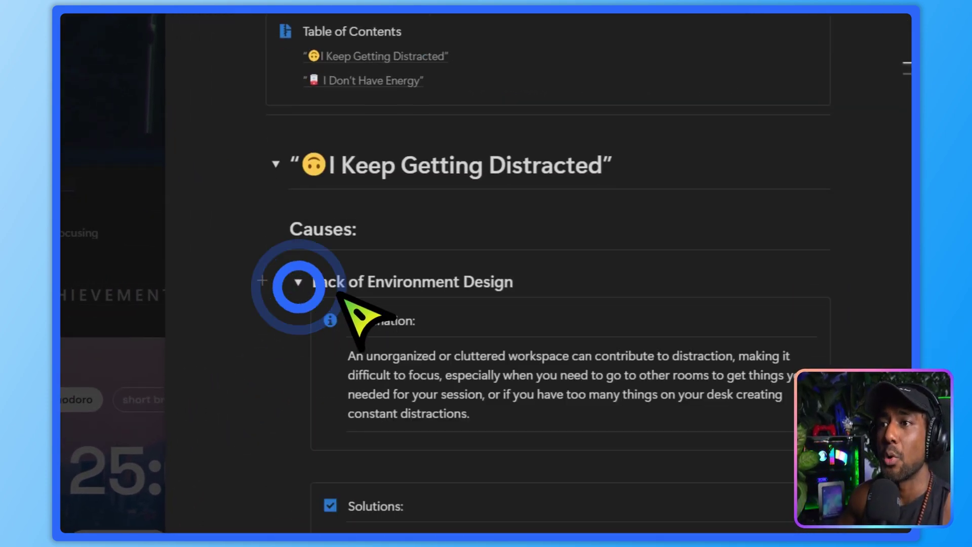
scroll(441, 354, "down", 3)
left_click(298, 154)
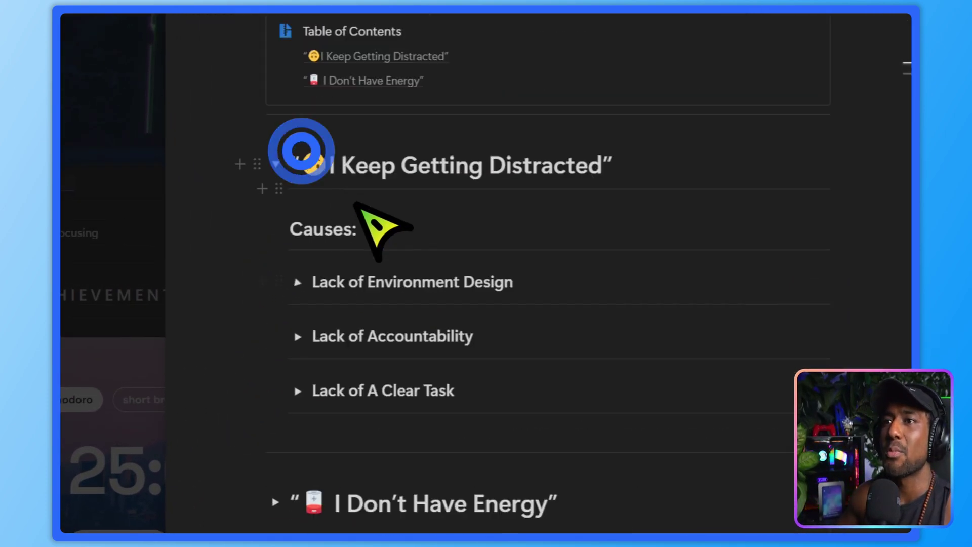
left_click(298, 282)
scroll(387, 321, "down", 4)
scroll(481, 299, "up", 2)
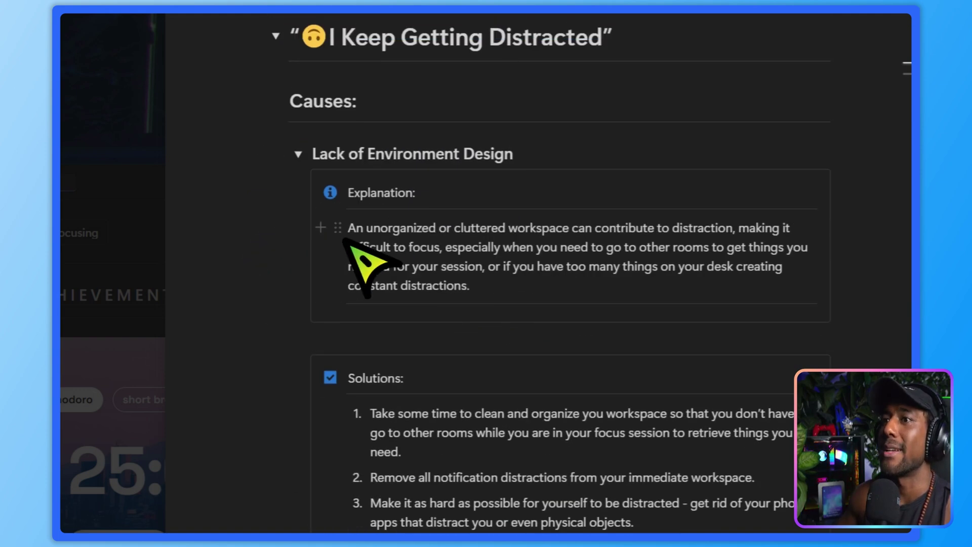
scroll(608, 268, "down", 1)
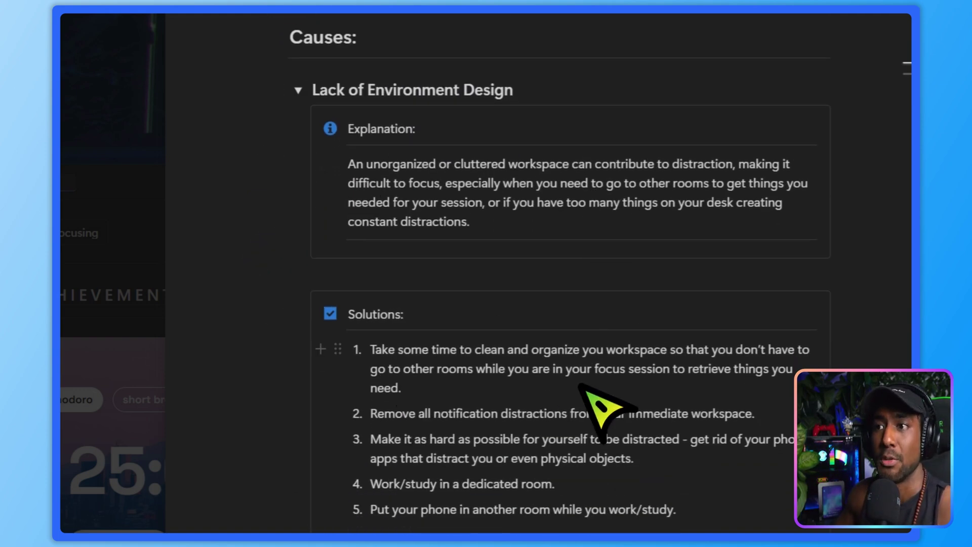
scroll(558, 400, "down", 5)
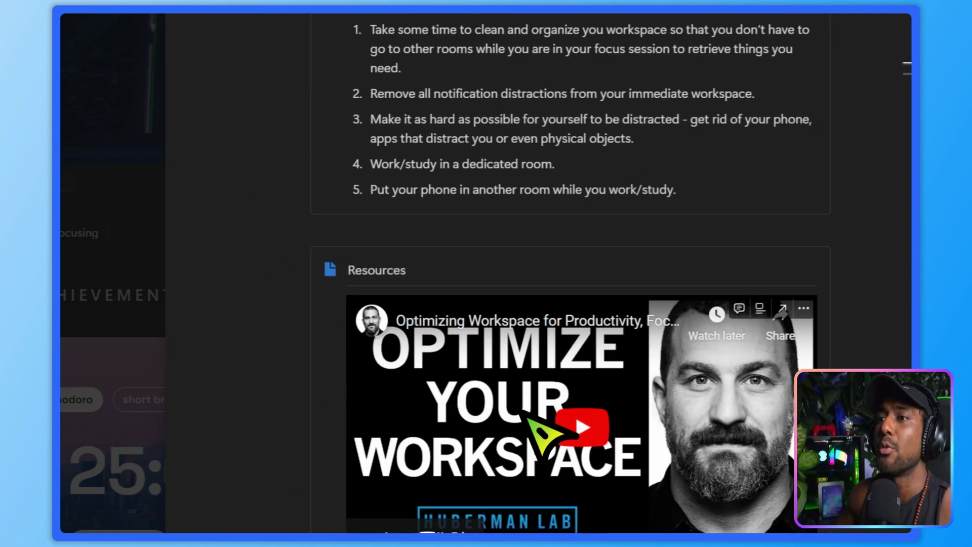
scroll(507, 456, "up", 2)
scroll(608, 436, "down", 2)
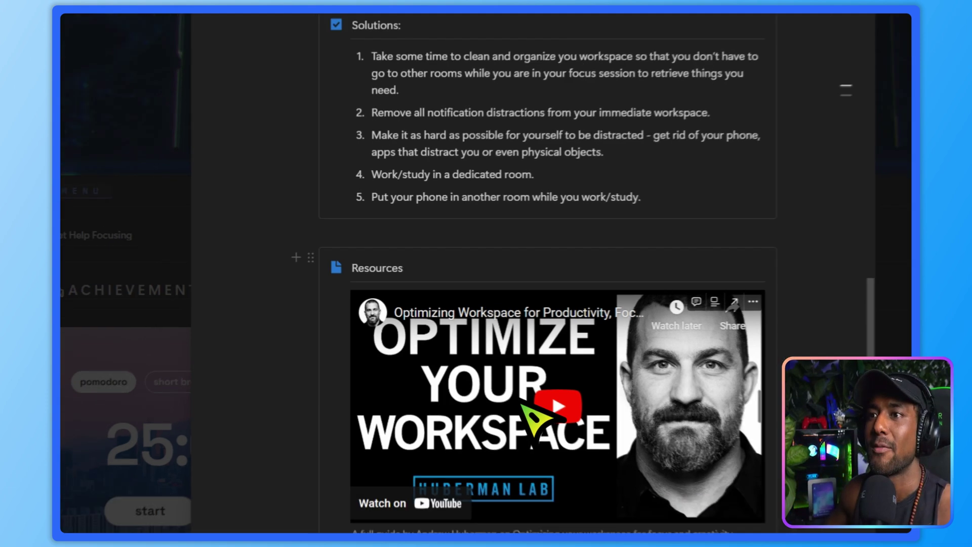
scroll(541, 427, "up", 3)
left_click(371, 255)
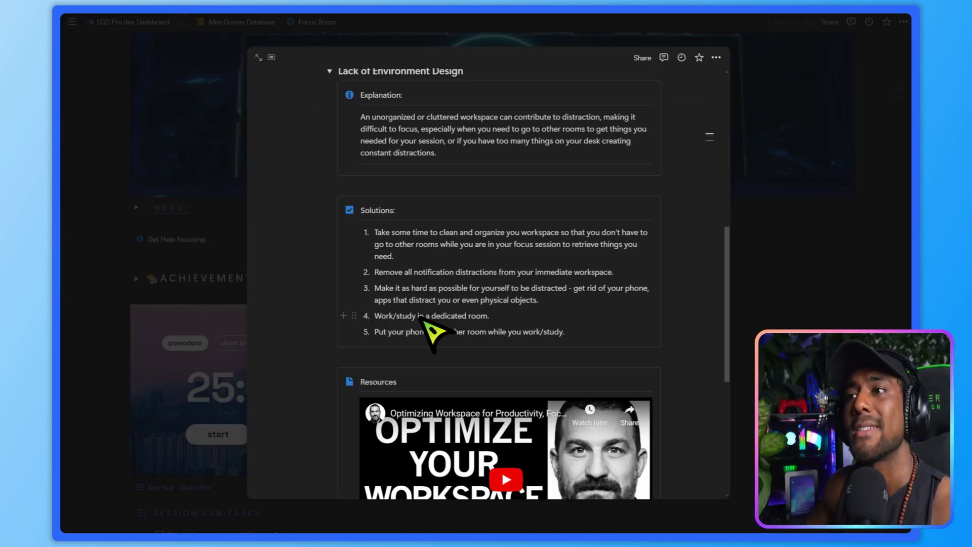
scroll(420, 316, "up", 7)
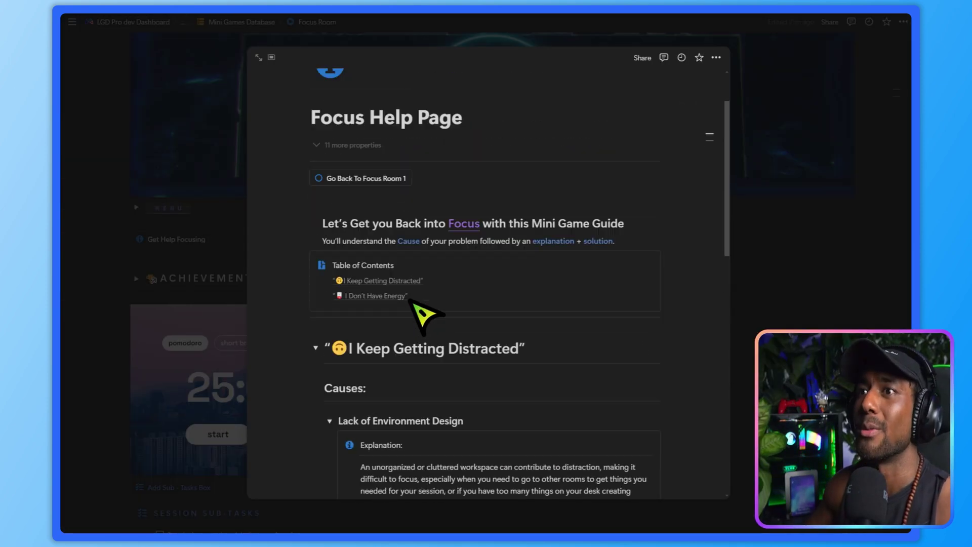
left_click(329, 427)
left_click(316, 355)
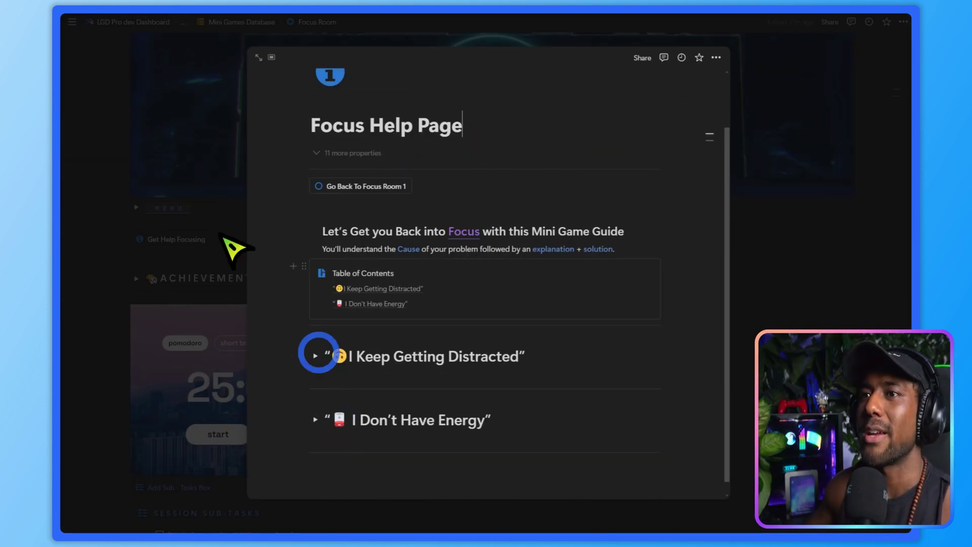
left_click(198, 278)
Complete the current focus session so a Focus Session is logged to Achieved Tasks.
scroll(458, 349, "up", 1)
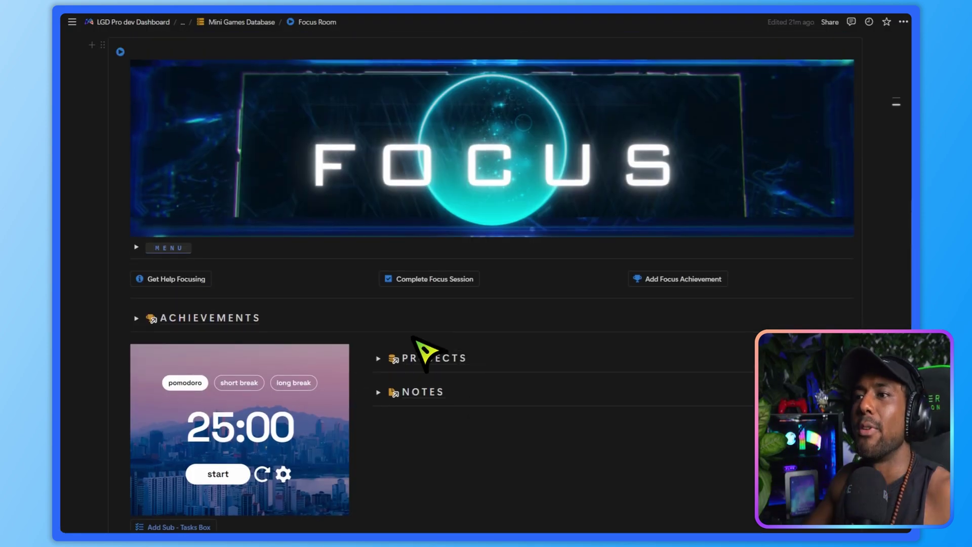
left_click(434, 280)
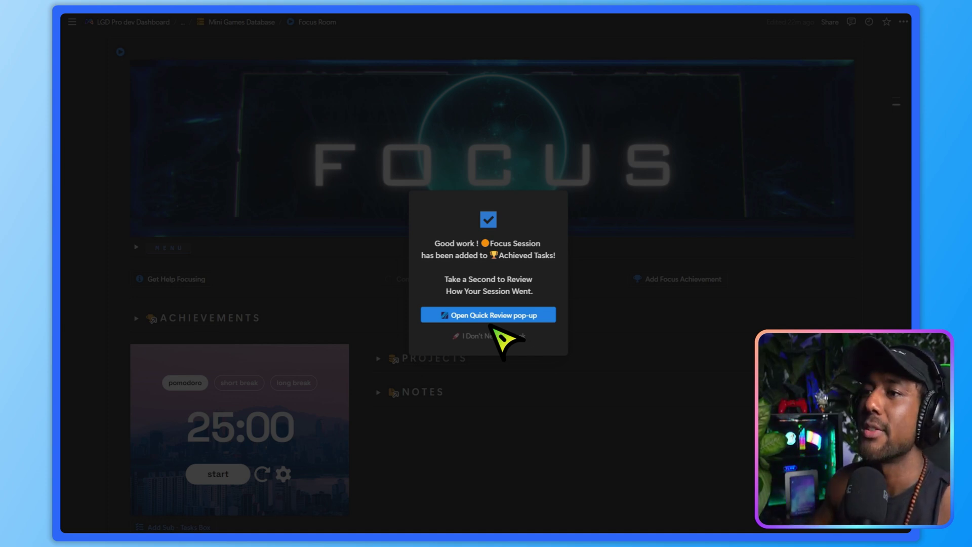
Open the quick review and scroll its checklists, ticking then unticking 'Yes, I had a clear goal'.
left_click(490, 316)
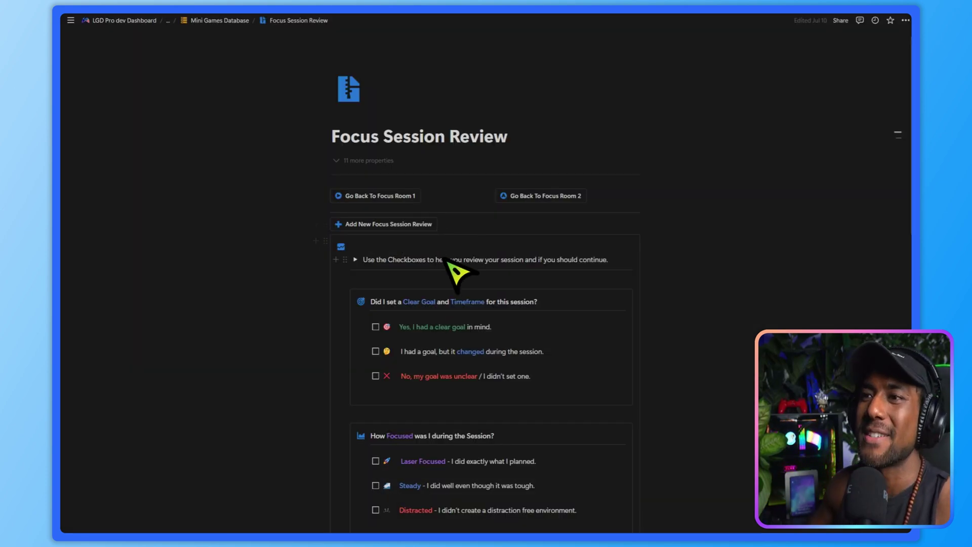
scroll(459, 274, "down", 1)
scroll(456, 271, "down", 2)
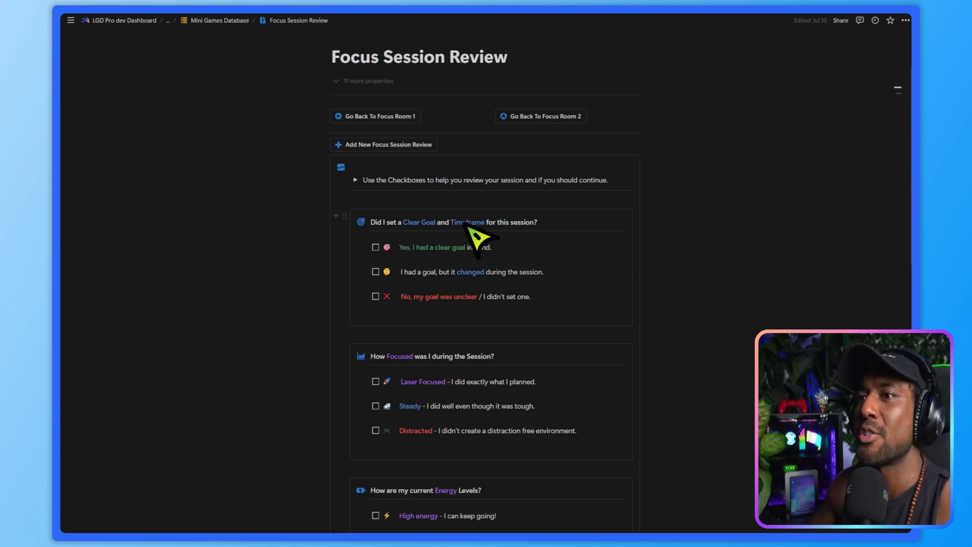
left_click(375, 247)
left_click(394, 298)
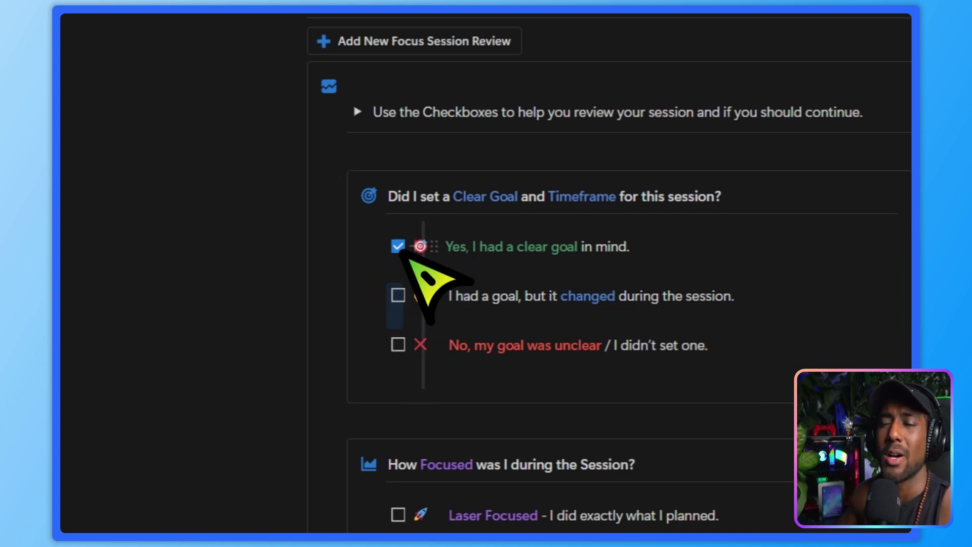
left_click(399, 246)
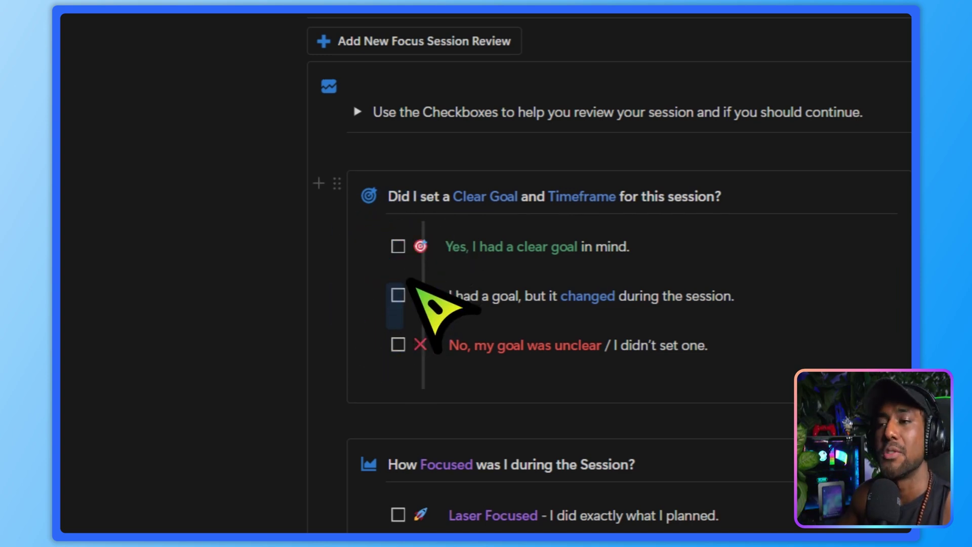
scroll(410, 282, "down", 5)
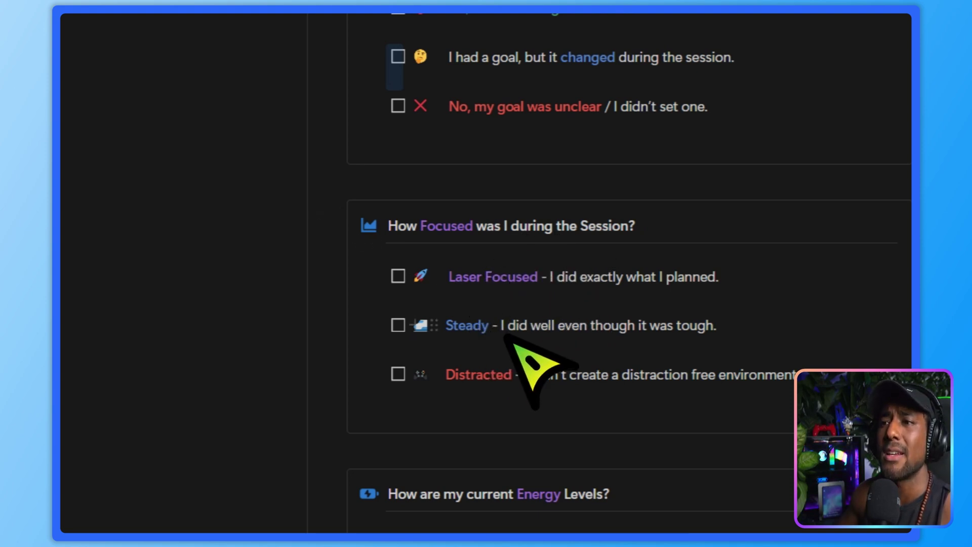
scroll(542, 385, "down", 8)
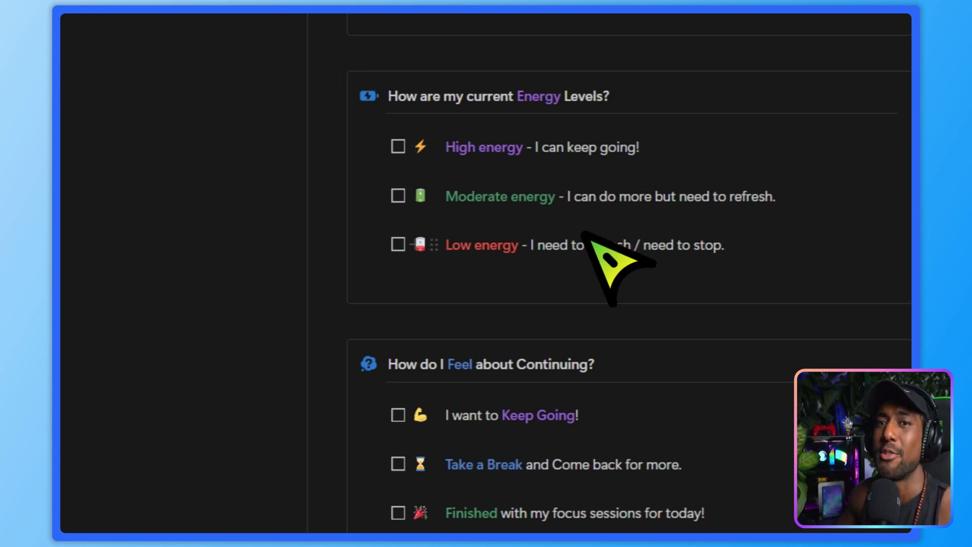
scroll(588, 234, "down", 3)
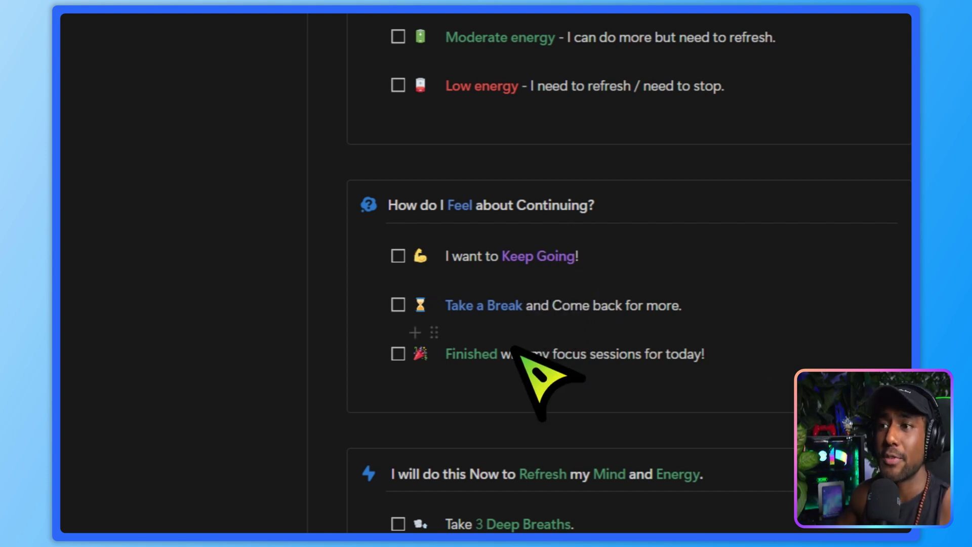
scroll(522, 355, "down", 5)
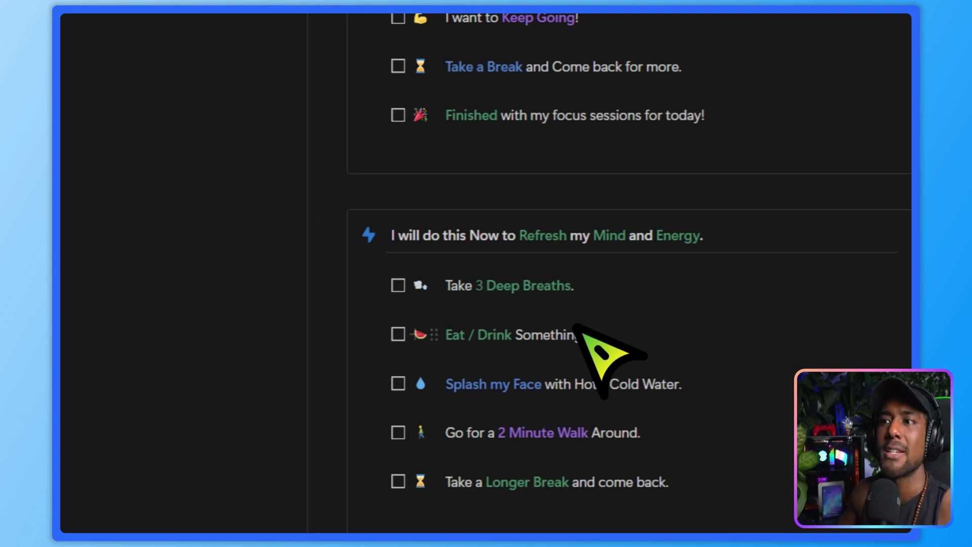
scroll(574, 391, "down", 2)
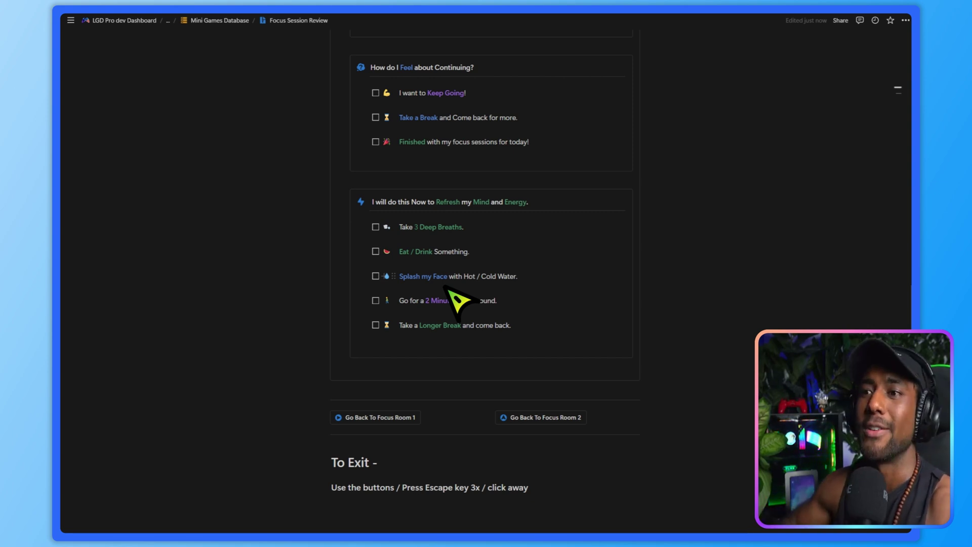
scroll(446, 287, "down", 2)
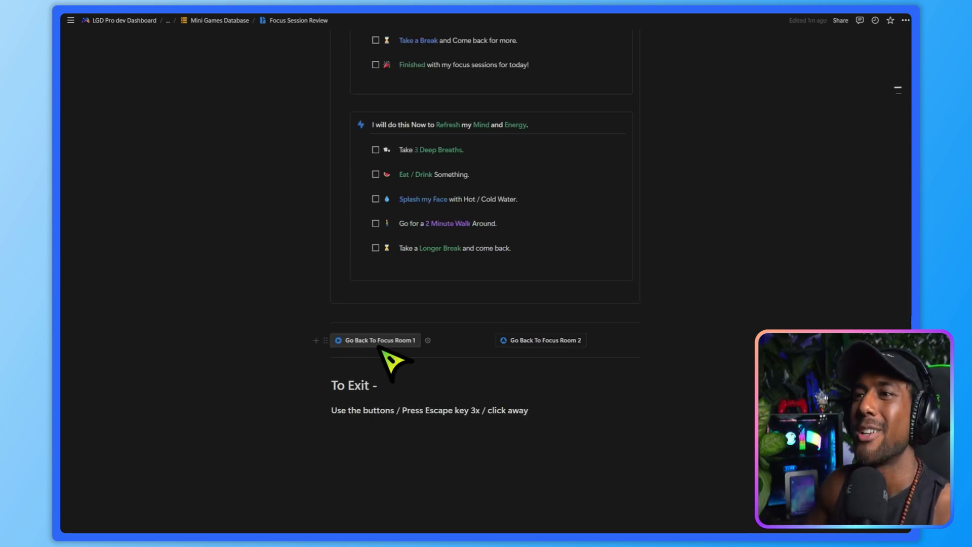
Log a new focus achievement from Focus Room 1 and open its entry page.
left_click(381, 347)
scroll(412, 362, "down", 10)
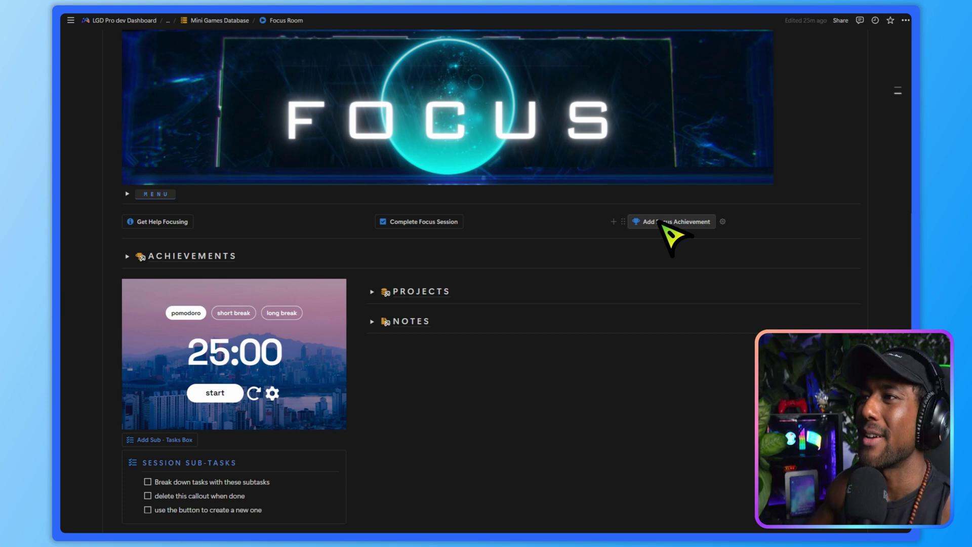
left_click(658, 222)
left_click(486, 310)
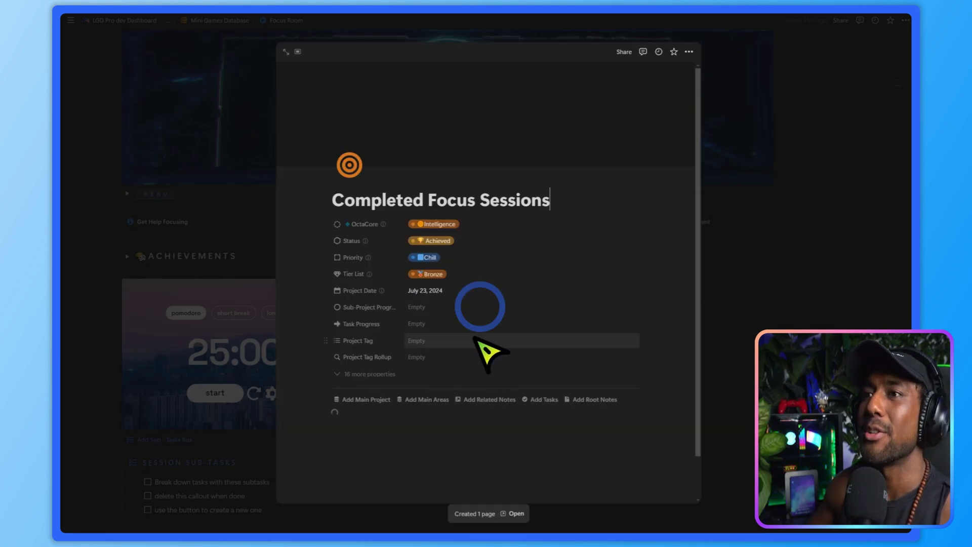
Append ' 4 hrs' so the title reads 'Completed Focus Sessions 4 hrs', then close the entry.
mouse_move(373, 262)
left_click(341, 201)
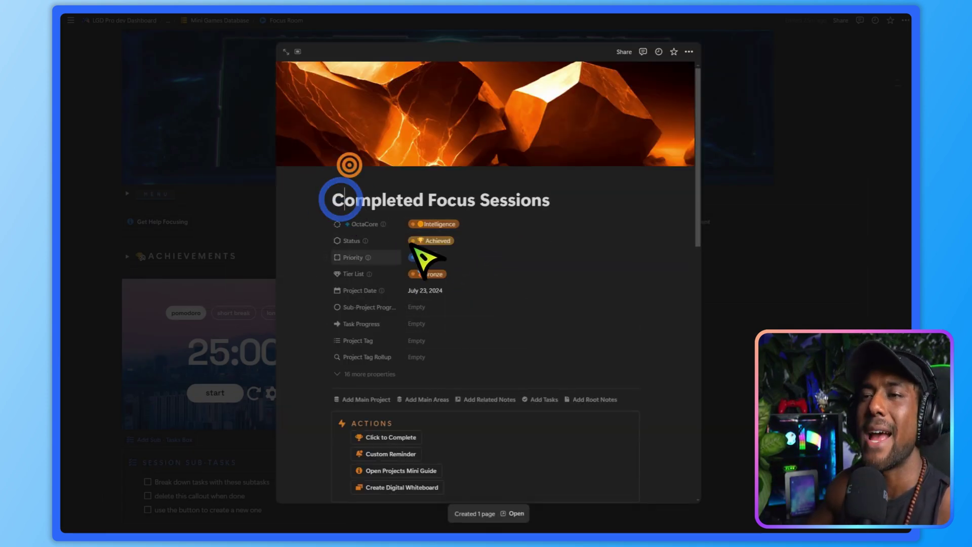
mouse_move(375, 238)
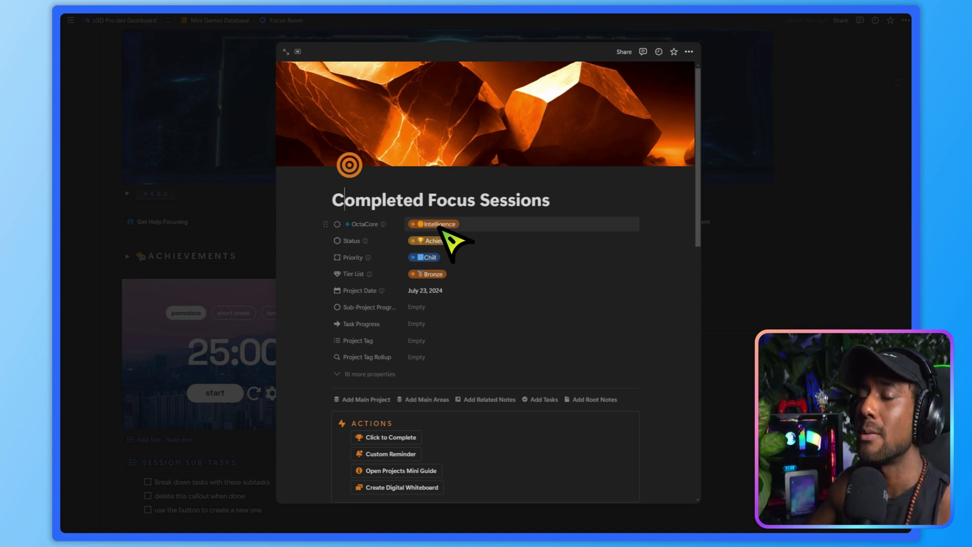
key("End")
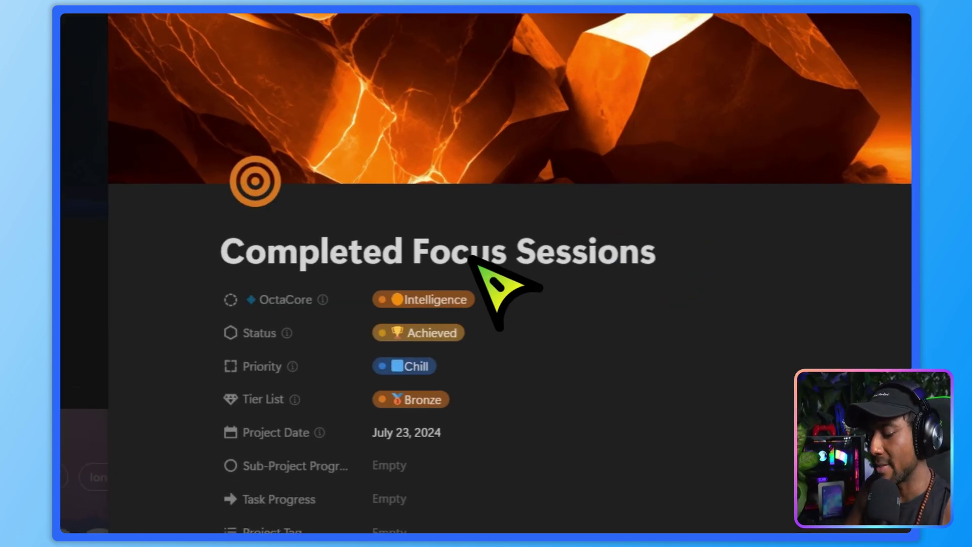
type("4 hrs")
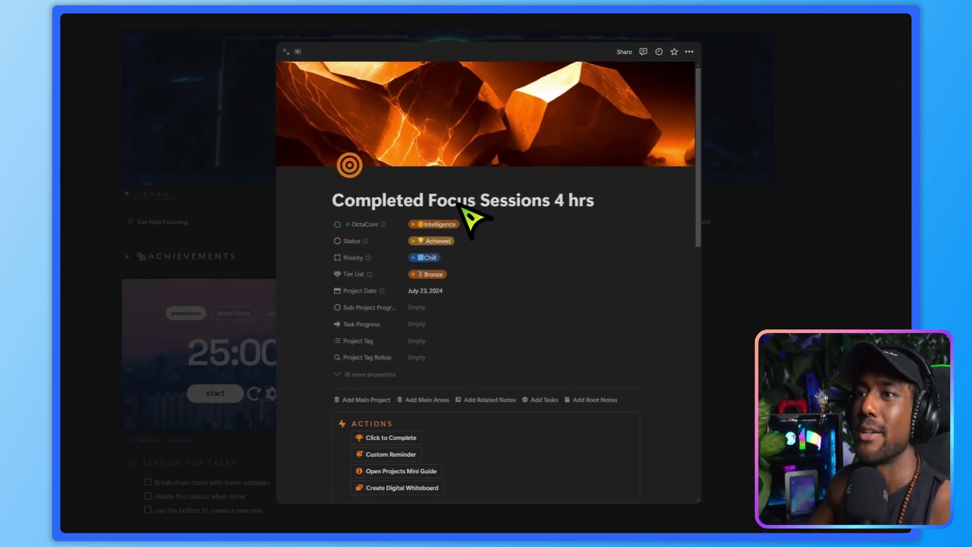
left_click(192, 284)
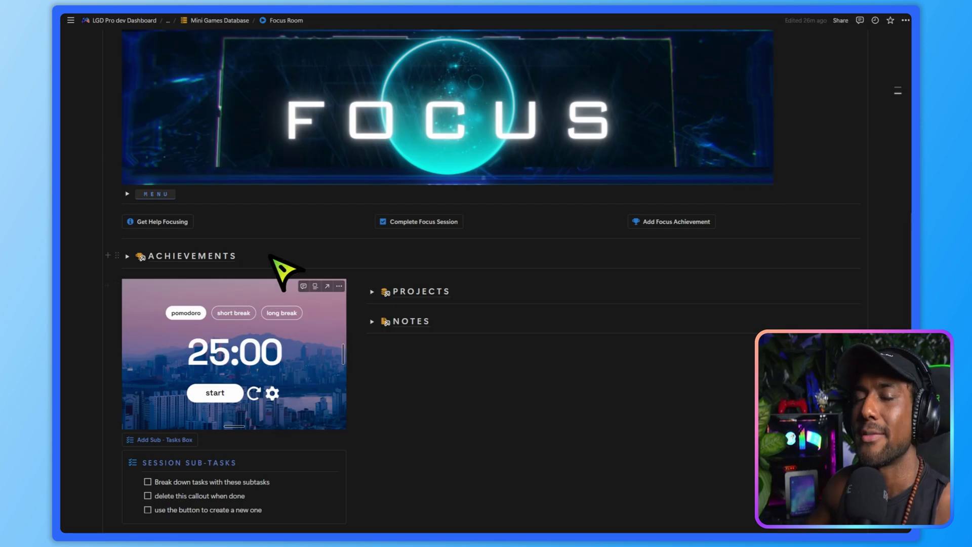
scroll(274, 258, "down", 3)
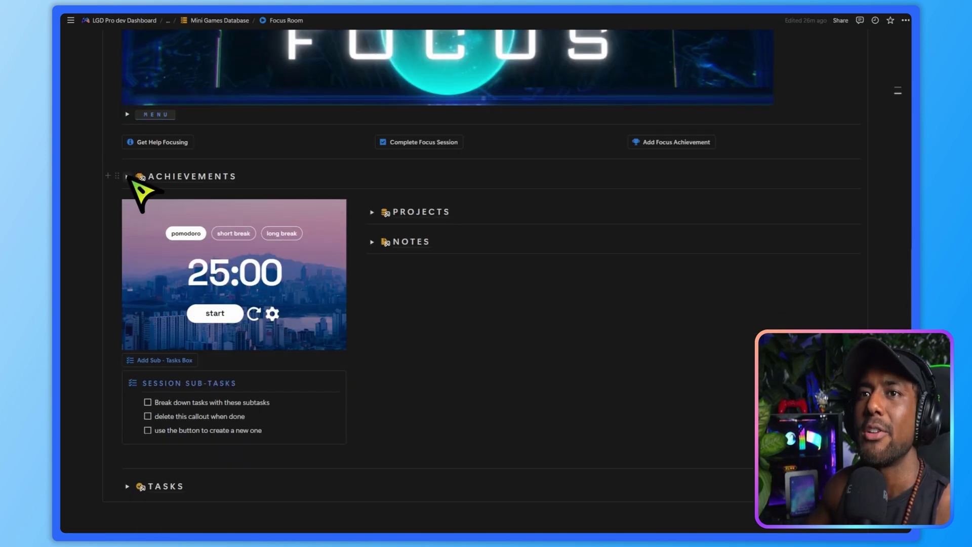
Expand the Achievements section to look through it, then collapse it again.
left_click(127, 176)
scroll(293, 228, "down", 2)
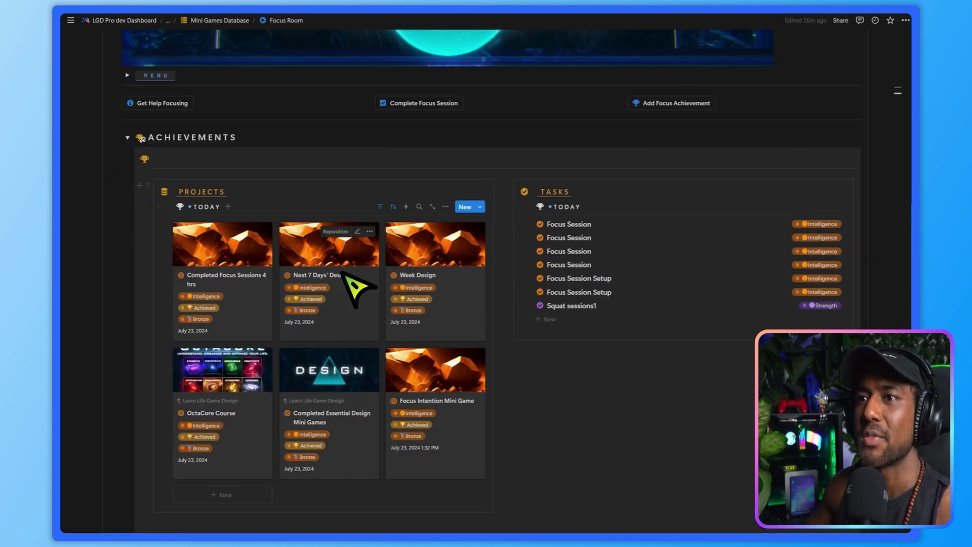
scroll(358, 286, "down", 2)
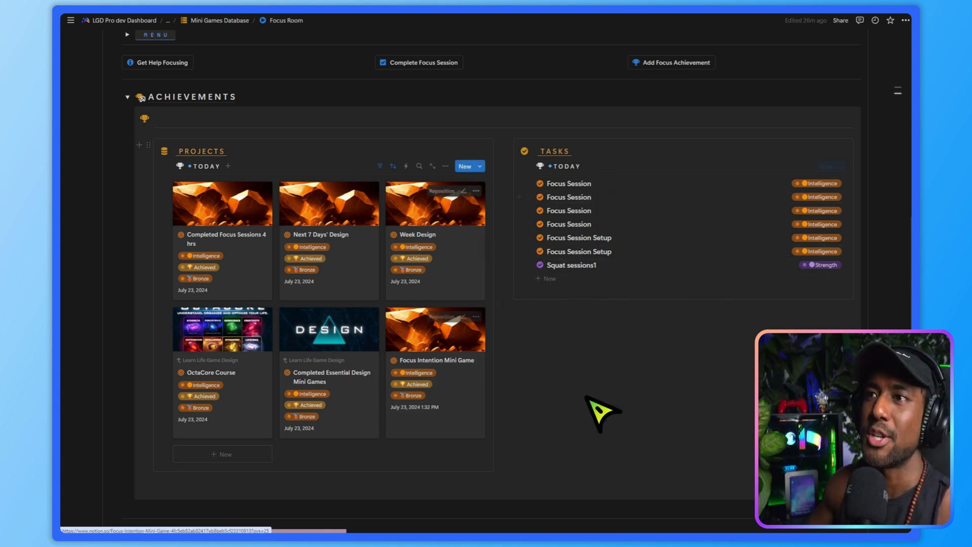
scroll(444, 292, "up", 3)
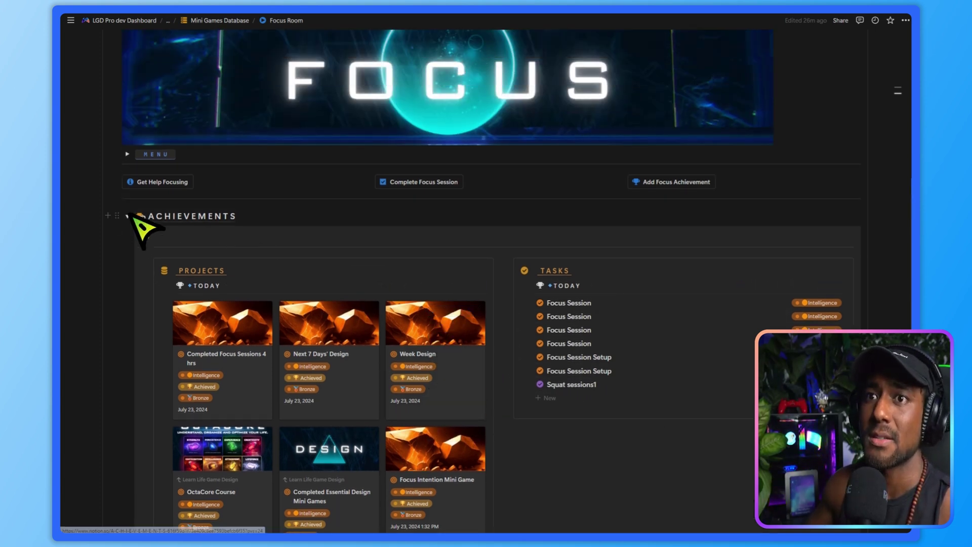
left_click(127, 215)
Expand Projects, check its Today view, and return to the Focus view with Do Quick Test Quiz and Uni Assignment.
scroll(324, 228, "down", 1)
left_click(372, 213)
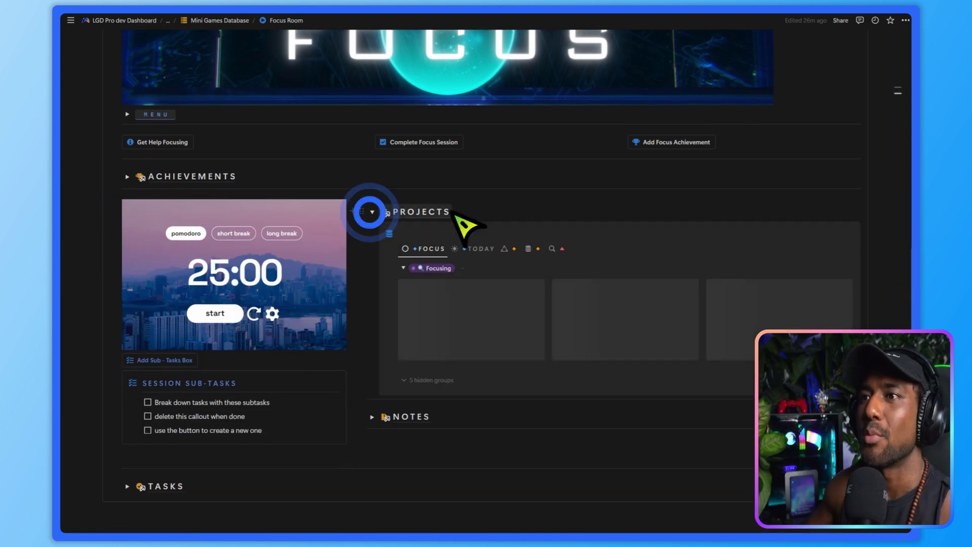
scroll(462, 220, "down", 1)
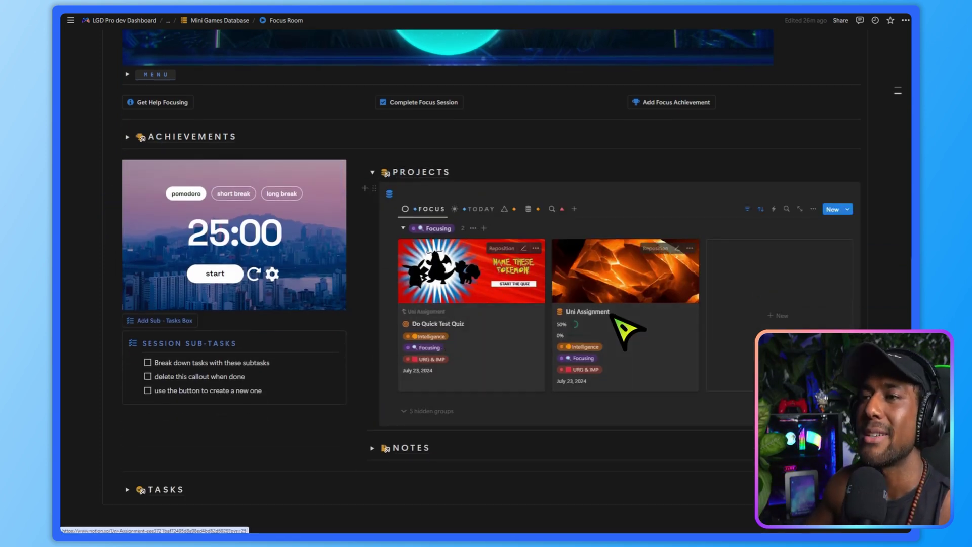
scroll(536, 315, "down", 2)
scroll(528, 330, "up", 1)
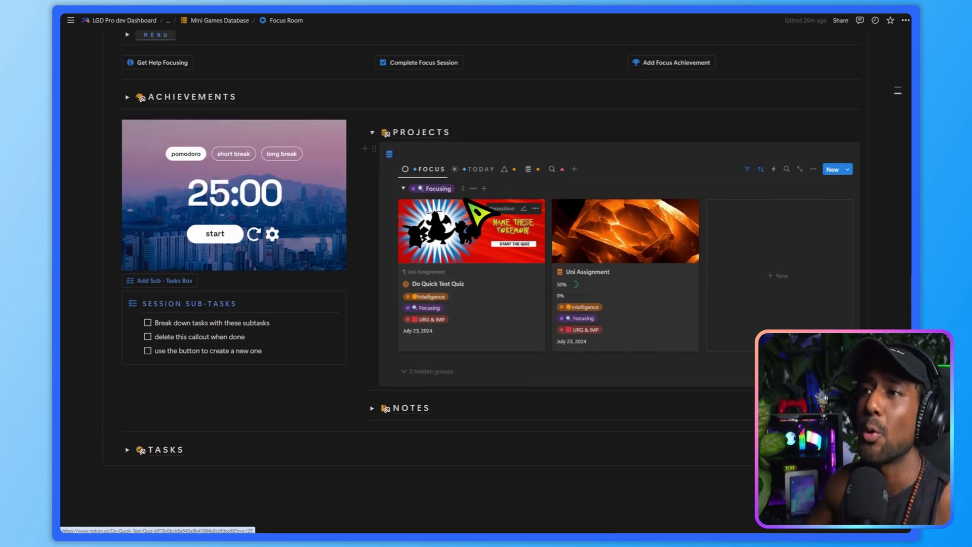
left_click(477, 169)
scroll(512, 298, "down", 3)
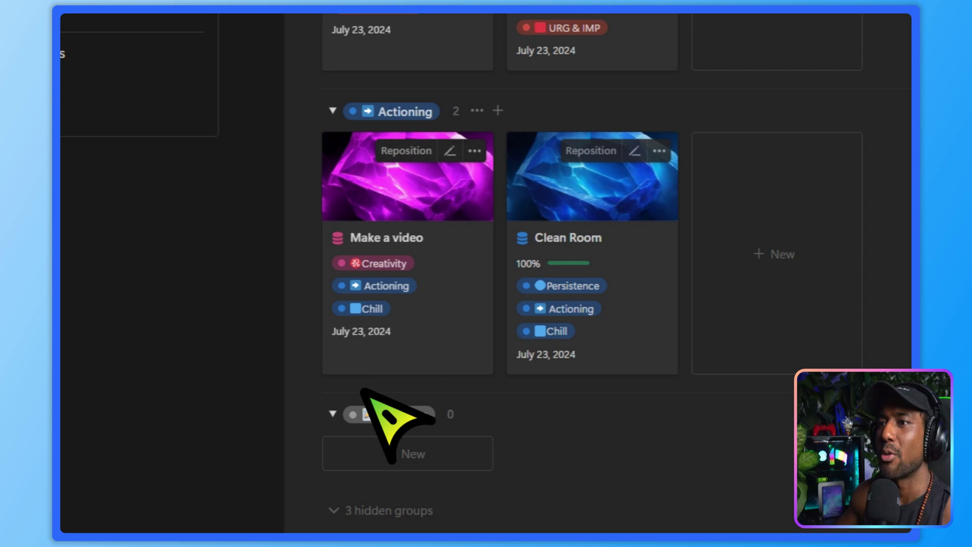
scroll(364, 391, "up", 8)
left_click(361, 183)
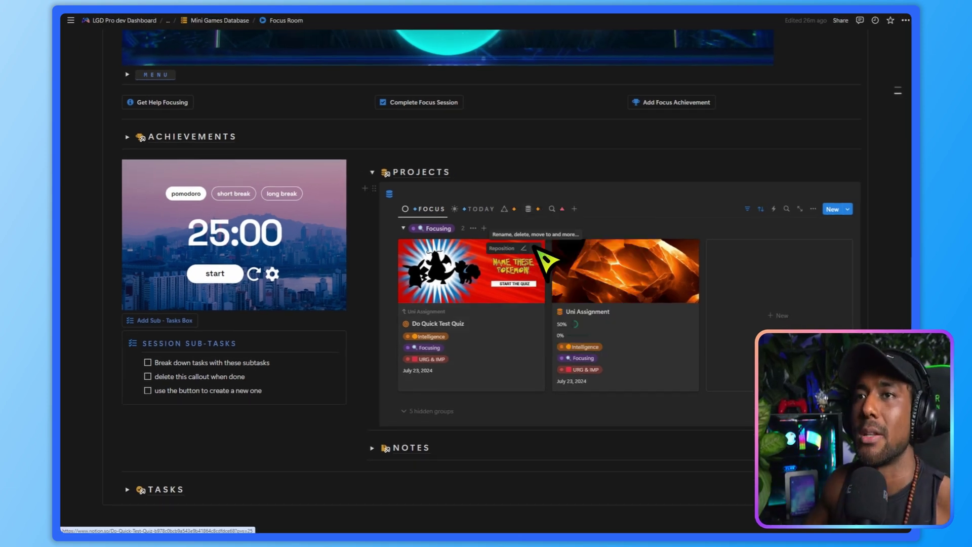
scroll(545, 258, "up", 6)
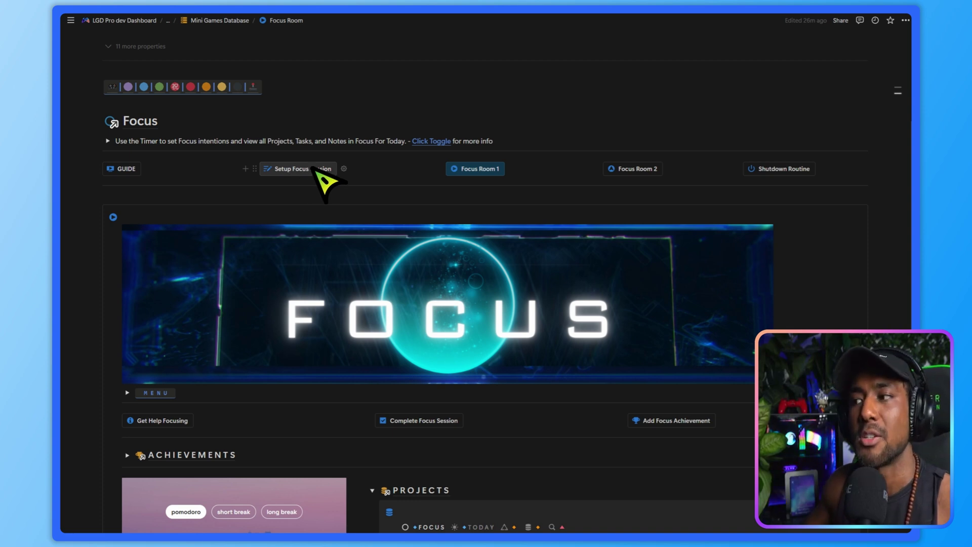
scroll(379, 238, "down", 8)
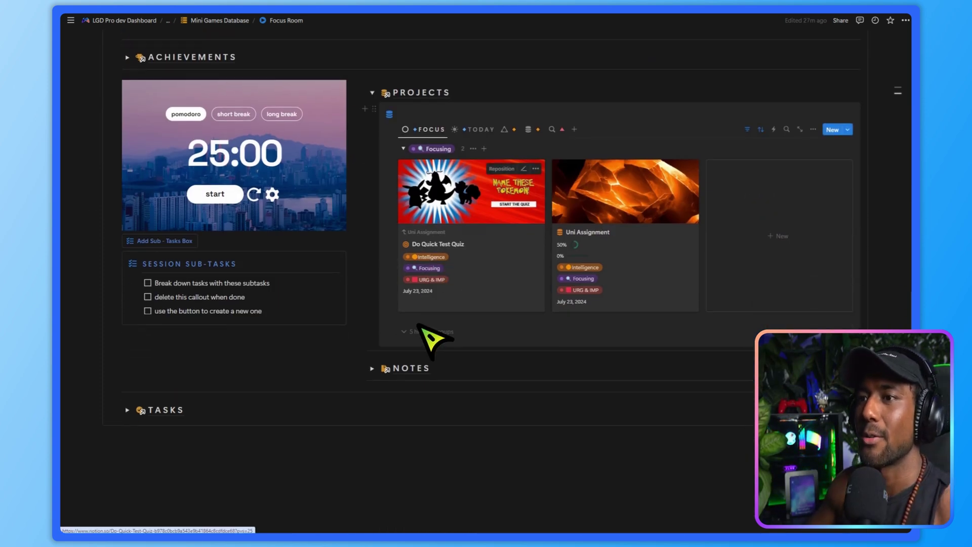
Swap the Projects board for Notes, showing Uni project Note, and start the pomodoro timer.
left_click(372, 368)
scroll(514, 224, "up", 3)
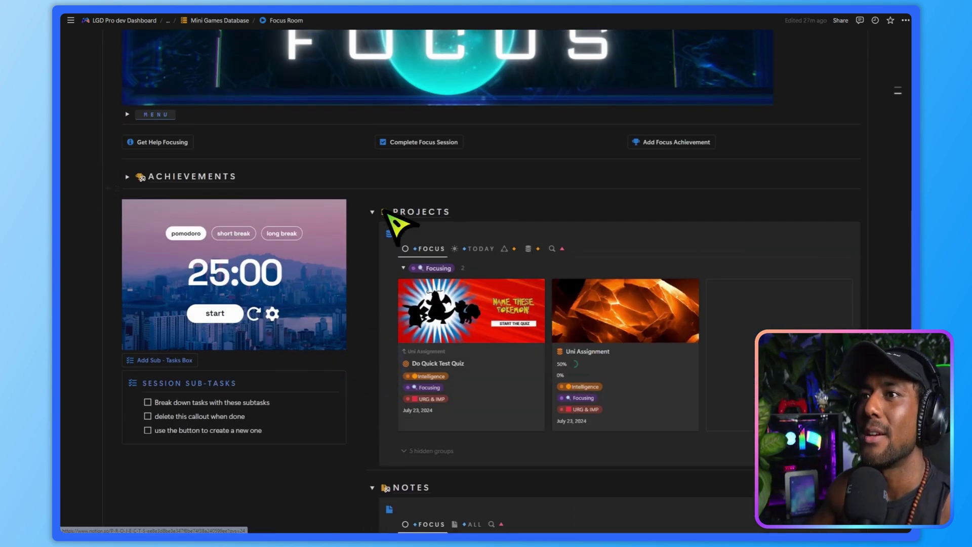
left_click(373, 212)
scroll(441, 306, "down", 1)
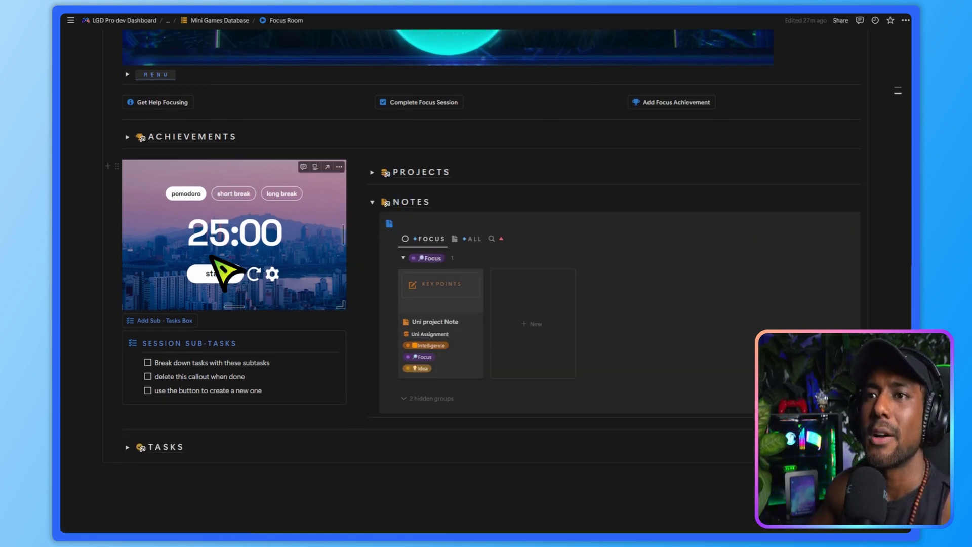
left_click(218, 273)
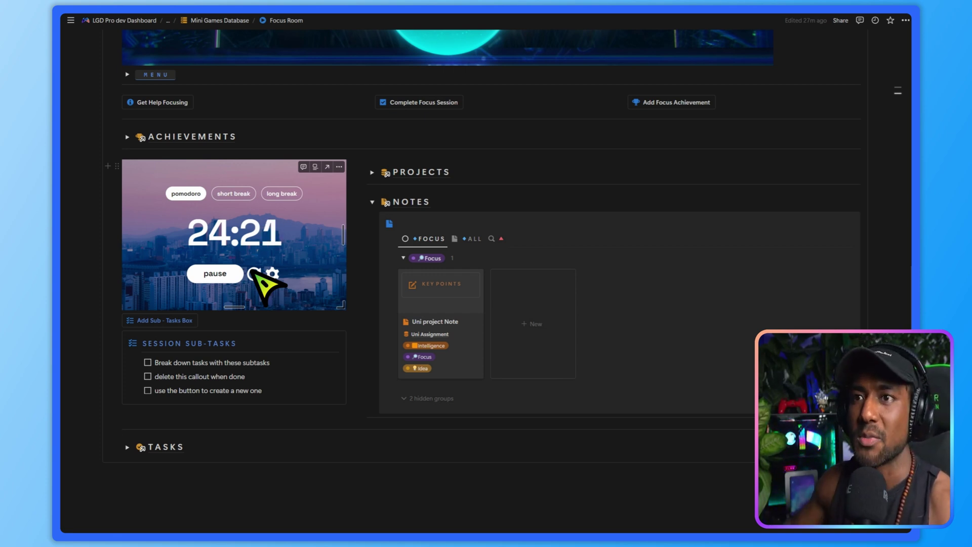
Pause the pomodoro and set its length to 60 minutes so it reads 1:00:00.
left_click(239, 275)
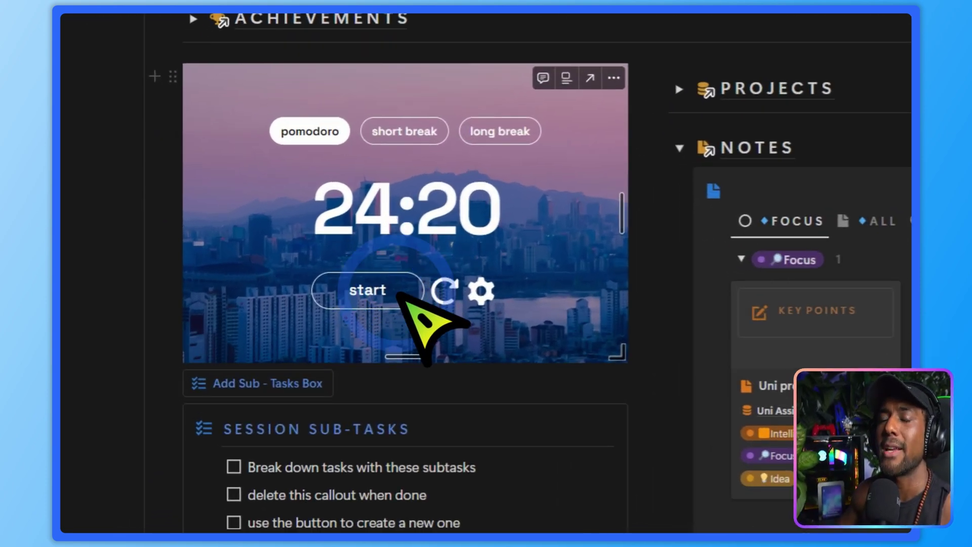
left_click(272, 275)
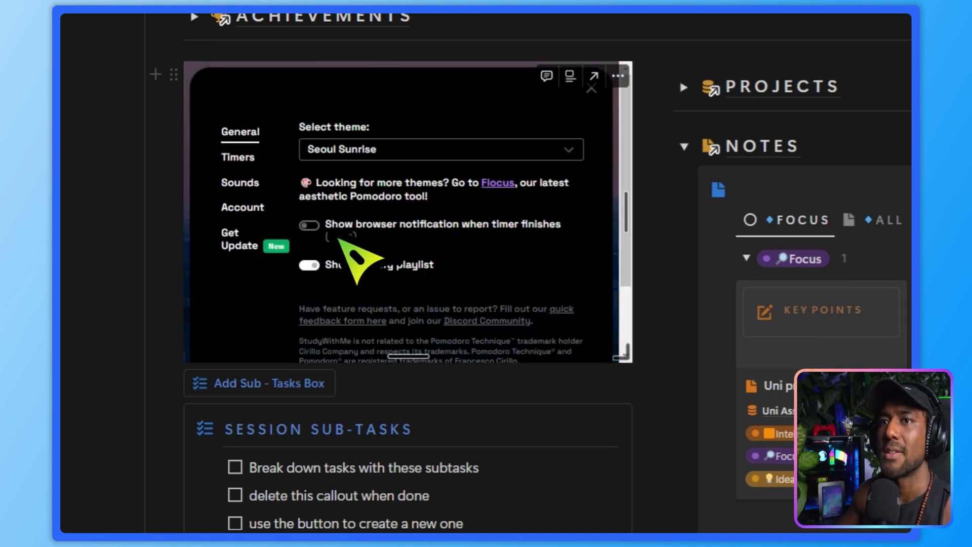
left_click(248, 162)
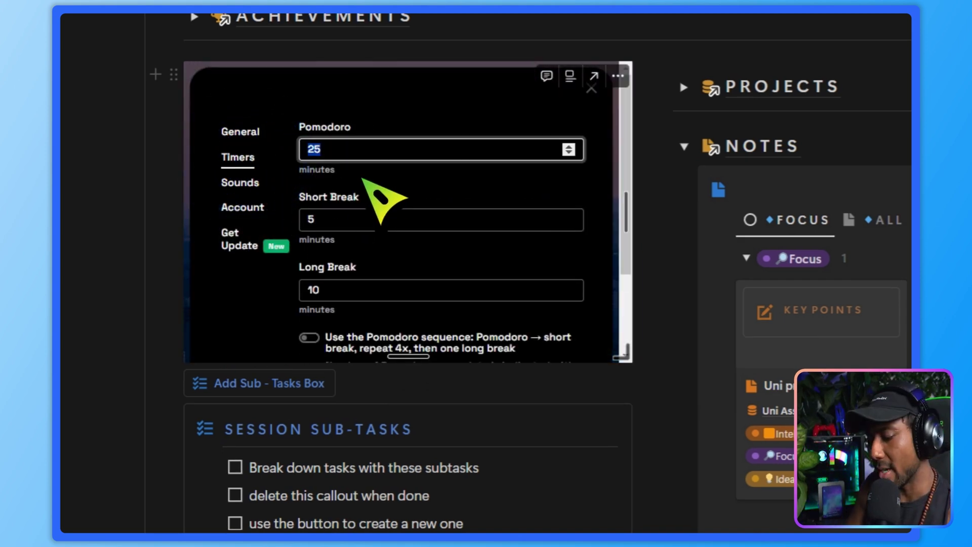
type("60")
scroll(384, 213, "down", 3)
left_click(560, 334)
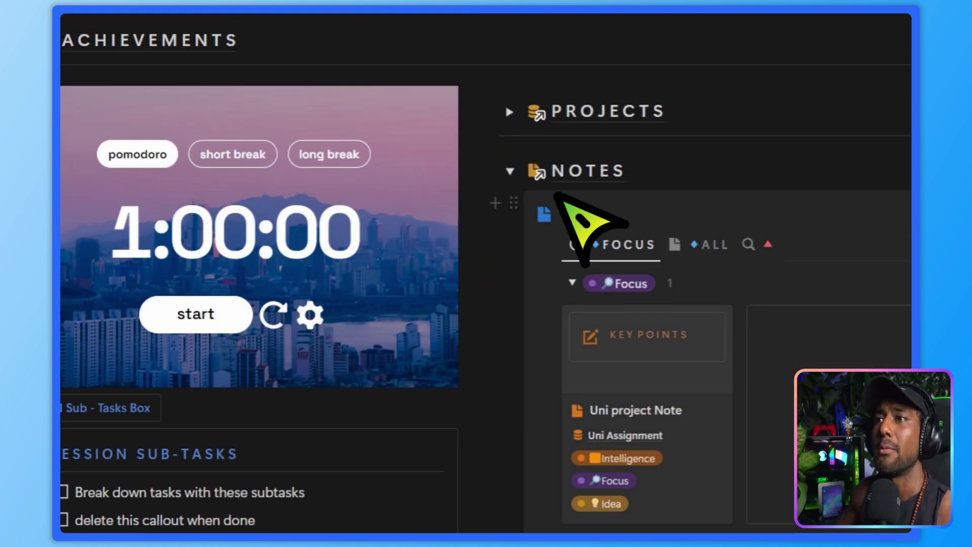
Collapse Notes, expand Projects, and delete a newly added empty sub-tasks box.
left_click(559, 86)
left_click(509, 142)
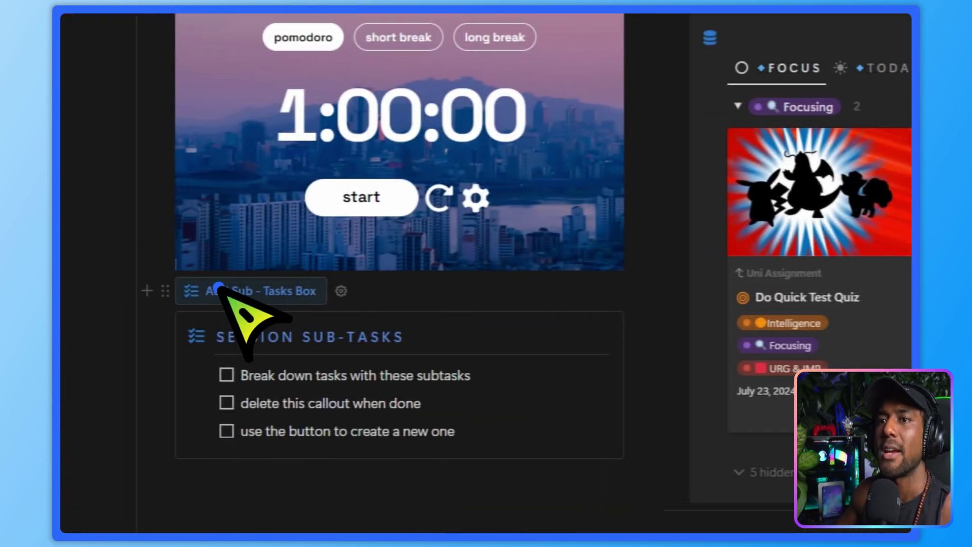
left_click(224, 284)
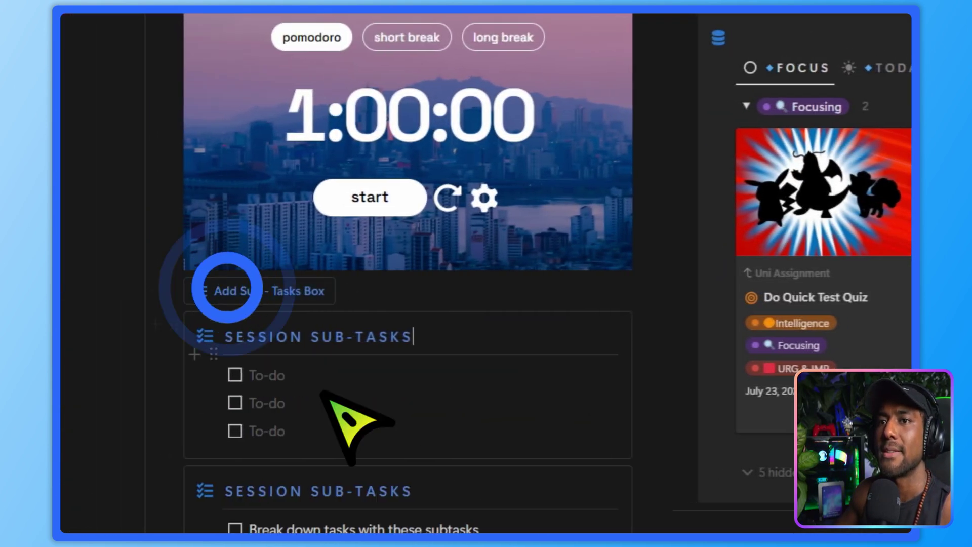
left_click(324, 387)
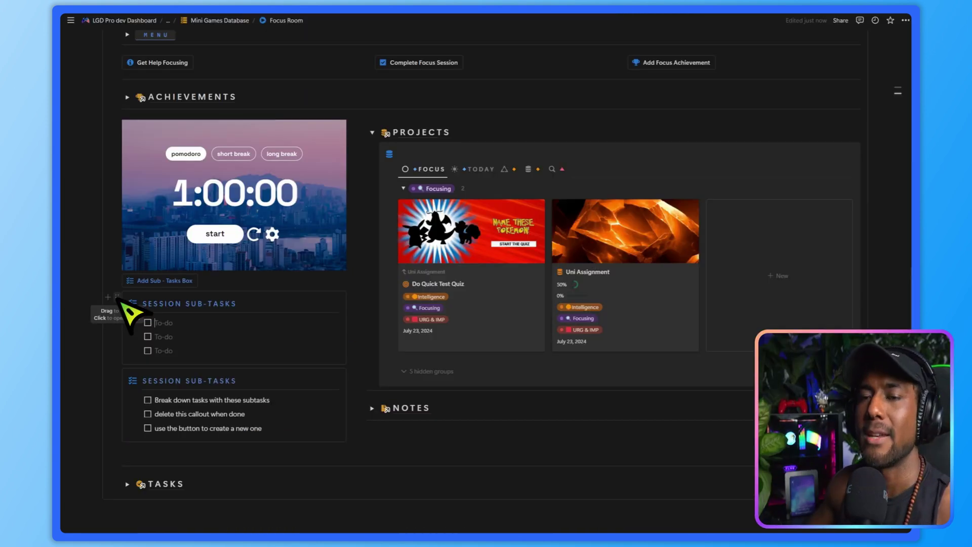
left_click(174, 329)
key("Delete")
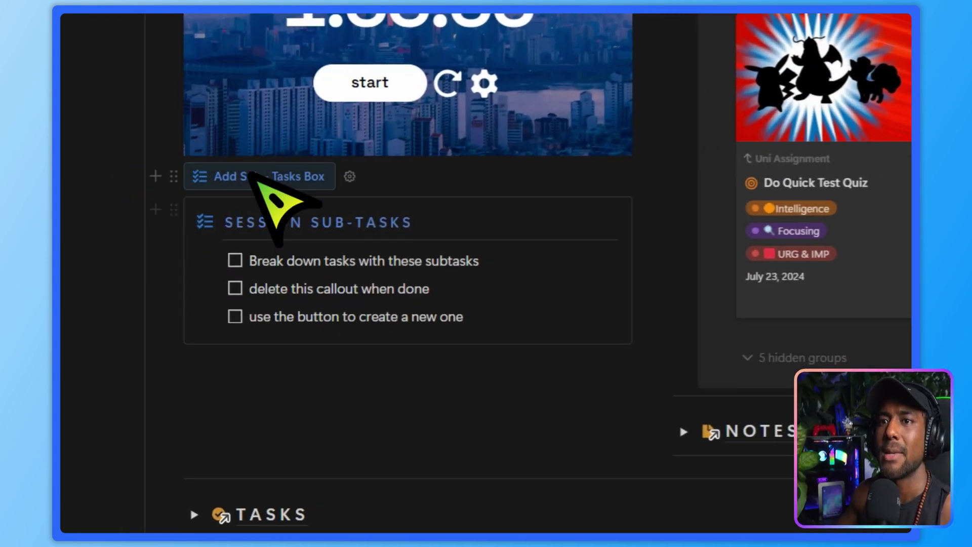
Delete a second extra sub-tasks box and tick the last remaining session sub-task.
left_click(246, 175)
left_click(170, 211)
key("Delete")
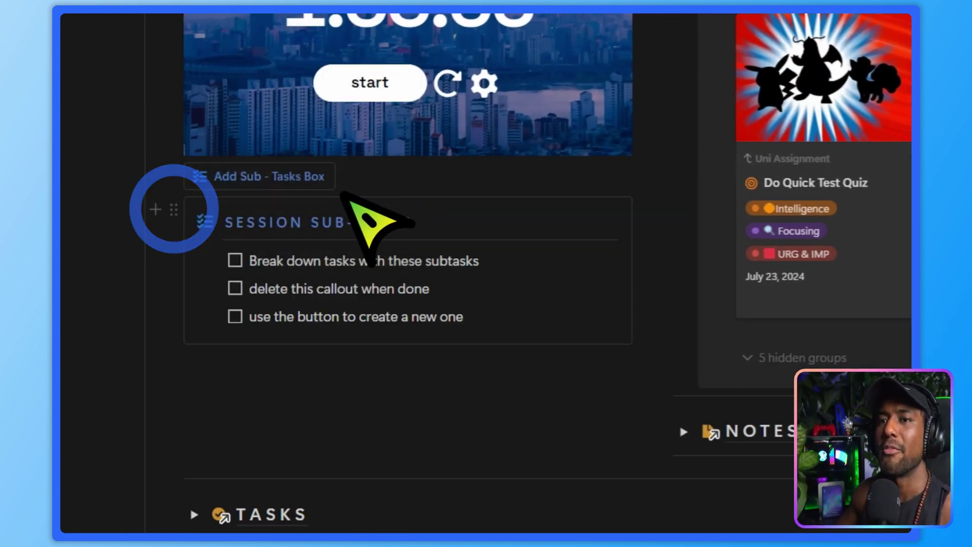
scroll(395, 208, "down", 2)
scroll(390, 228, "up", 2)
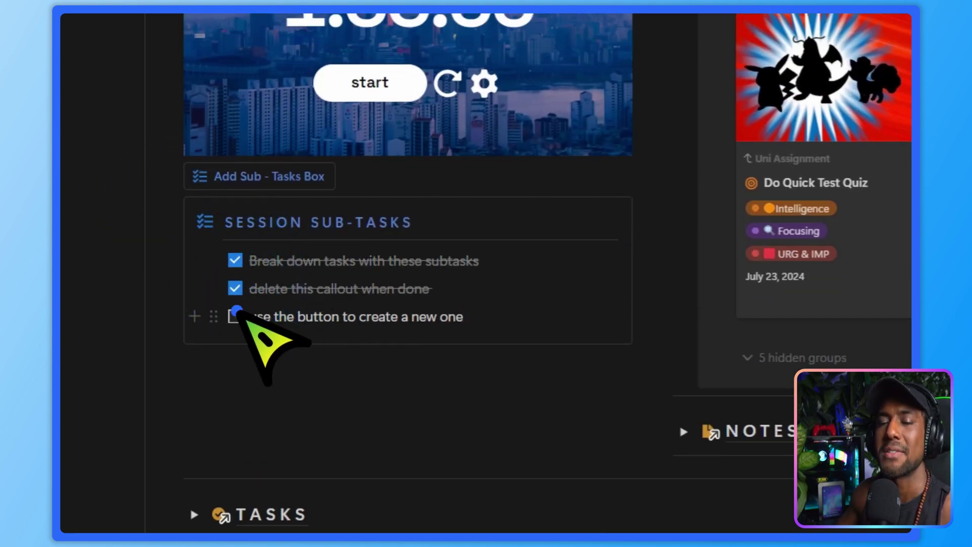
left_click(235, 313)
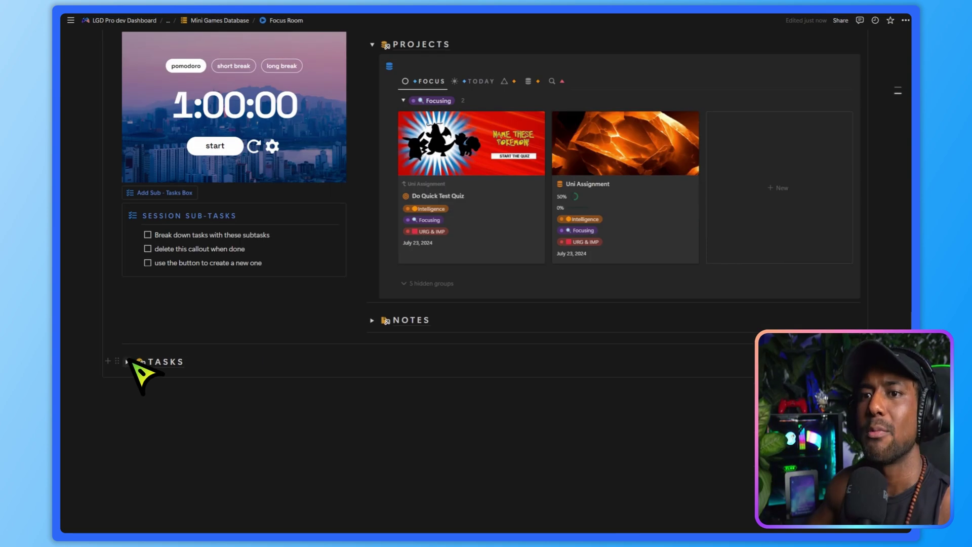
left_click(121, 361)
scroll(311, 308, "down", 3)
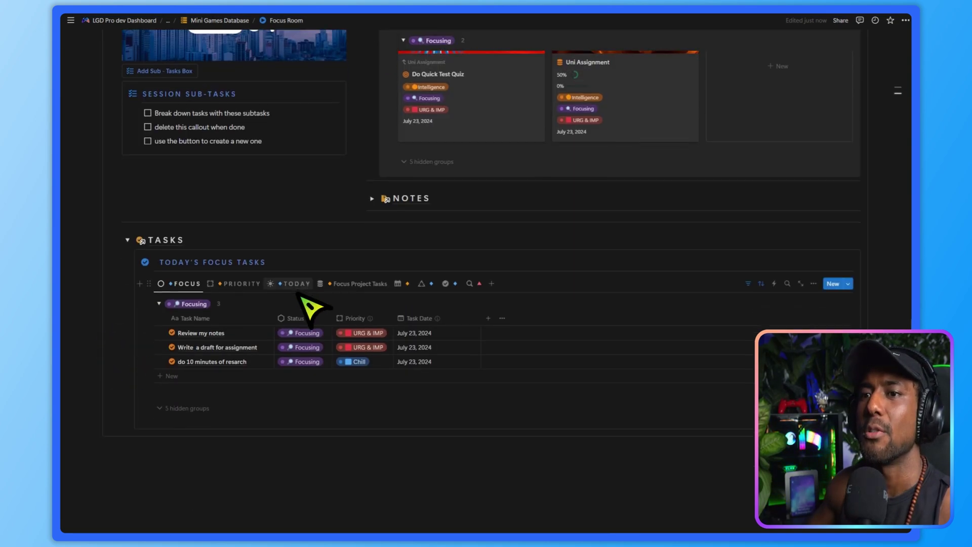
scroll(304, 314, "down", 2)
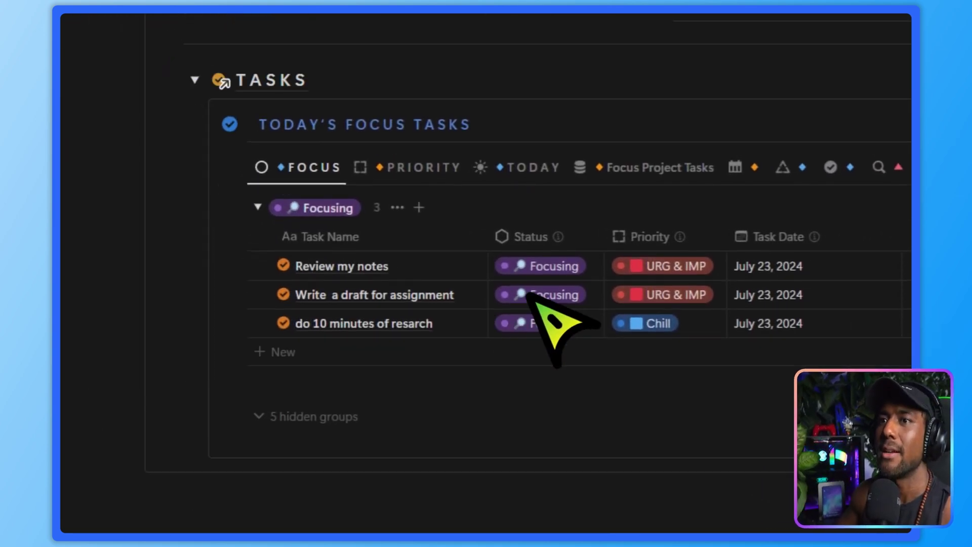
left_click(521, 271)
left_click(553, 418)
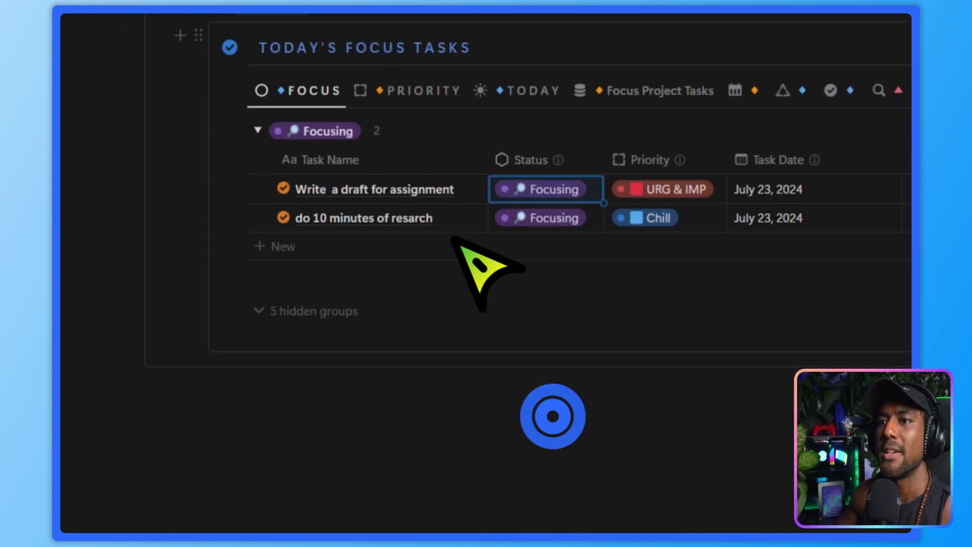
scroll(380, 192, "up", 10)
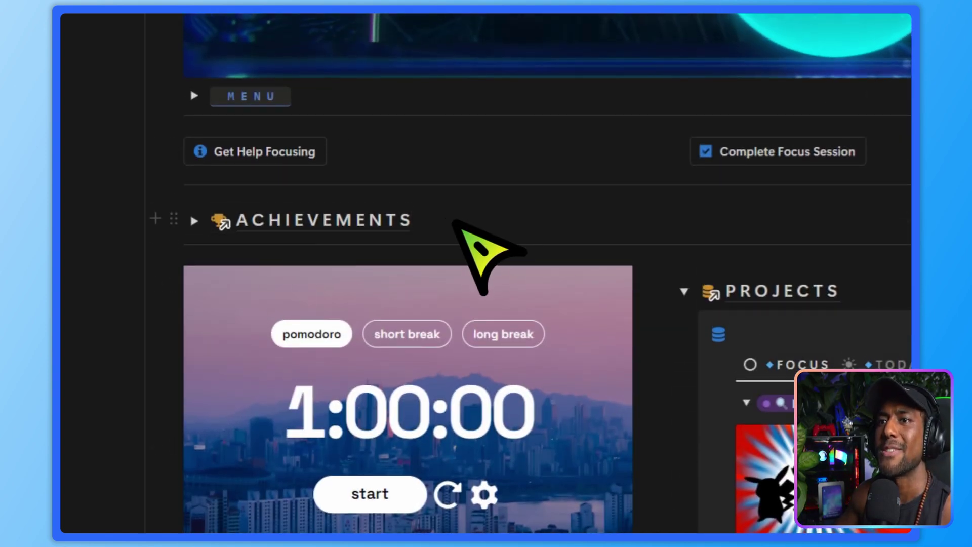
scroll(483, 253, "down", 10)
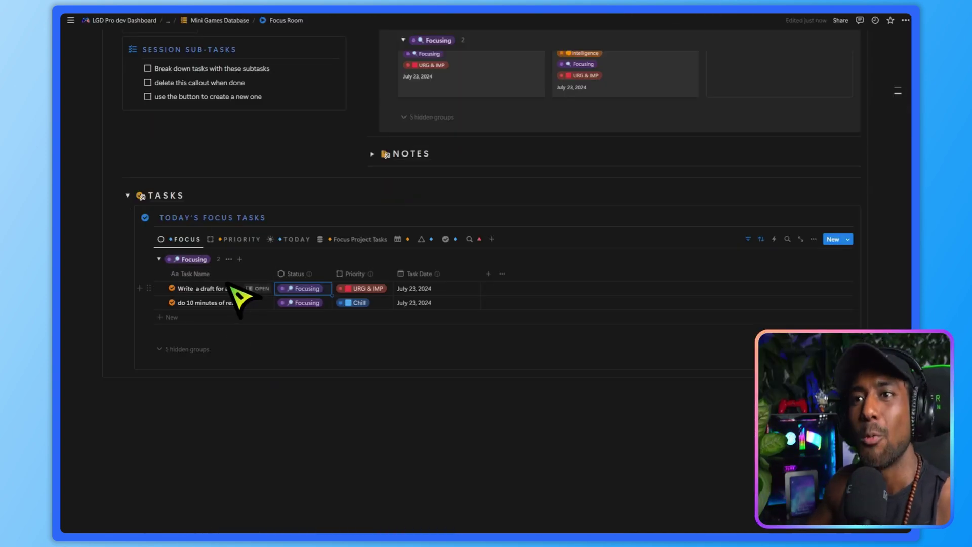
scroll(241, 330, "up", 1)
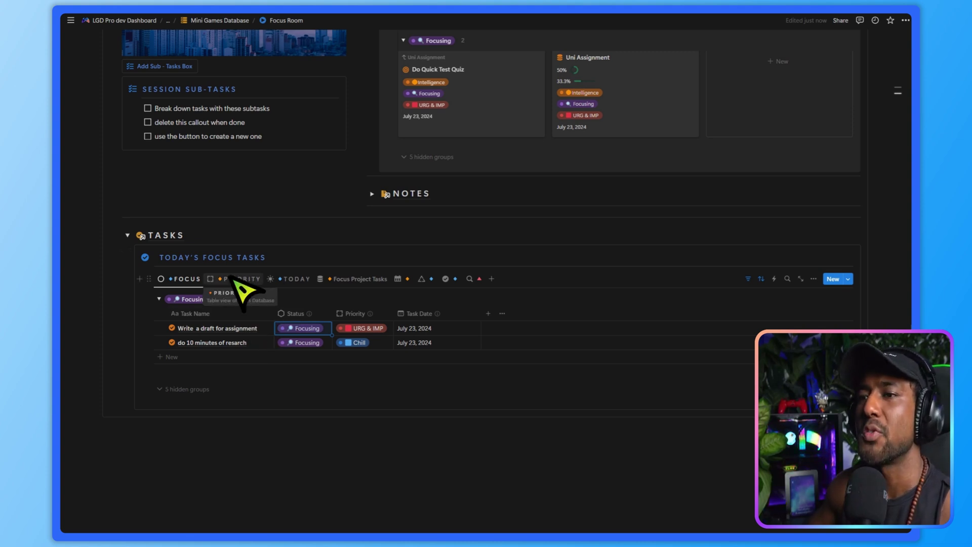
Group today's focus tasks by priority and scroll through the priority groups.
left_click(249, 279)
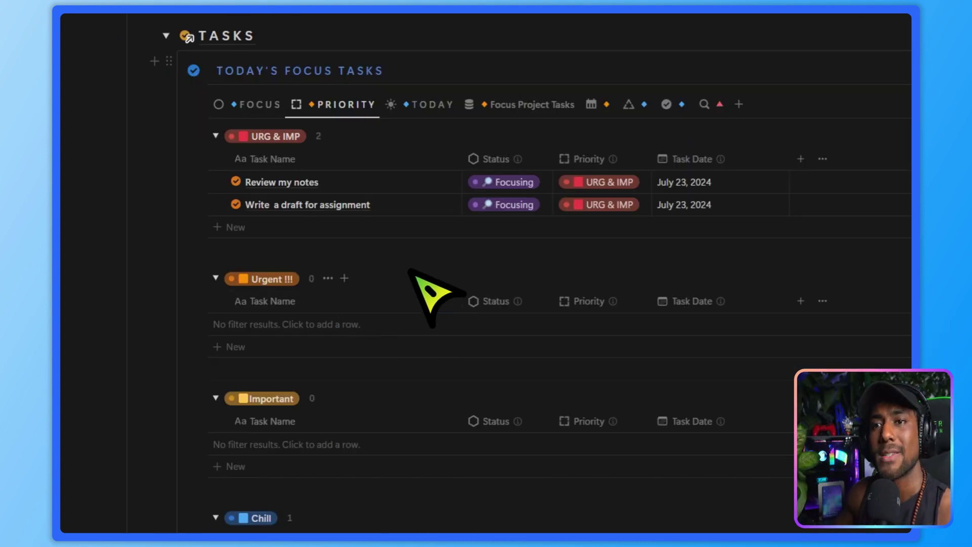
scroll(334, 157, "down", 1)
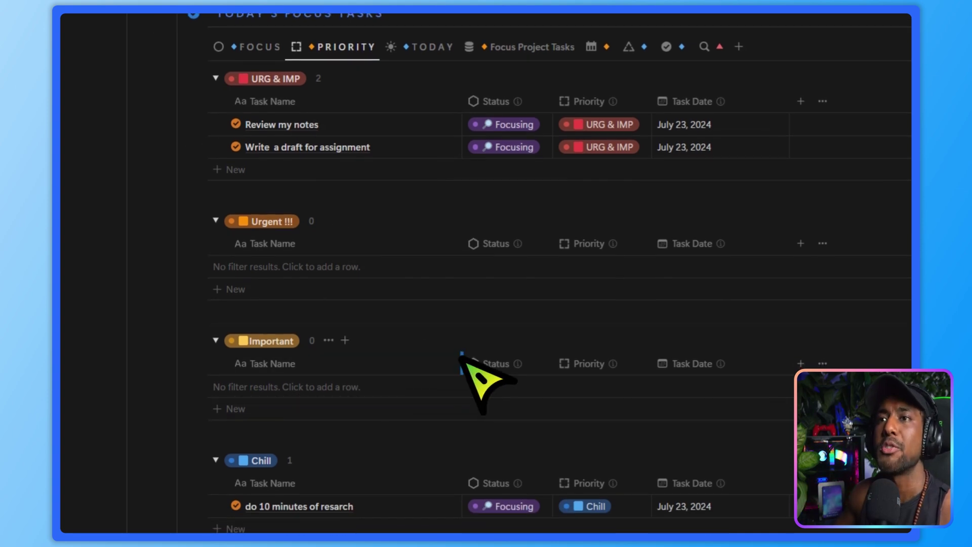
scroll(437, 385, "down", 1)
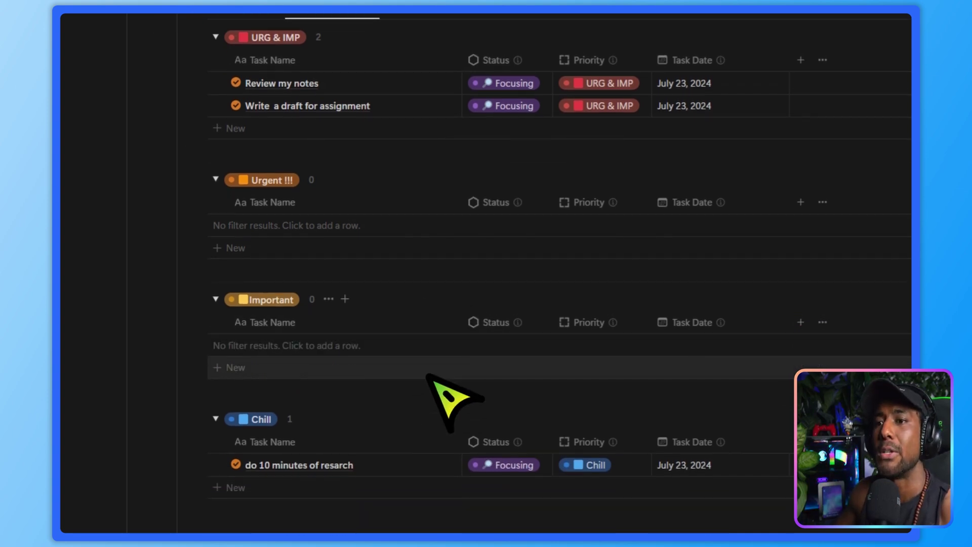
scroll(522, 253, "up", 3)
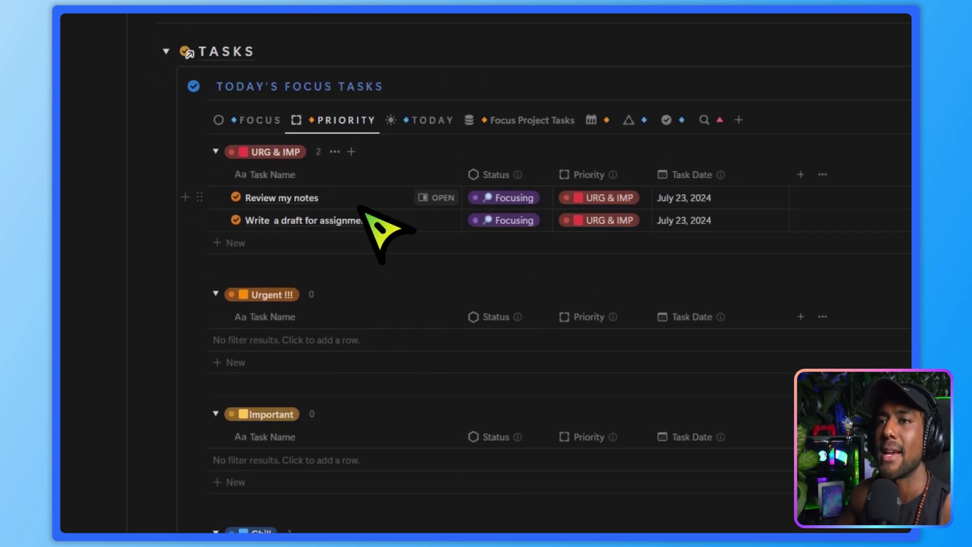
scroll(416, 374, "down", 1)
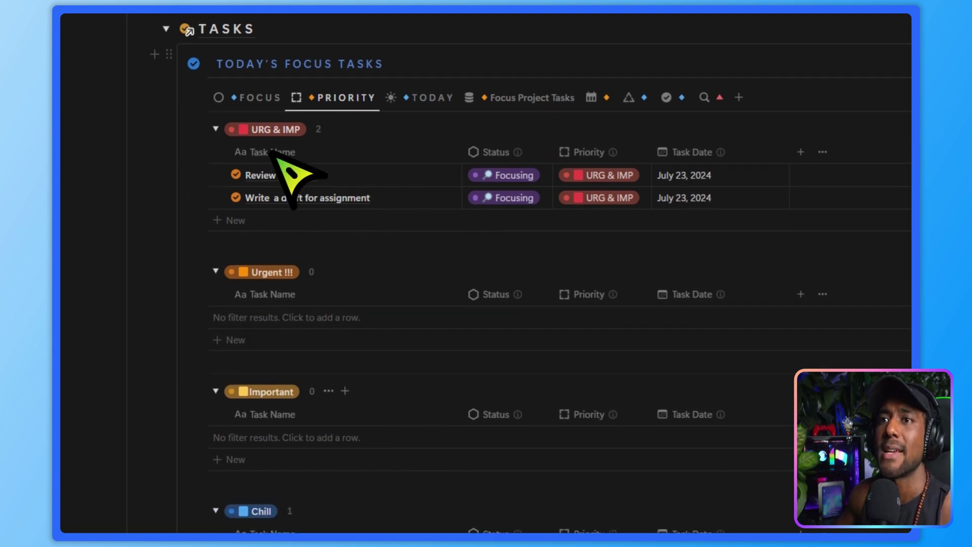
scroll(315, 412, "down", 3)
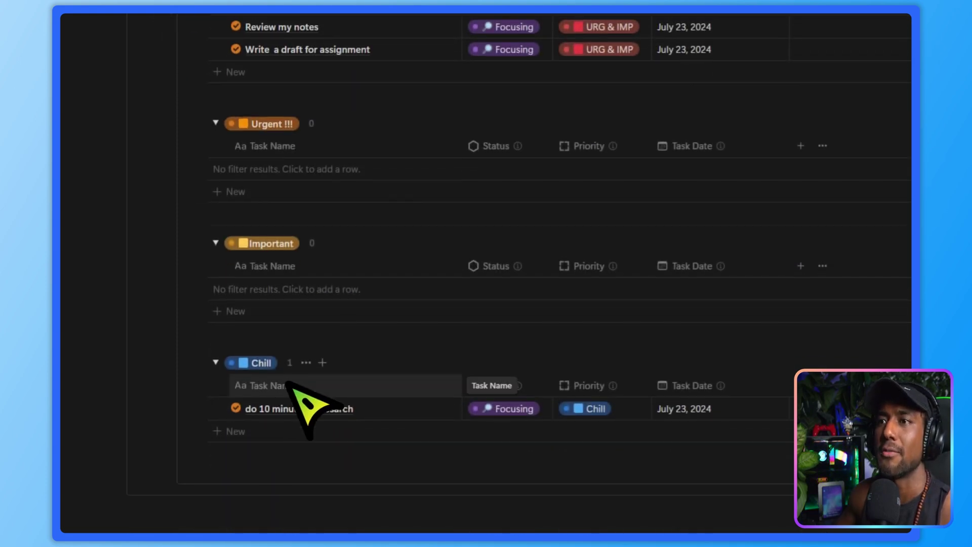
scroll(329, 400, "down", 1)
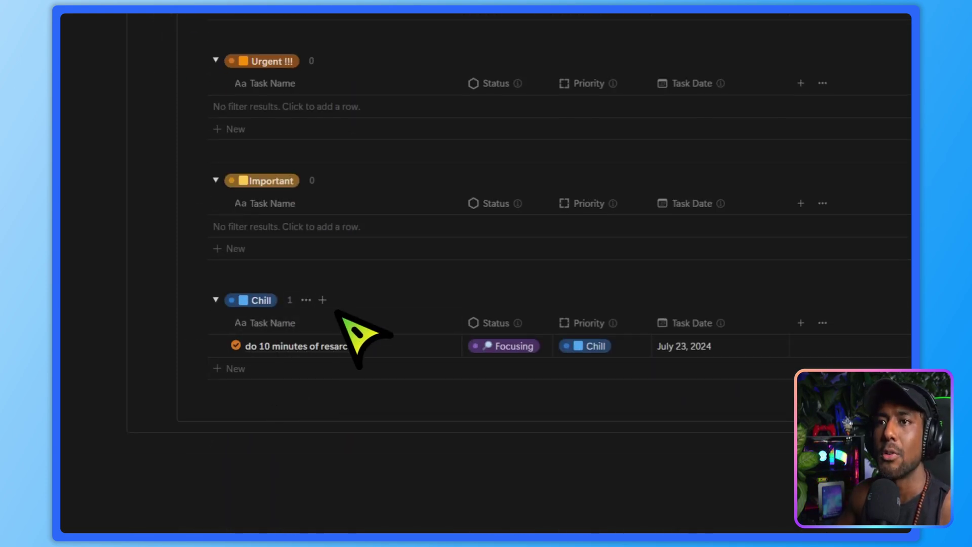
scroll(322, 335, "up", 2)
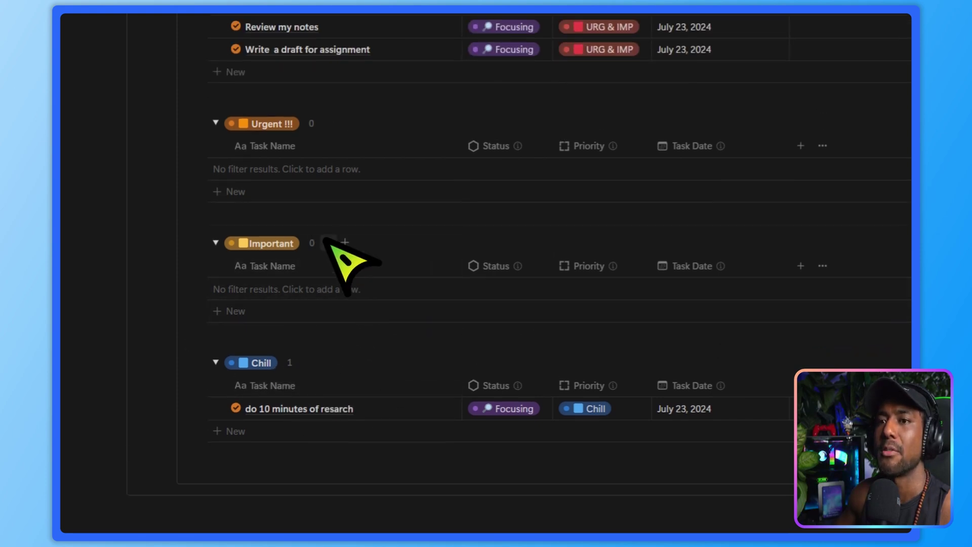
scroll(291, 162, "up", 5)
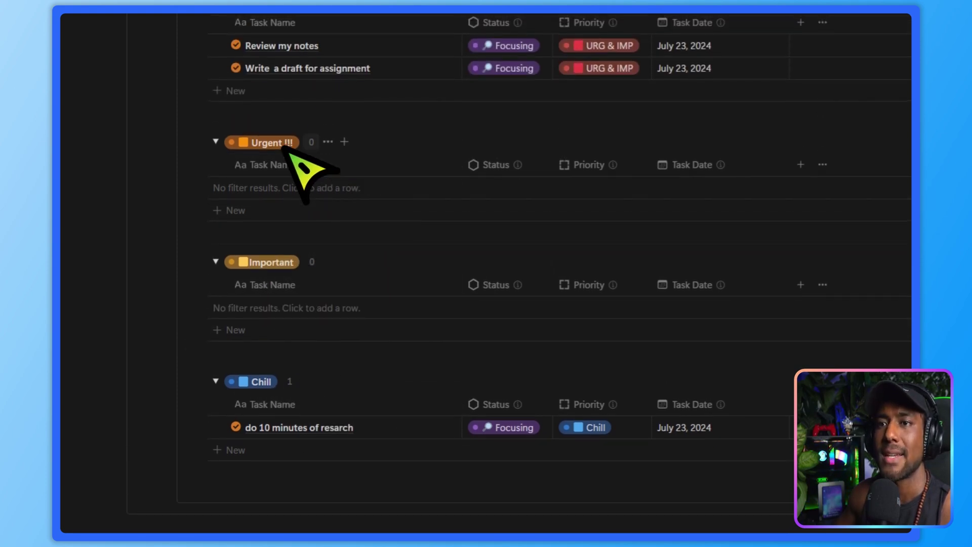
scroll(355, 238, "down", 1)
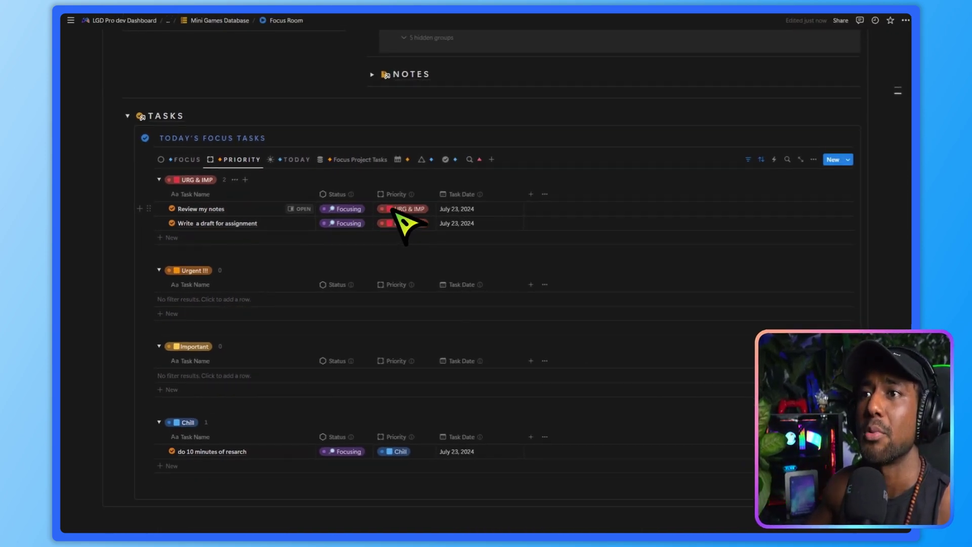
Set the draft task to Urgent !!! and the research task to Important, and add a Chill row.
left_click(400, 223)
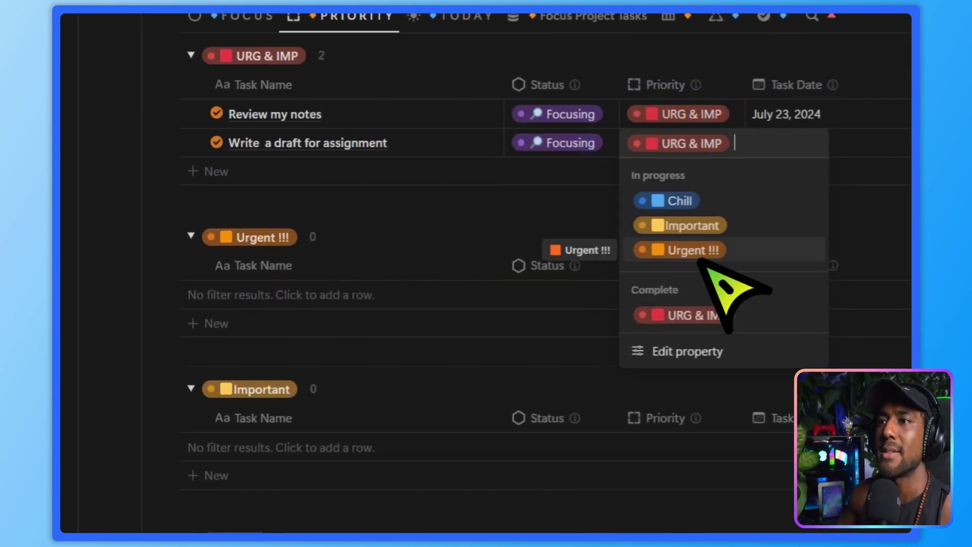
left_click(696, 251)
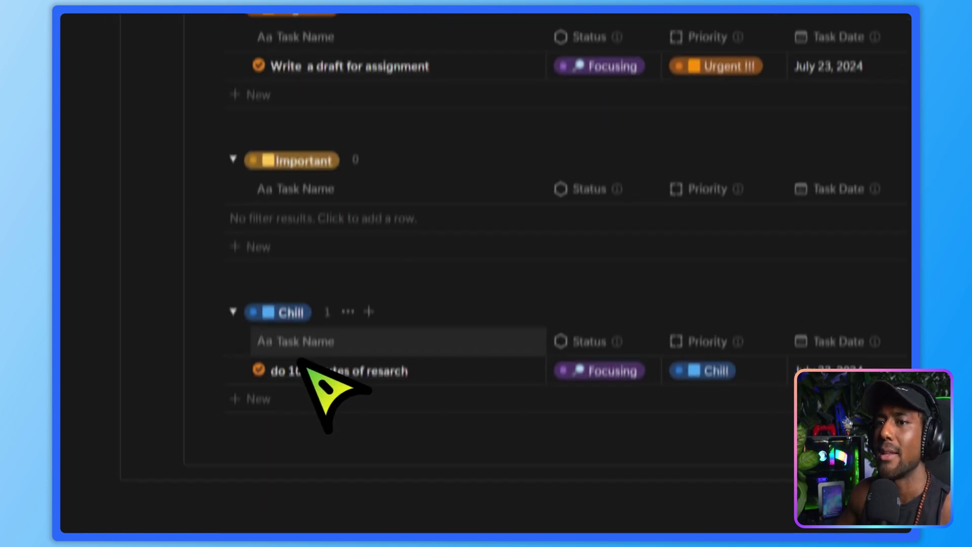
left_click(707, 361)
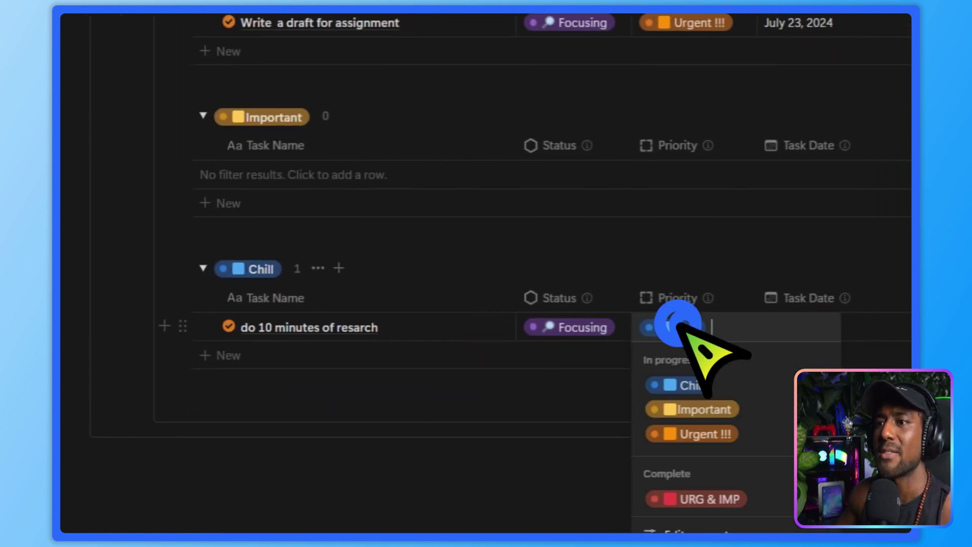
left_click(699, 406)
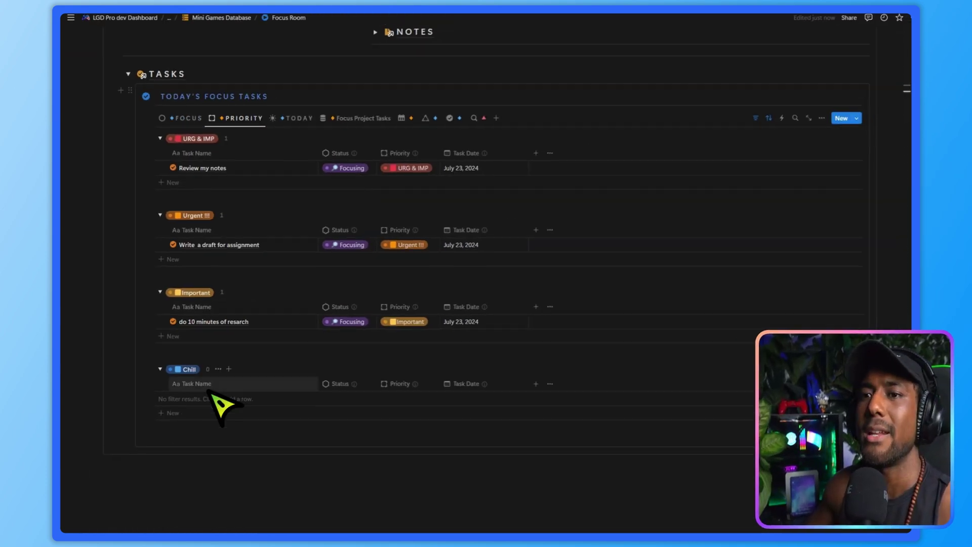
left_click(193, 400)
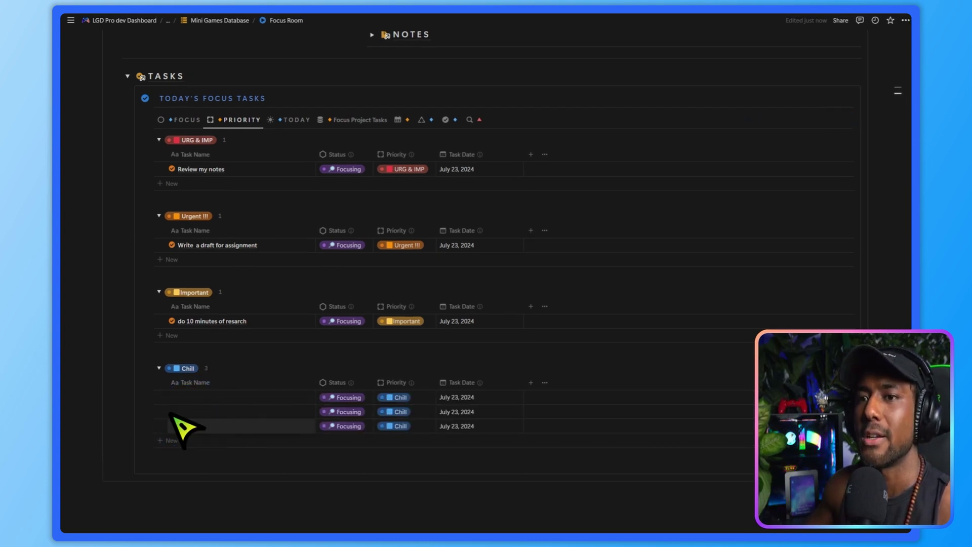
left_click(227, 378)
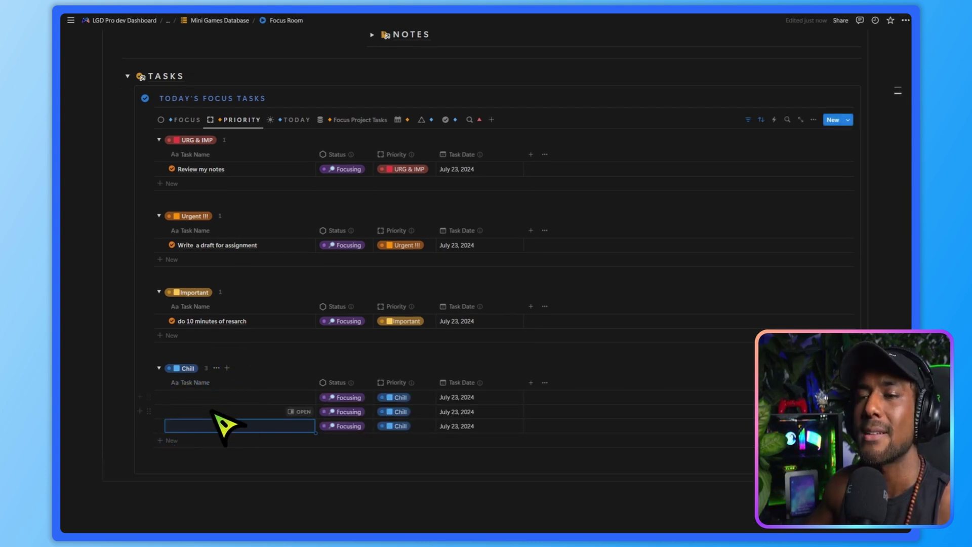
Collapse the Urgent !!!, Important and Chill groups.
scroll(215, 385, "up", 1)
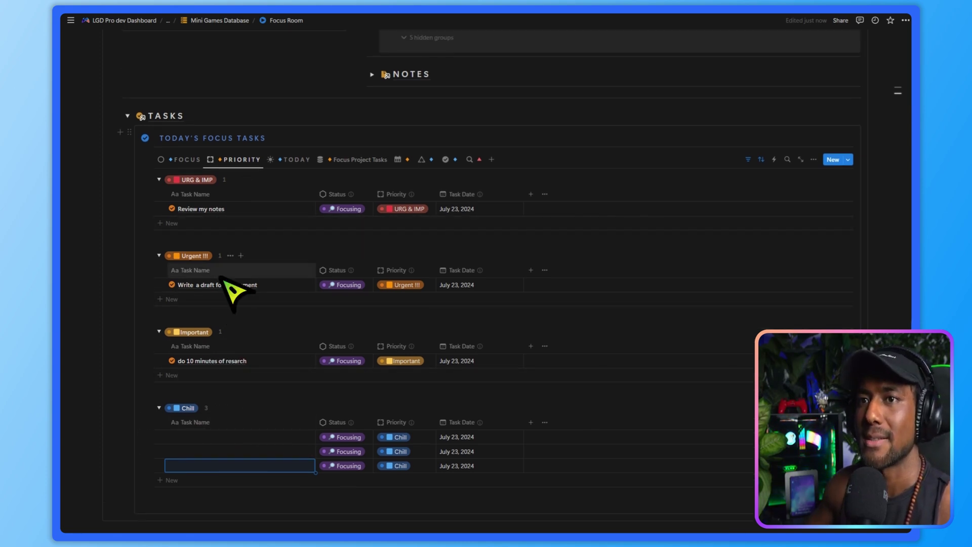
left_click(159, 255)
left_click(159, 331)
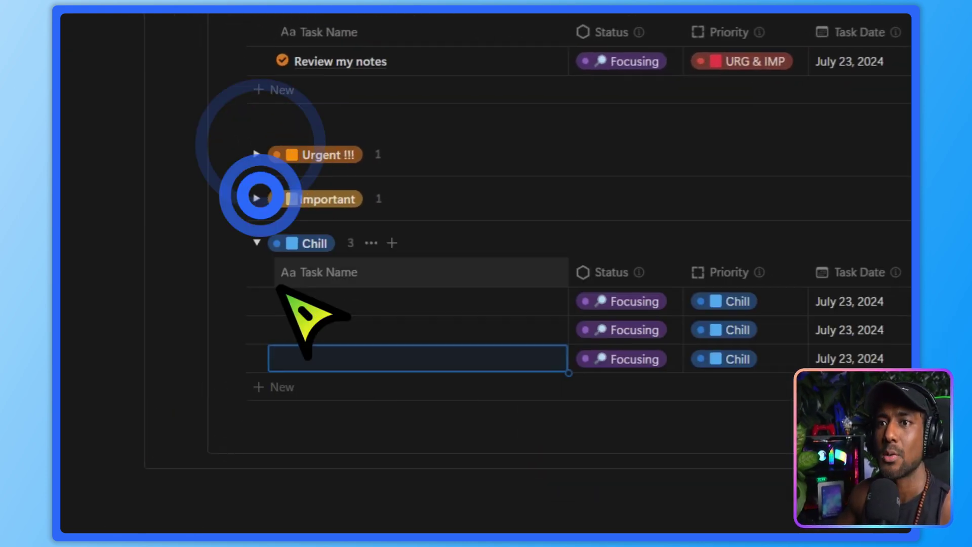
left_click(159, 408)
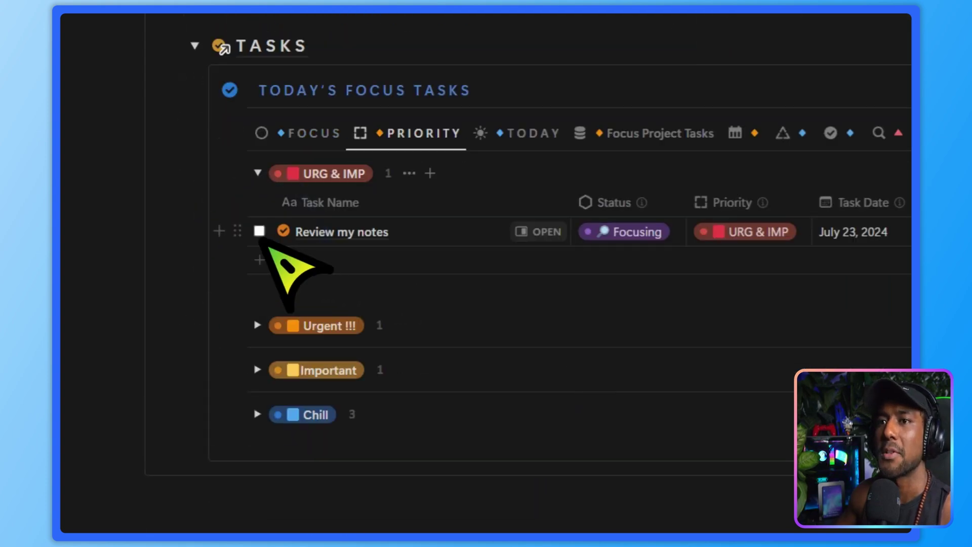
Mark Review my notes as Achieved and move Write a draft for assignment to URG & IMP.
left_click(517, 232)
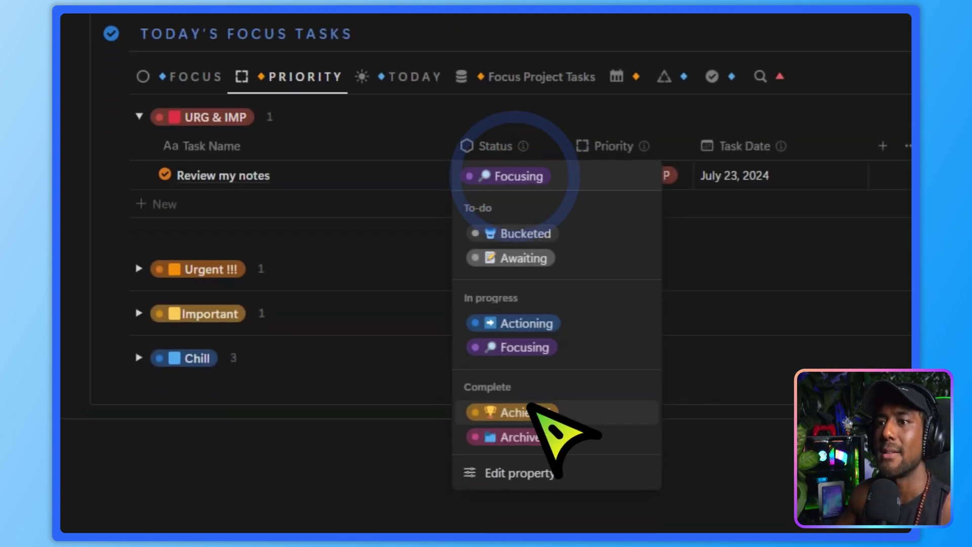
left_click(557, 464)
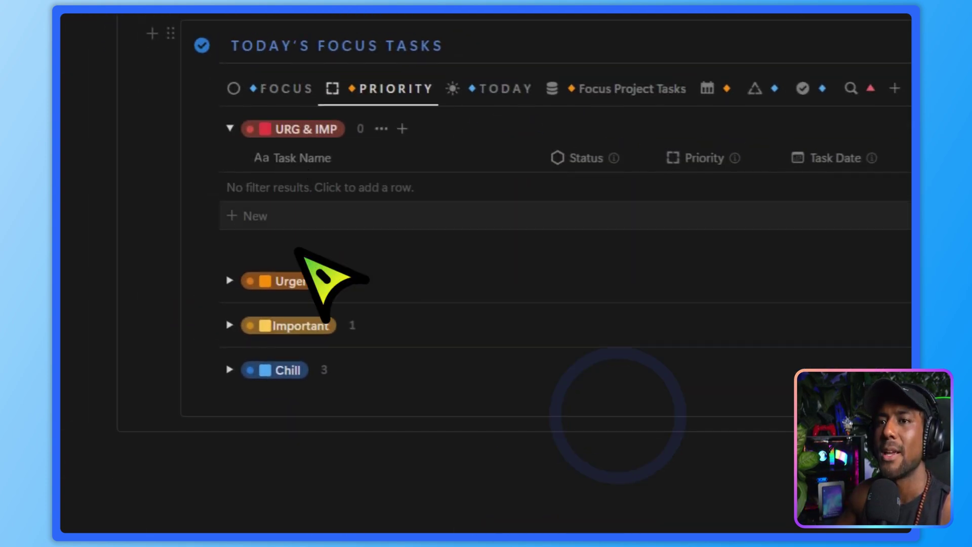
left_click(229, 280)
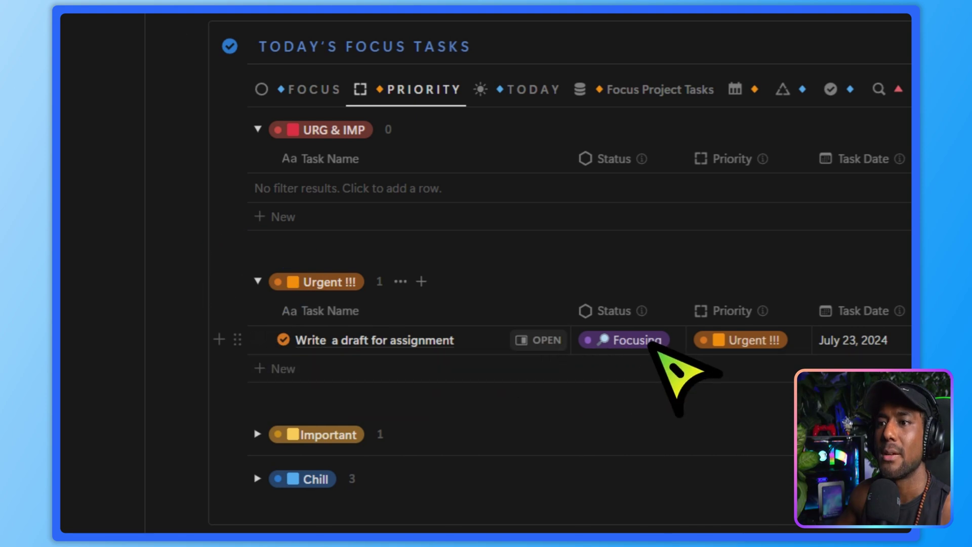
left_click(724, 339)
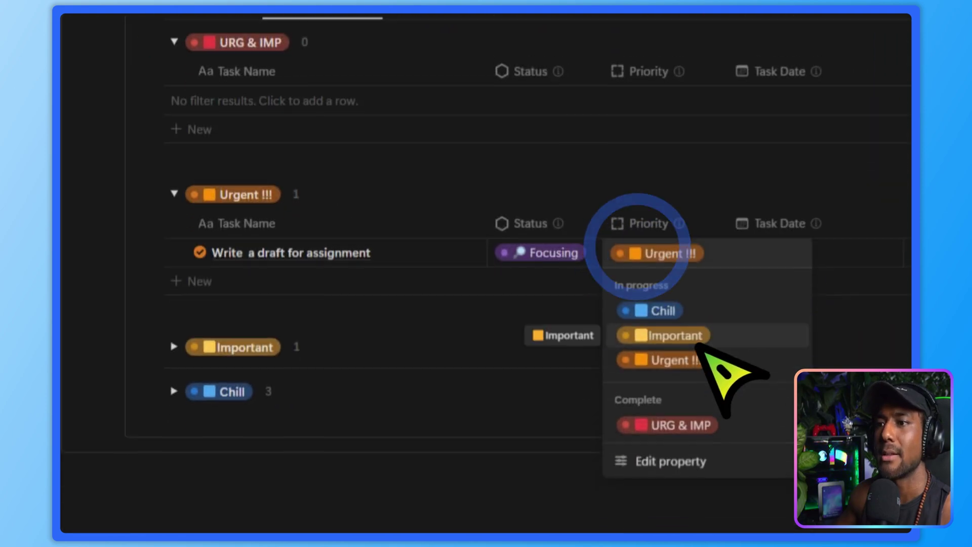
left_click(759, 508)
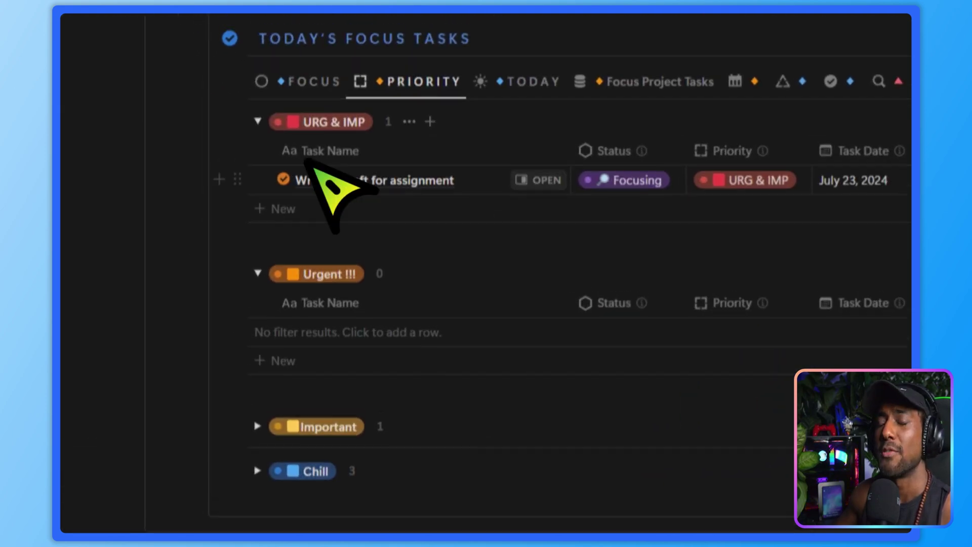
left_click(171, 176)
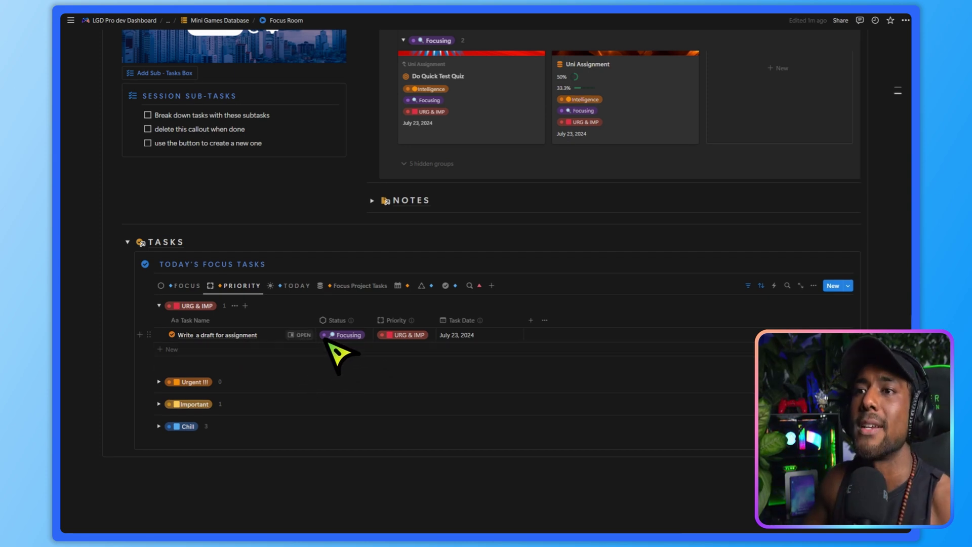
Preview the tasks in Today, status-board and weekly calendar views, then bring the page links into view.
left_click(286, 286)
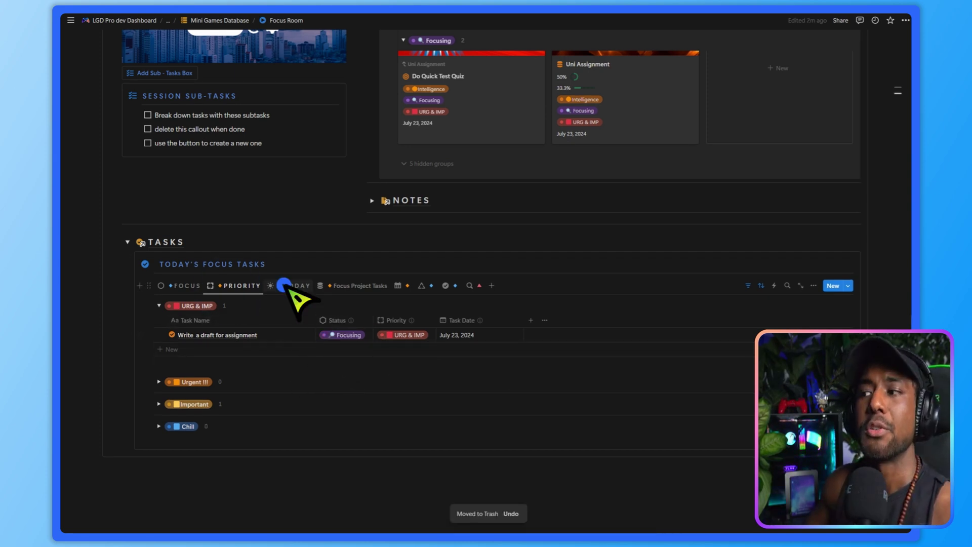
scroll(223, 354, "down", 3)
scroll(266, 388, "up", 2)
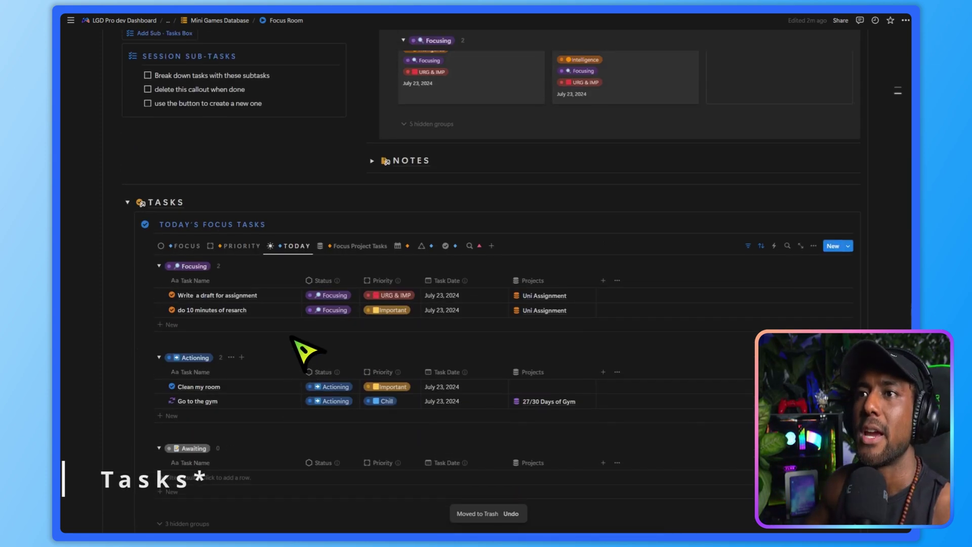
left_click(354, 248)
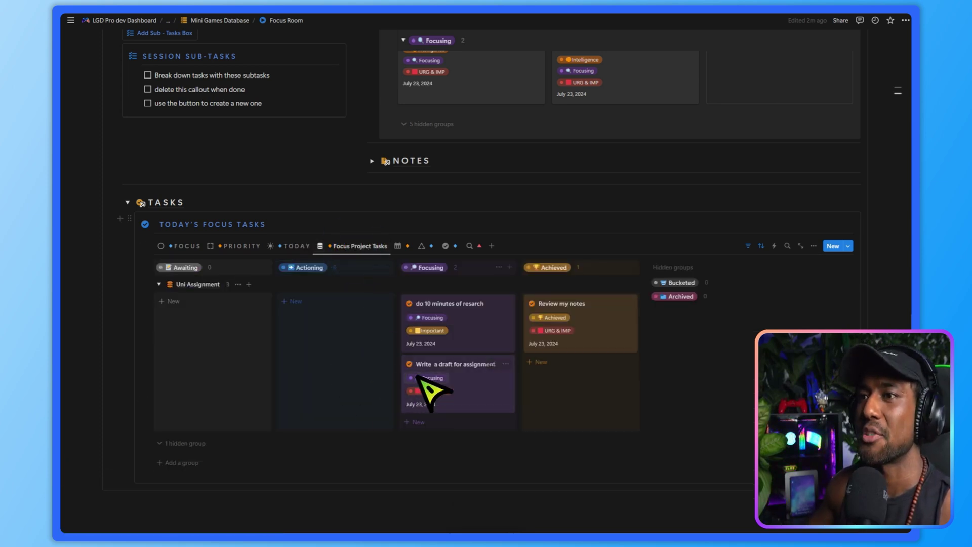
left_click(400, 246)
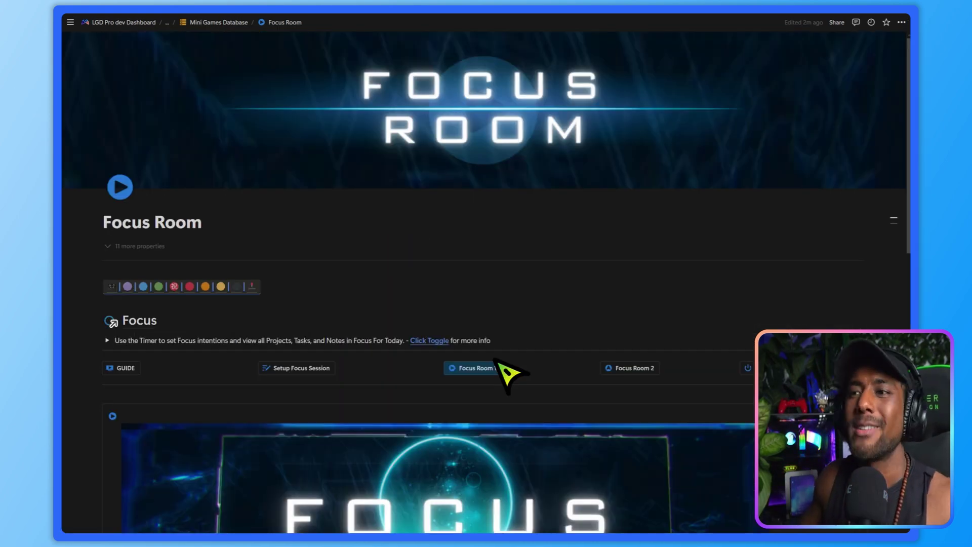
scroll(530, 375, "down", 1)
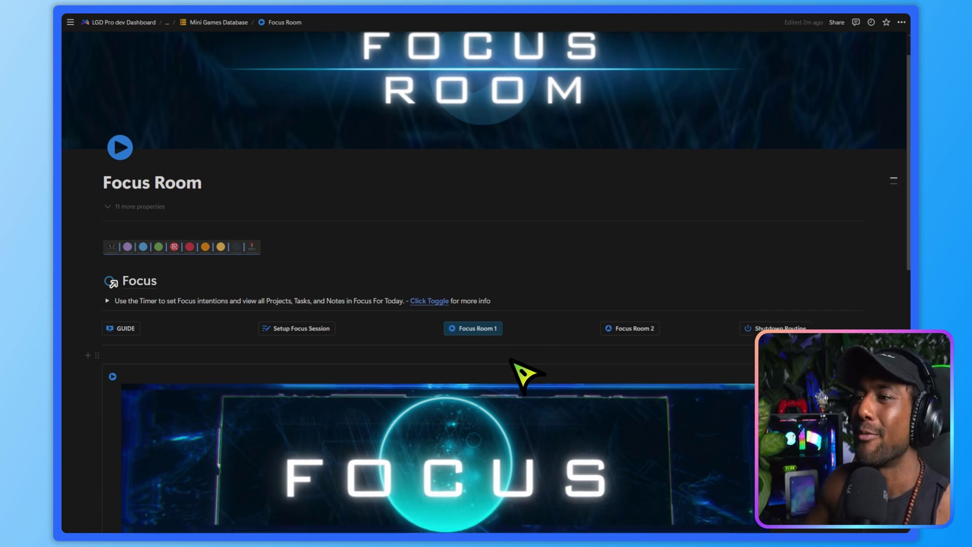
Open the Focus Room 2 page and scroll through its layout.
left_click(631, 330)
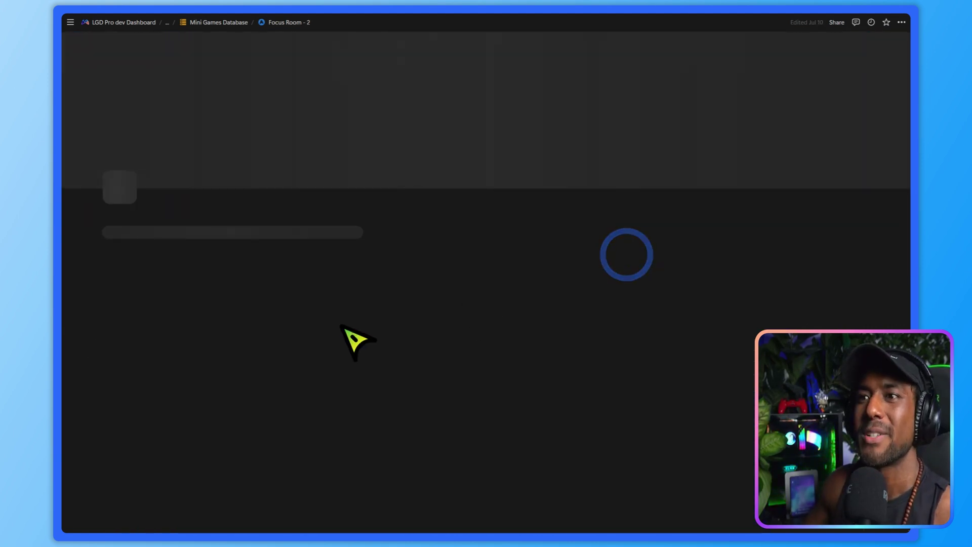
scroll(380, 304, "down", 4)
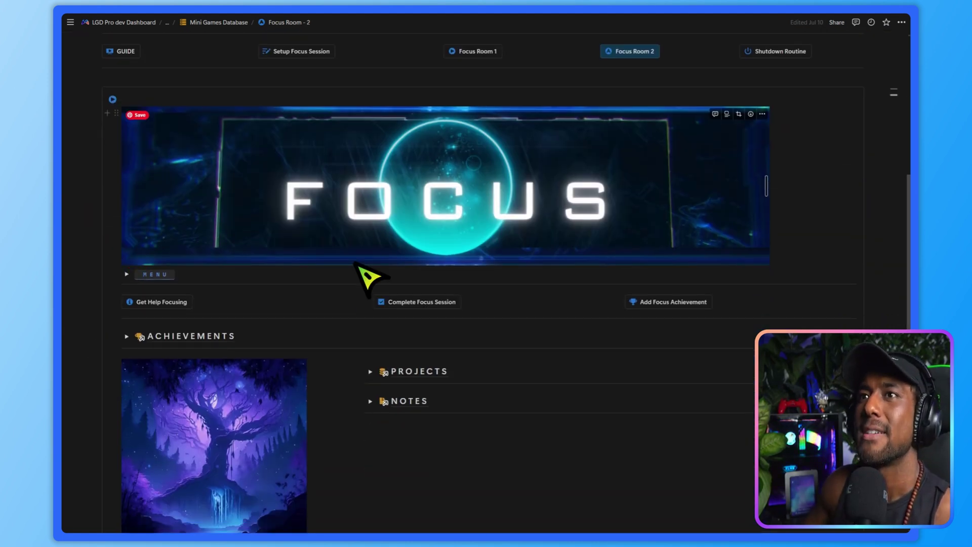
scroll(130, 243, "up", 3)
scroll(407, 280, "down", 1)
scroll(393, 266, "down", 5)
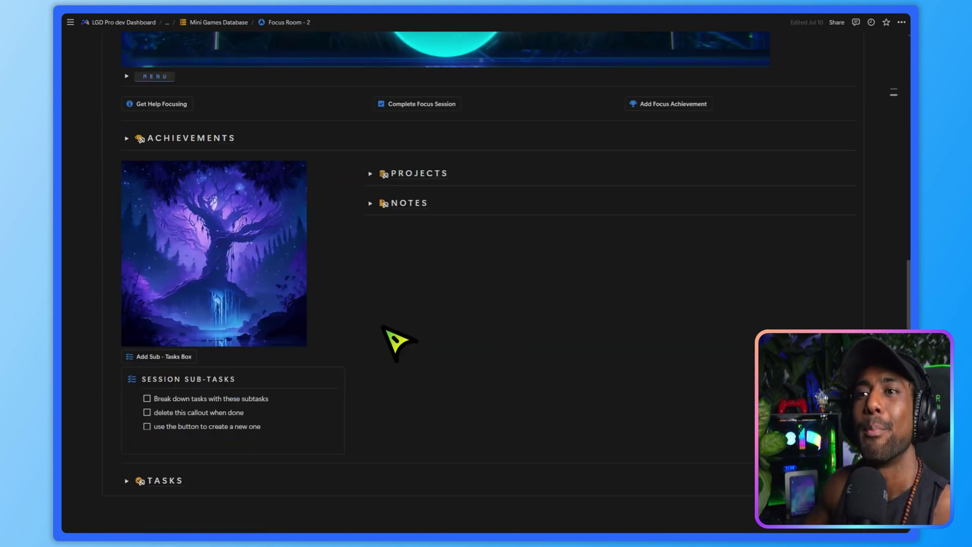
Preview the Achievements, Projects and Notes sections, then collapse each one again.
mouse_move(233, 236)
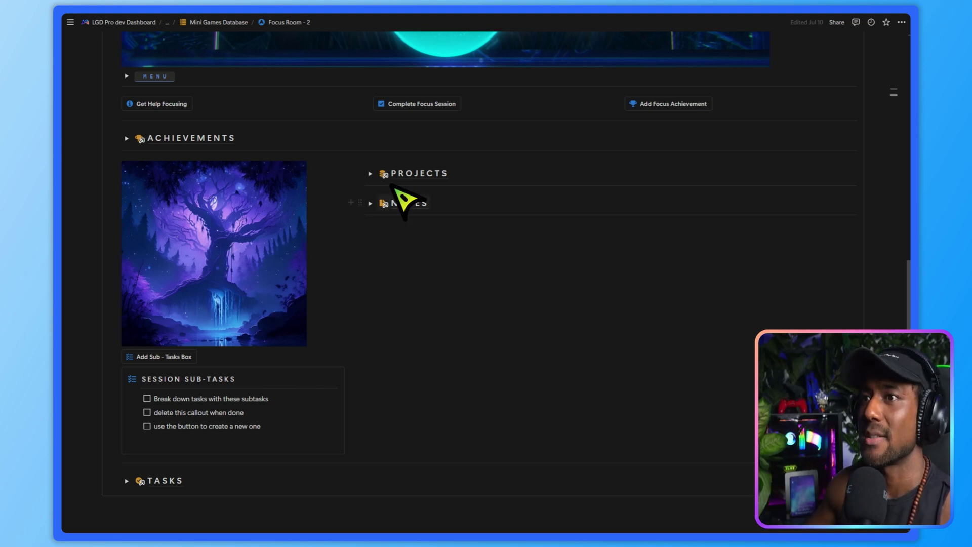
left_click(127, 138)
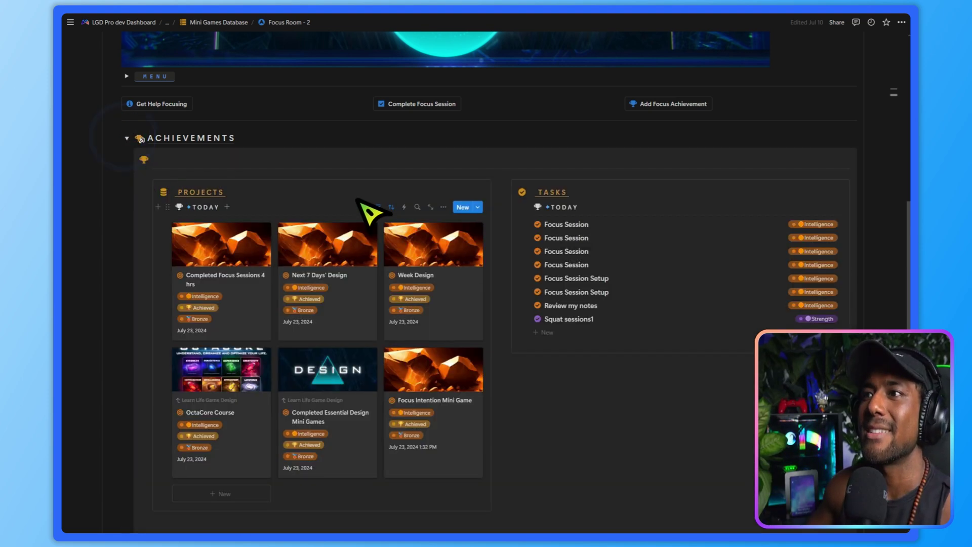
left_click(127, 138)
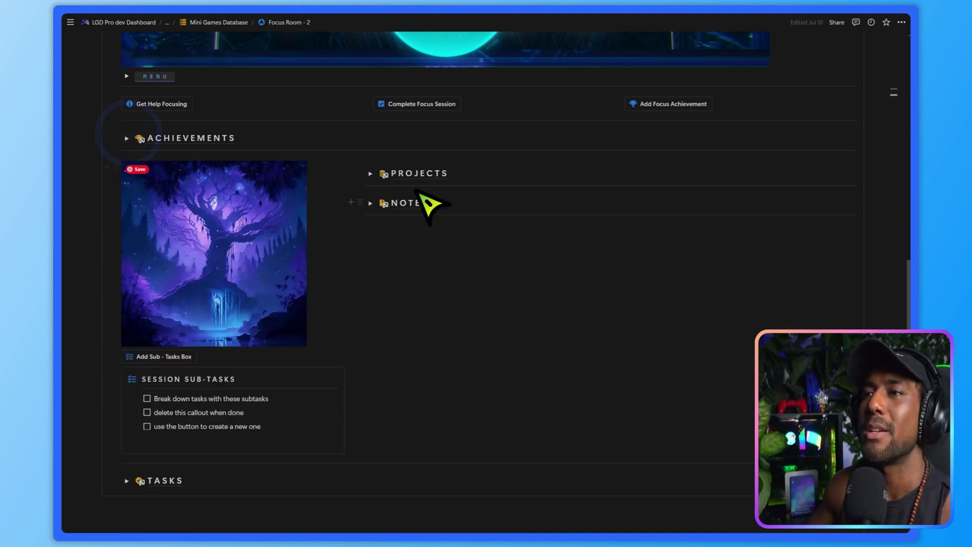
left_click(370, 174)
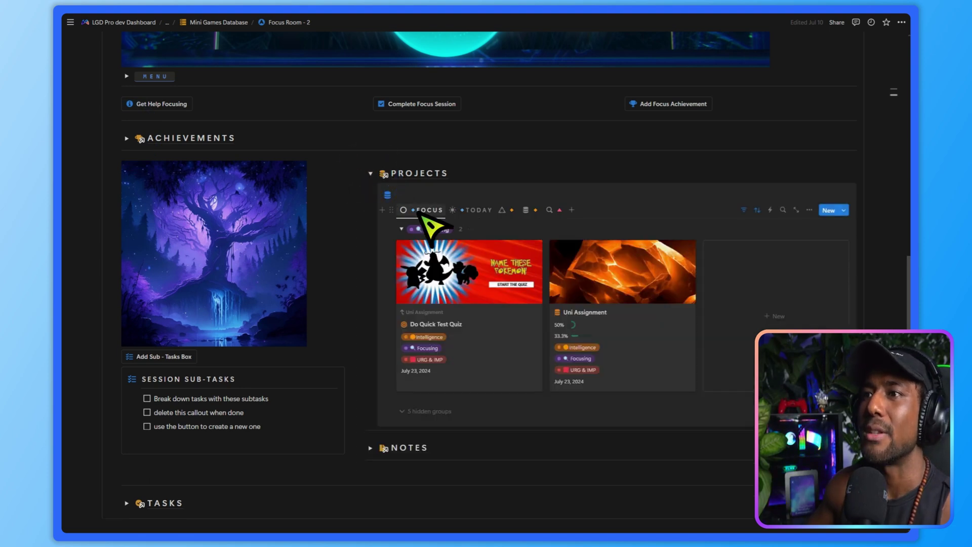
left_click(370, 448)
scroll(478, 379, "down", 3)
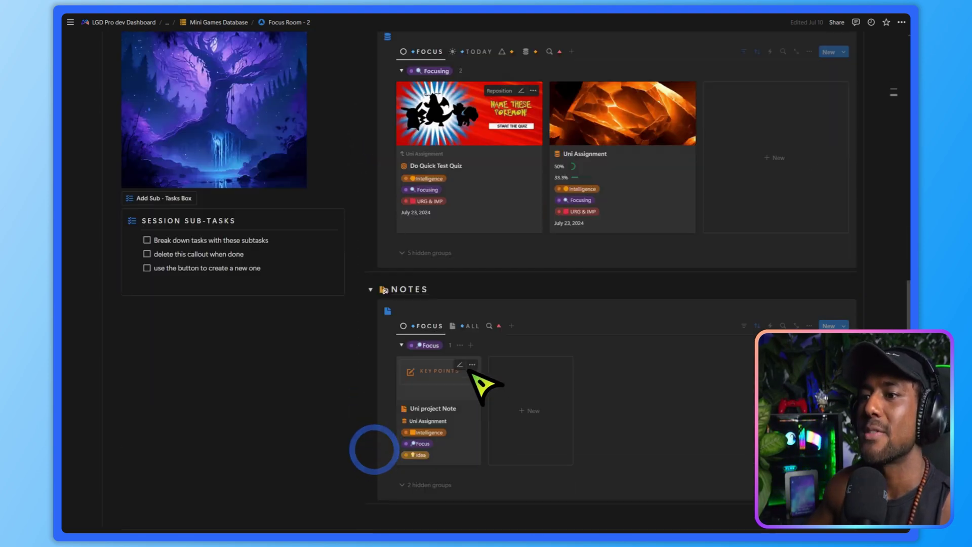
scroll(489, 390, "up", 3)
left_click(370, 173)
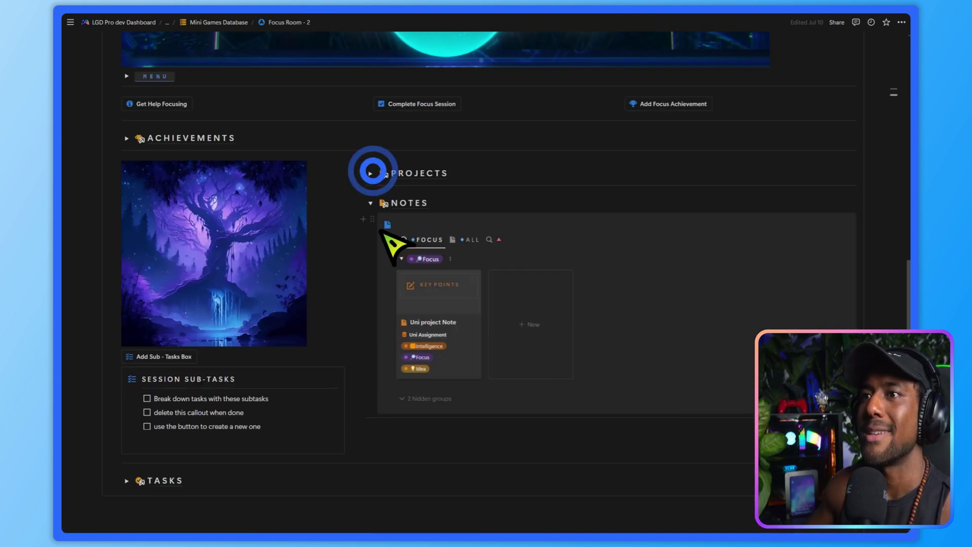
left_click(370, 202)
scroll(382, 243, "down", 2)
Expand Today's Focus Tasks and compare the priority, status and FOCUS views, then collapse Tasks.
left_click(127, 362)
scroll(241, 359, "down", 3)
left_click(217, 247)
left_click(290, 247)
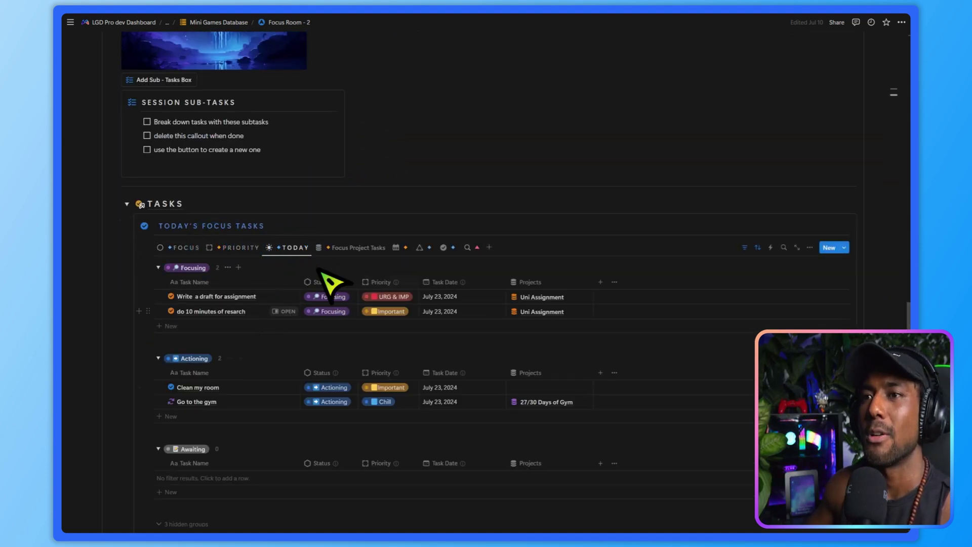
left_click(186, 248)
left_click(127, 203)
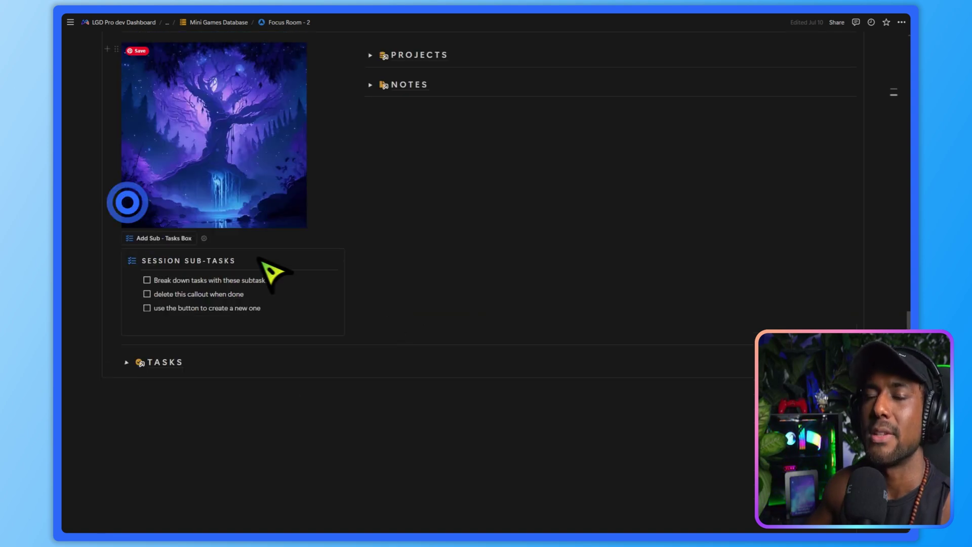
scroll(415, 330, "up", 7)
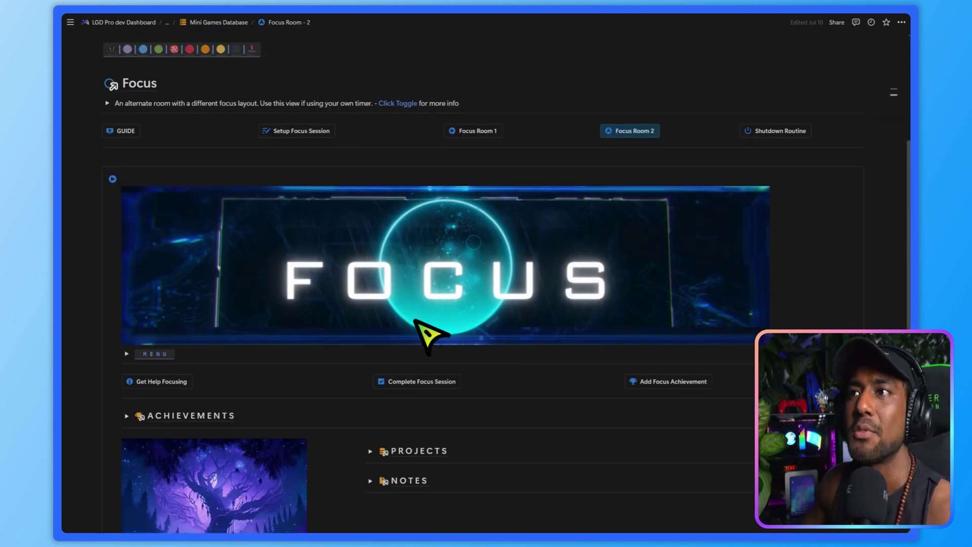
scroll(439, 339, "down", 2)
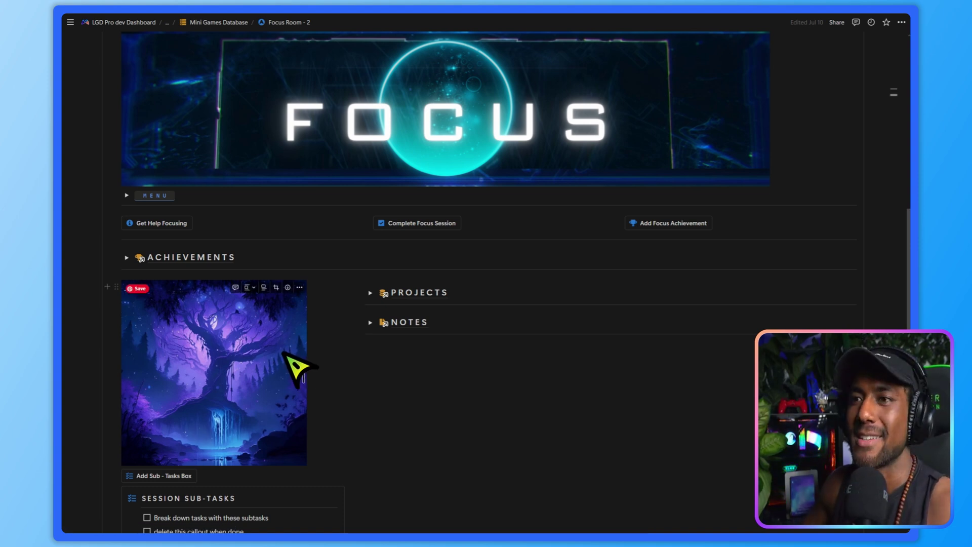
Add a 'Completed Focus Sessions 5 hours' achievement and review its page in the peek.
scroll(539, 362, "up", 5)
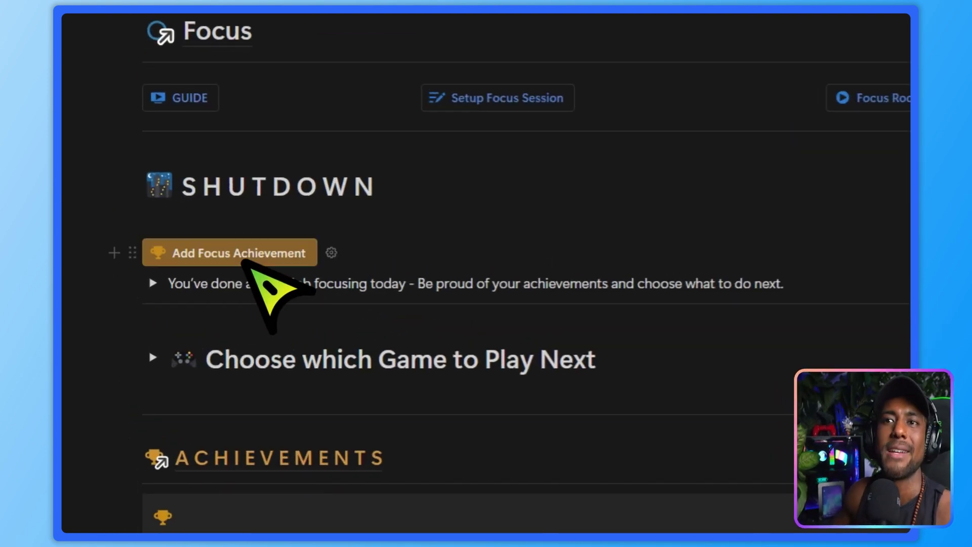
left_click(247, 262)
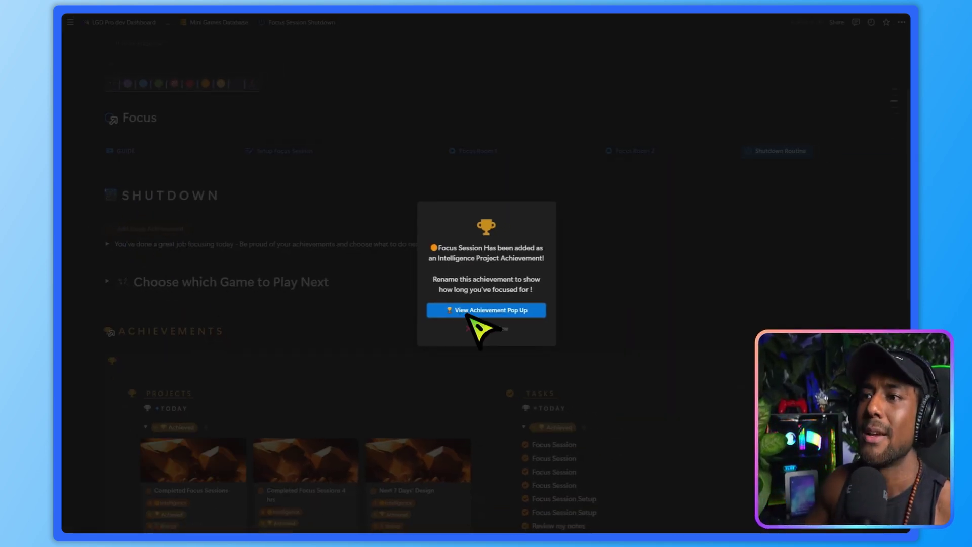
left_click(468, 314)
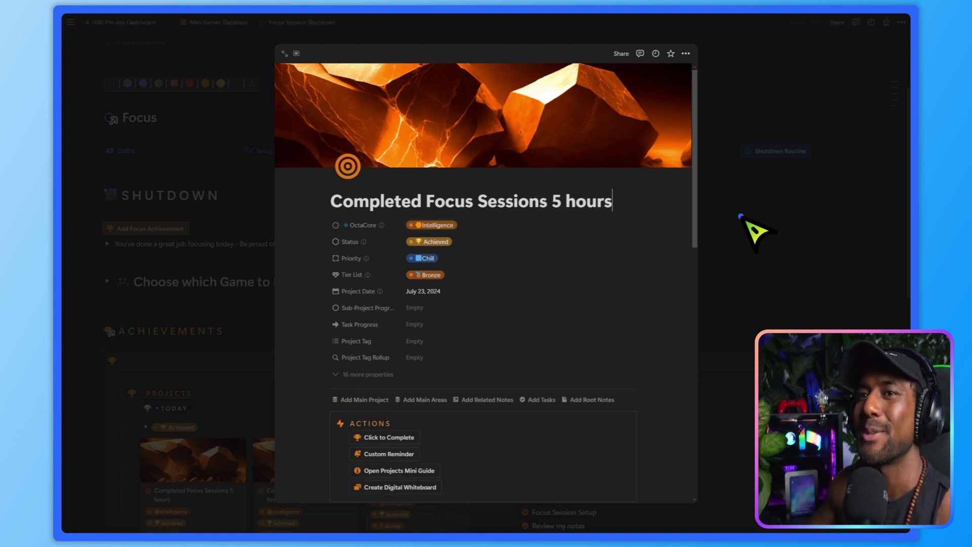
left_click(755, 230)
scroll(379, 304, "down", 10)
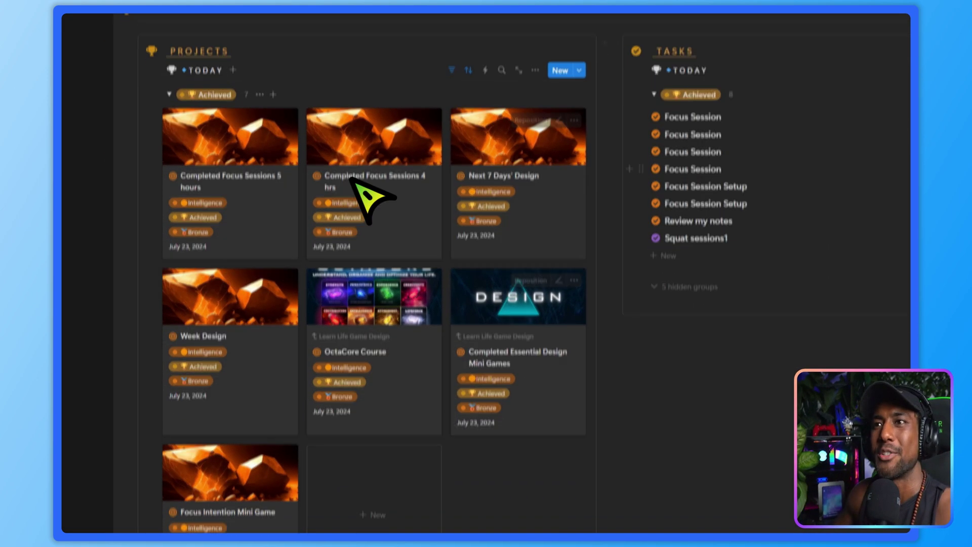
scroll(329, 314, "up", 1)
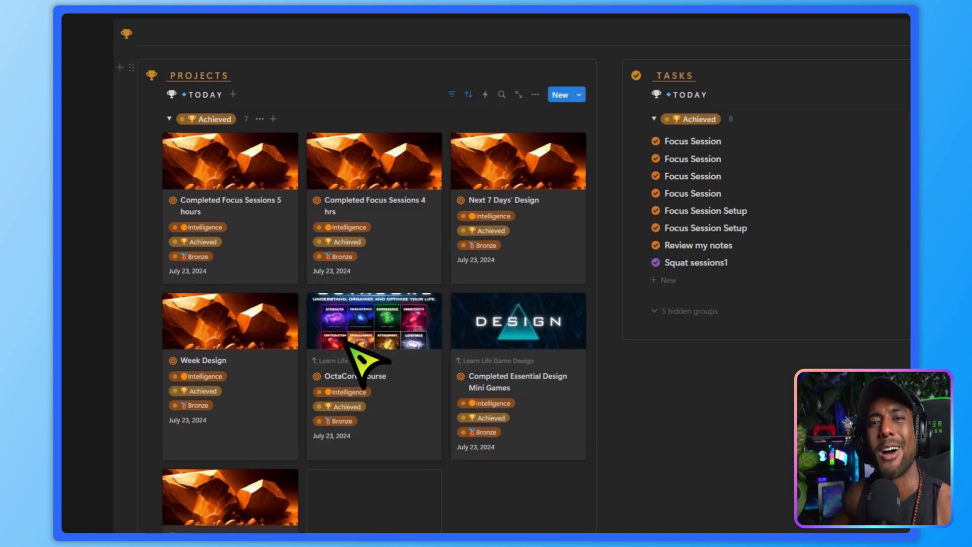
scroll(405, 379, "up", 5)
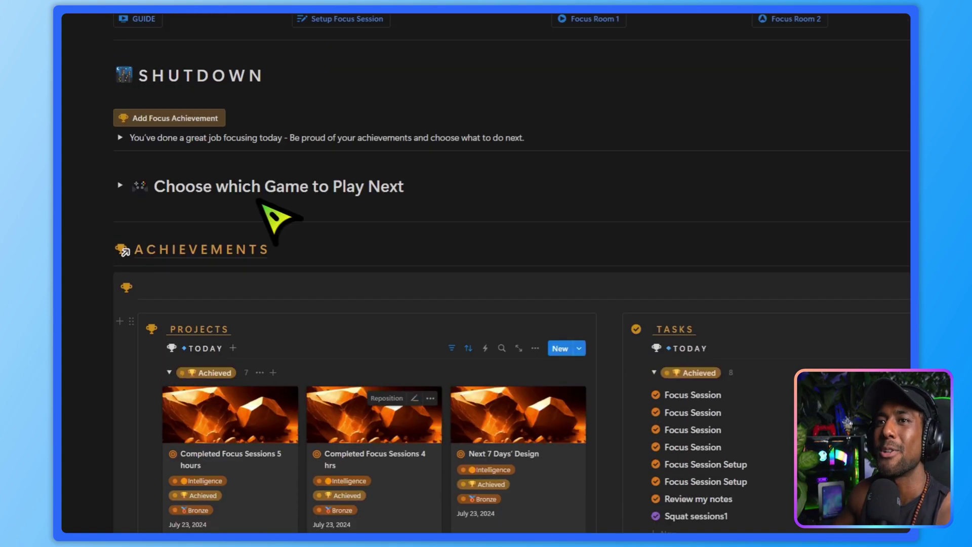
scroll(134, 228, "up", 1)
Expand the 'Choose which Game to Play Next' section.
left_click(121, 215)
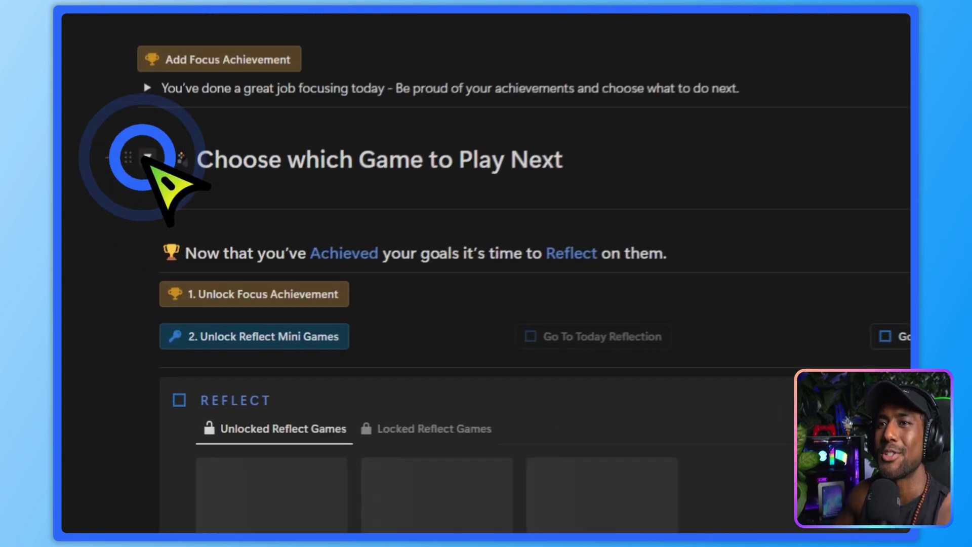
scroll(400, 284, "down", 5)
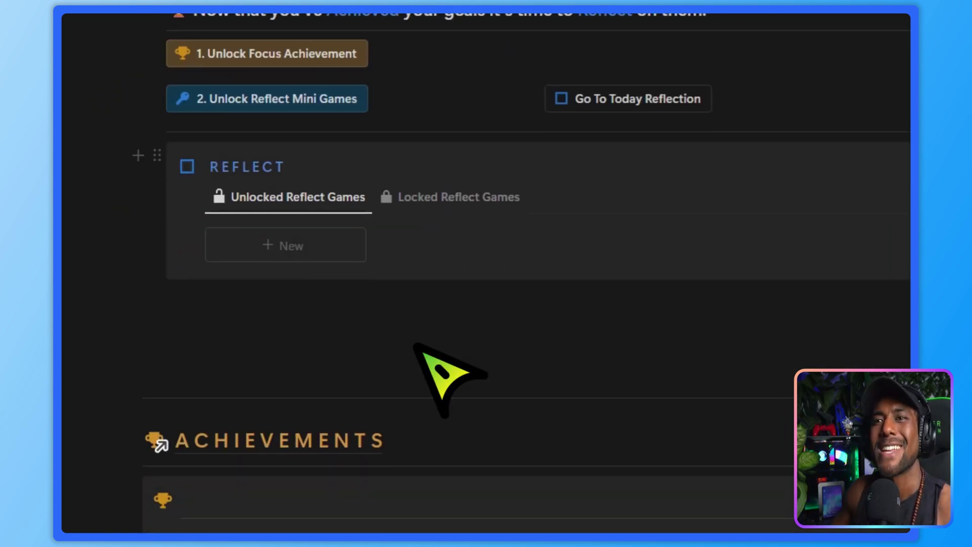
scroll(410, 338, "up", 7)
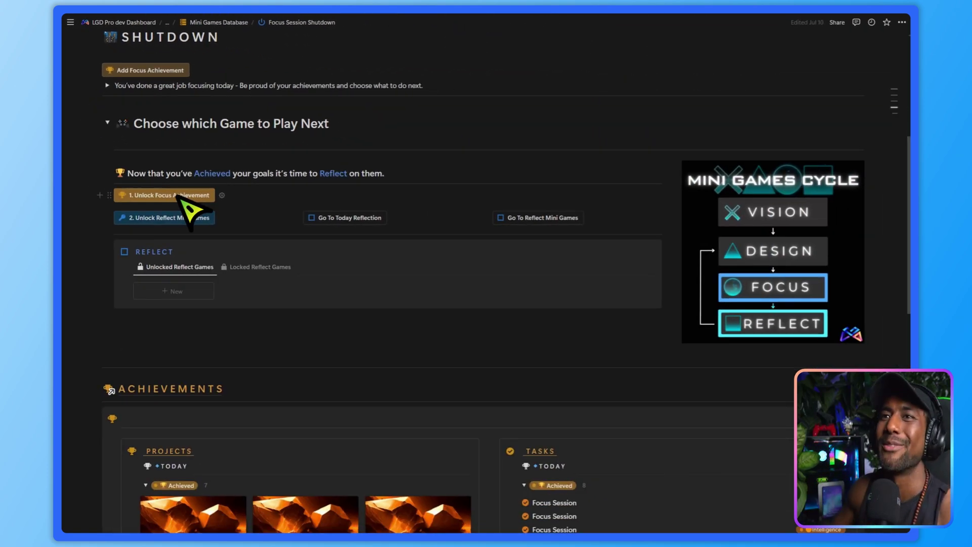
Unlock the Focus achievement and review the Learn Life Game Design project it joins.
left_click(291, 378)
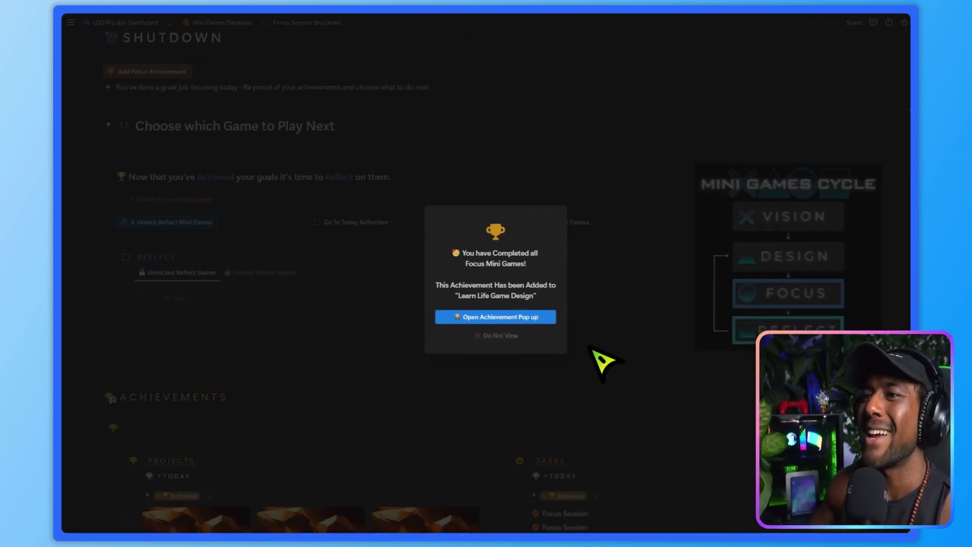
left_click(522, 309)
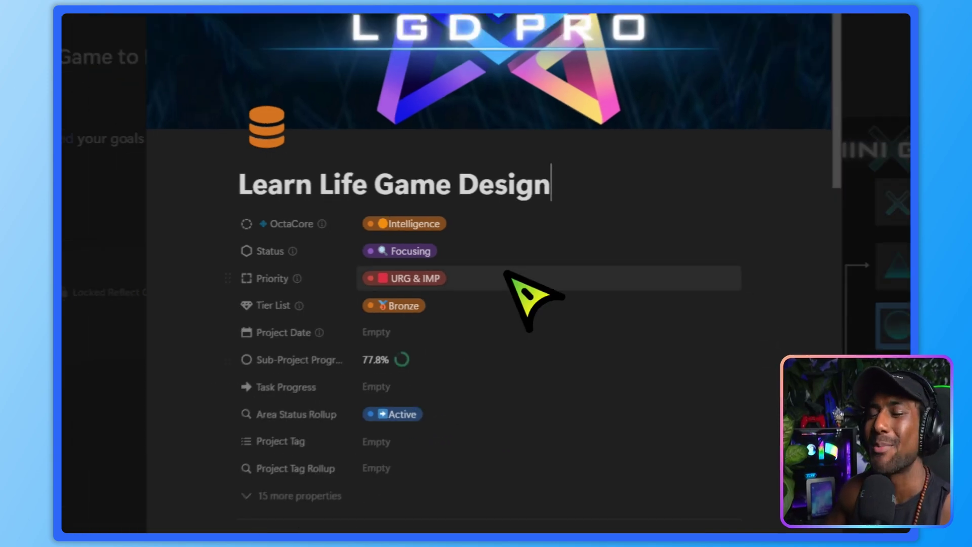
scroll(506, 274, "down", 10)
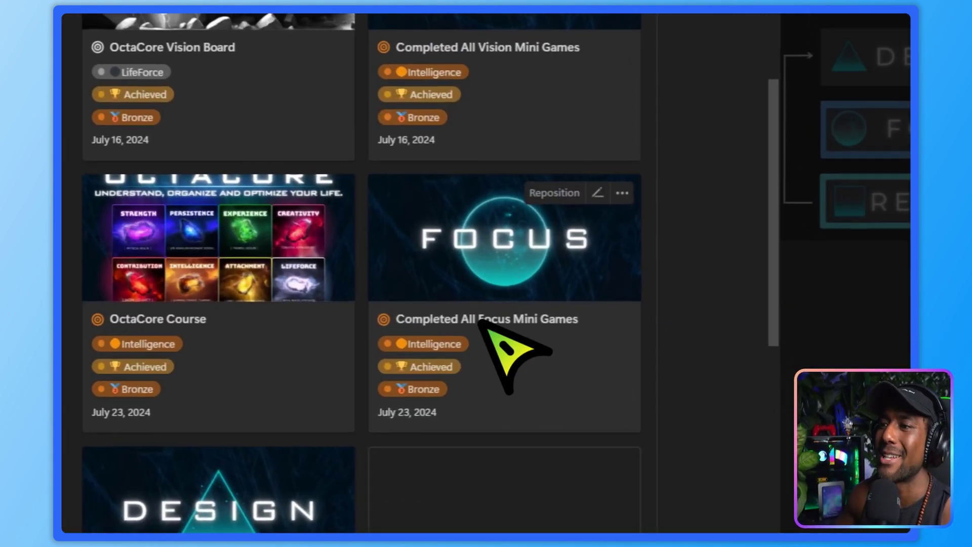
scroll(511, 330, "down", 2)
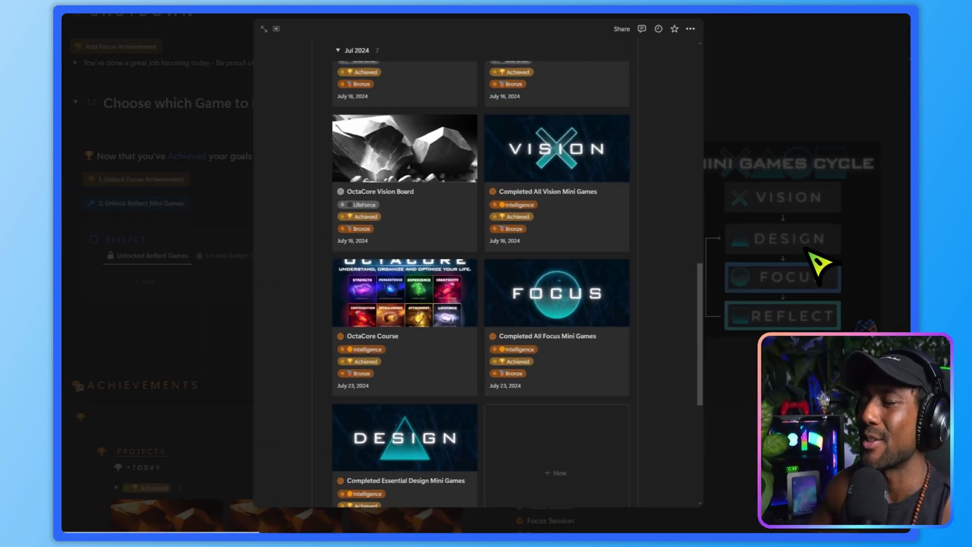
left_click(816, 259)
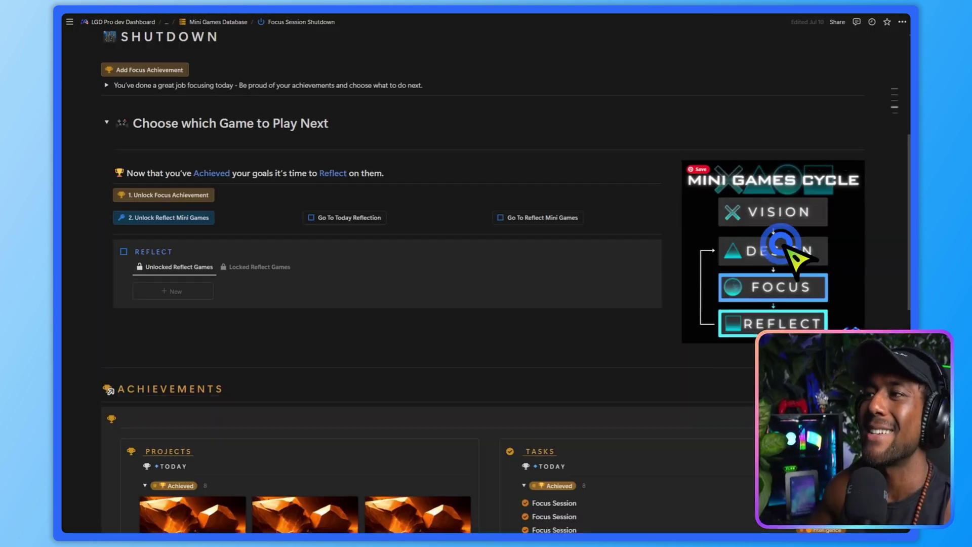
scroll(808, 258, "down", 1)
scroll(836, 283, "up", 1)
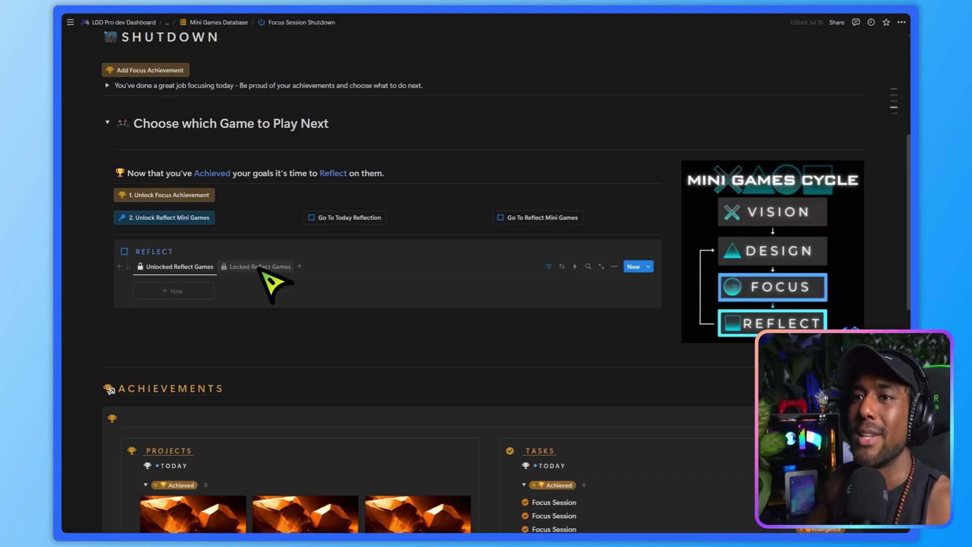
Check the Locked and Unlocked Reflect Games views, then unlock the Reflect mini games.
left_click(269, 267)
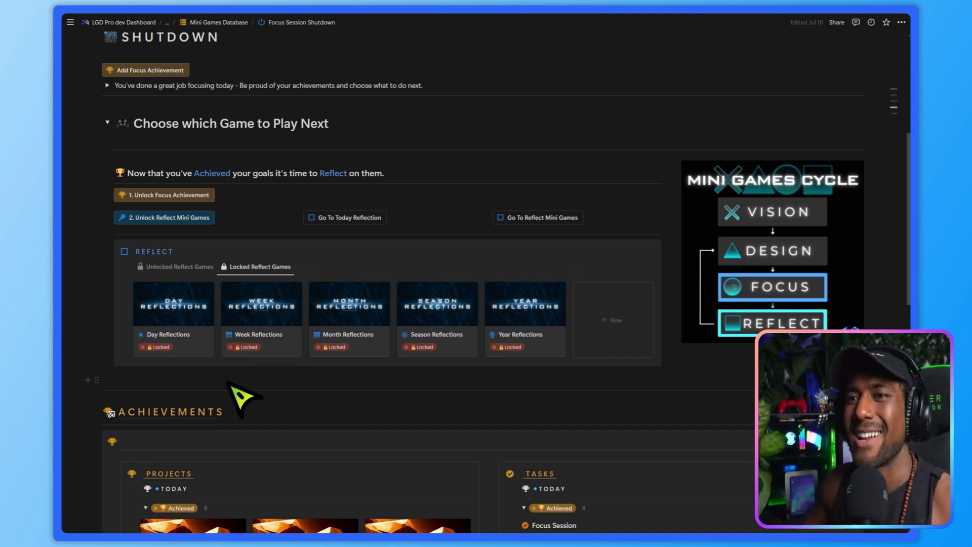
left_click(178, 267)
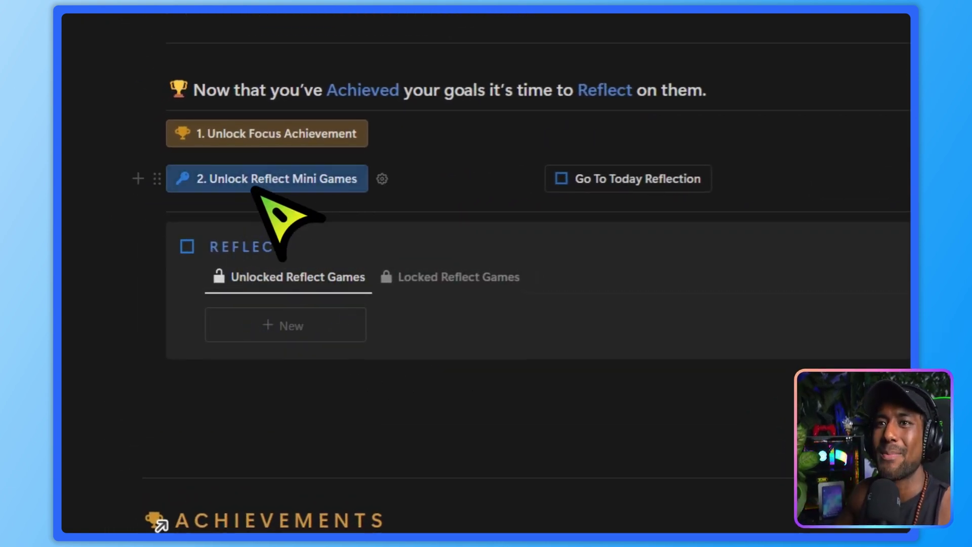
left_click(252, 188)
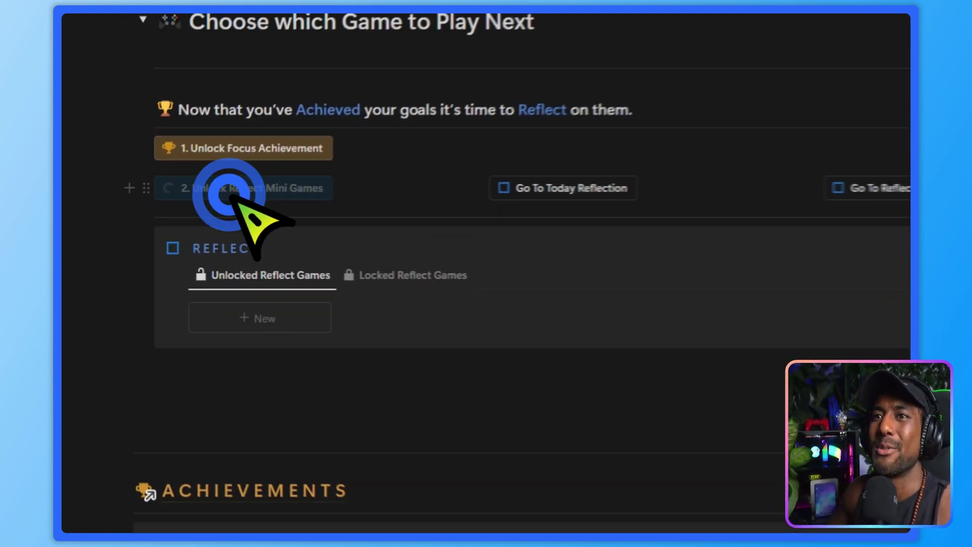